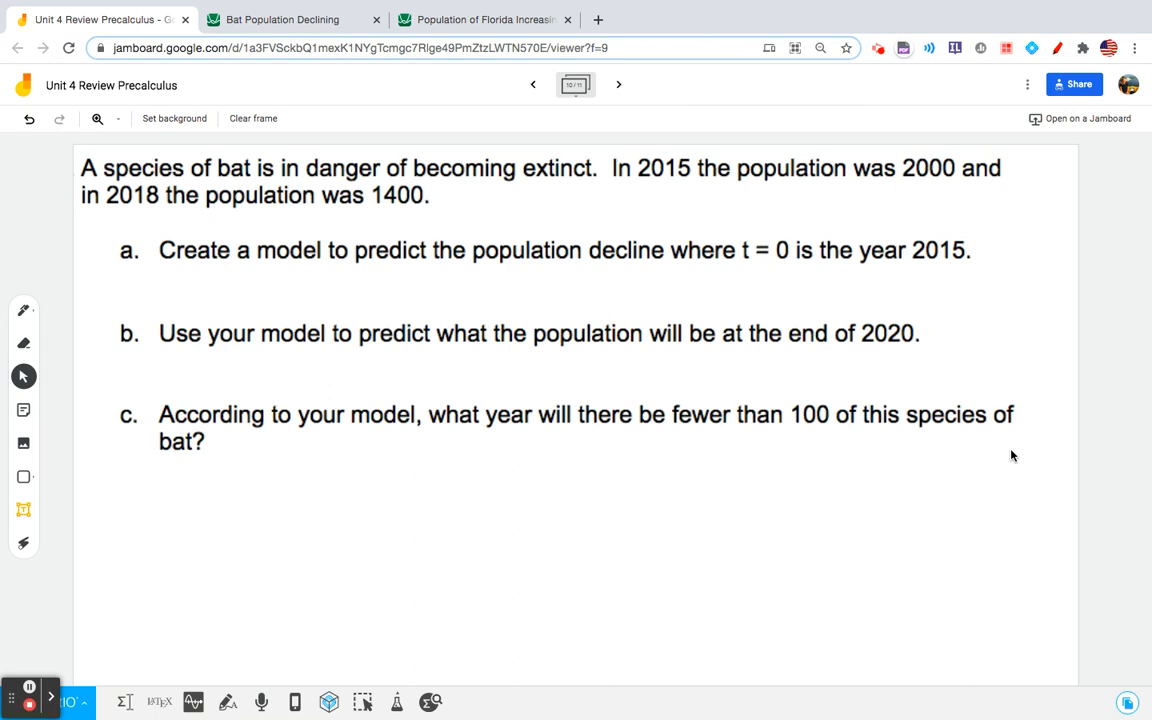
Review the continuous exponential growth or decay formula on the preceding frame, then return to the bat problem and switch to its Desmos graph
click(533, 84)
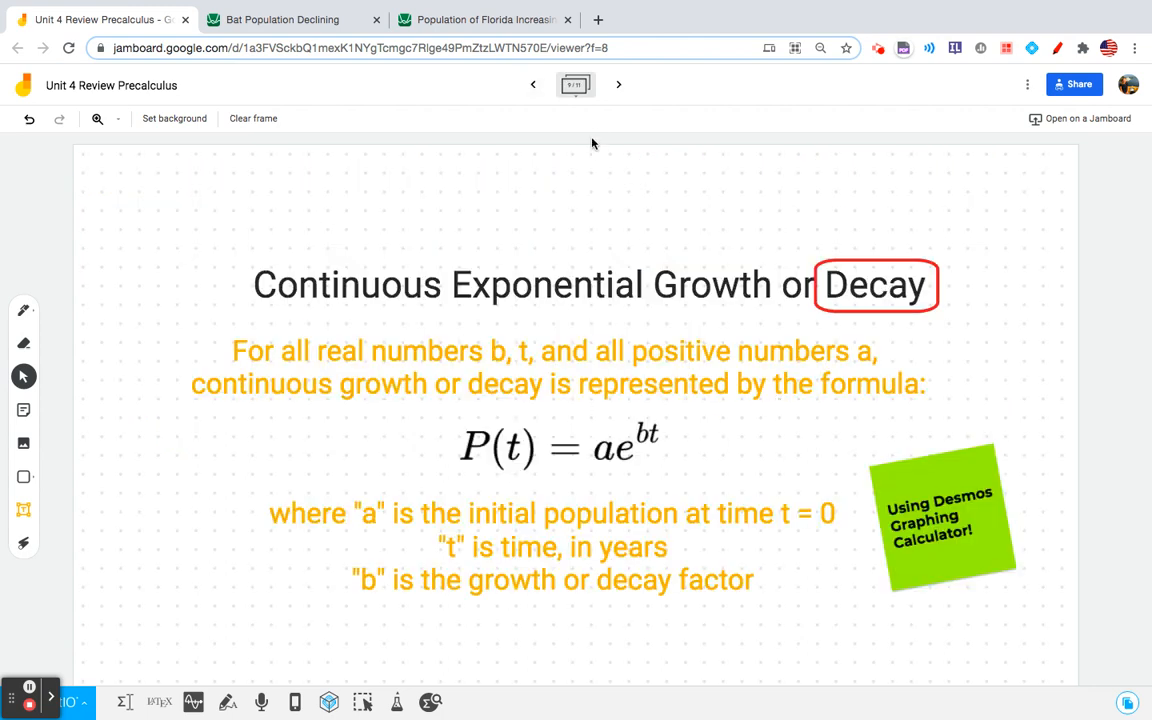
click(618, 88)
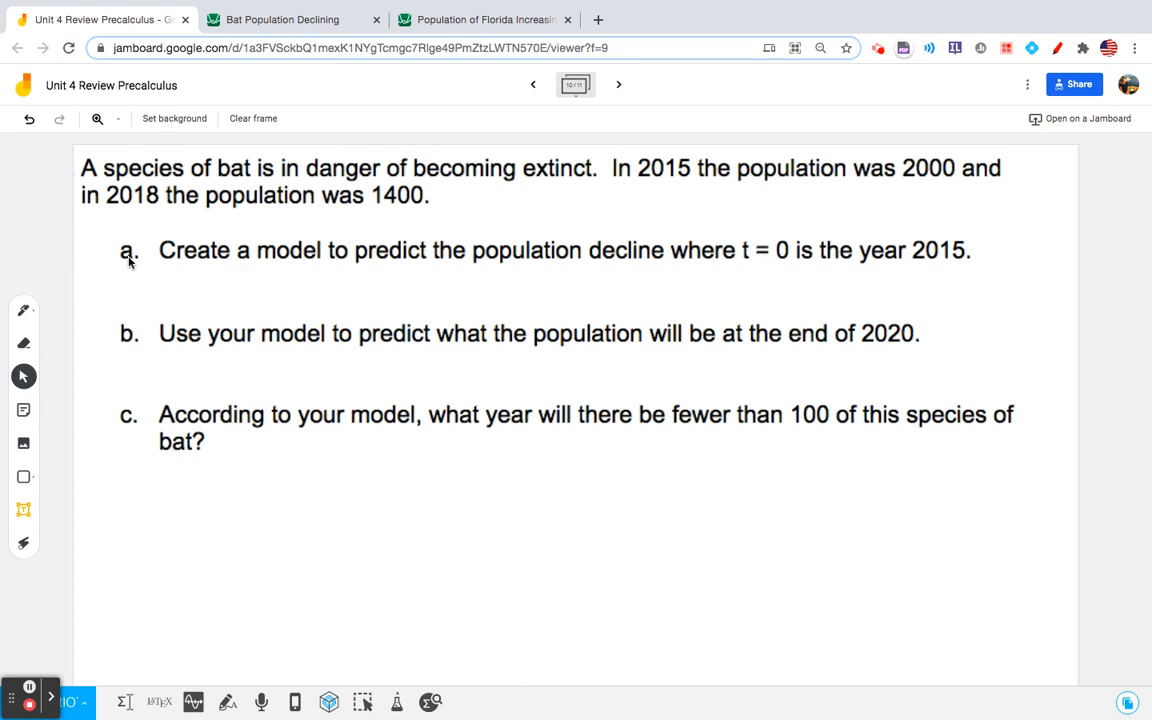
click(268, 21)
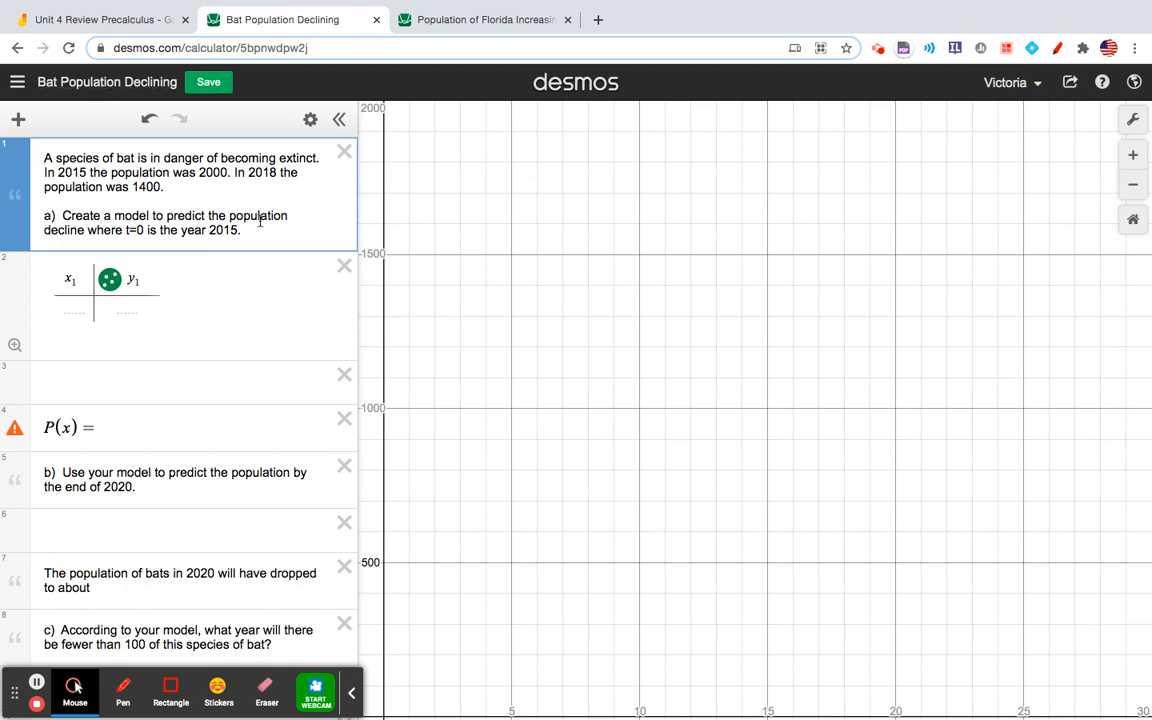
click(17, 119)
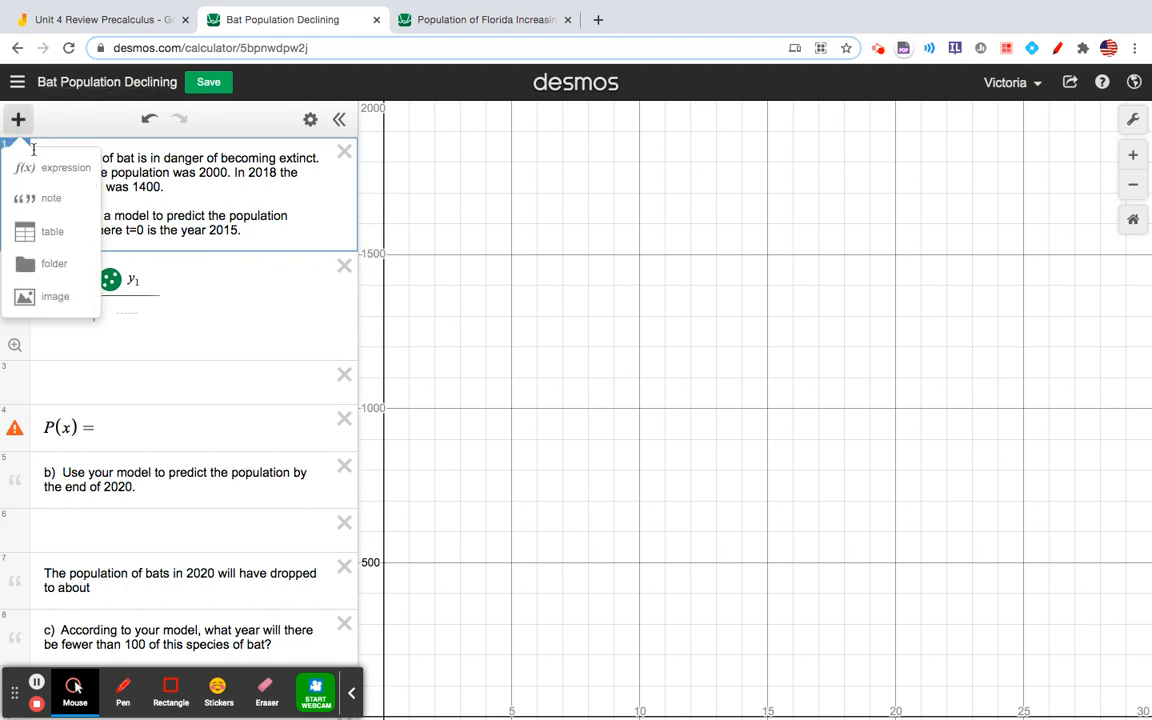
click(250, 194)
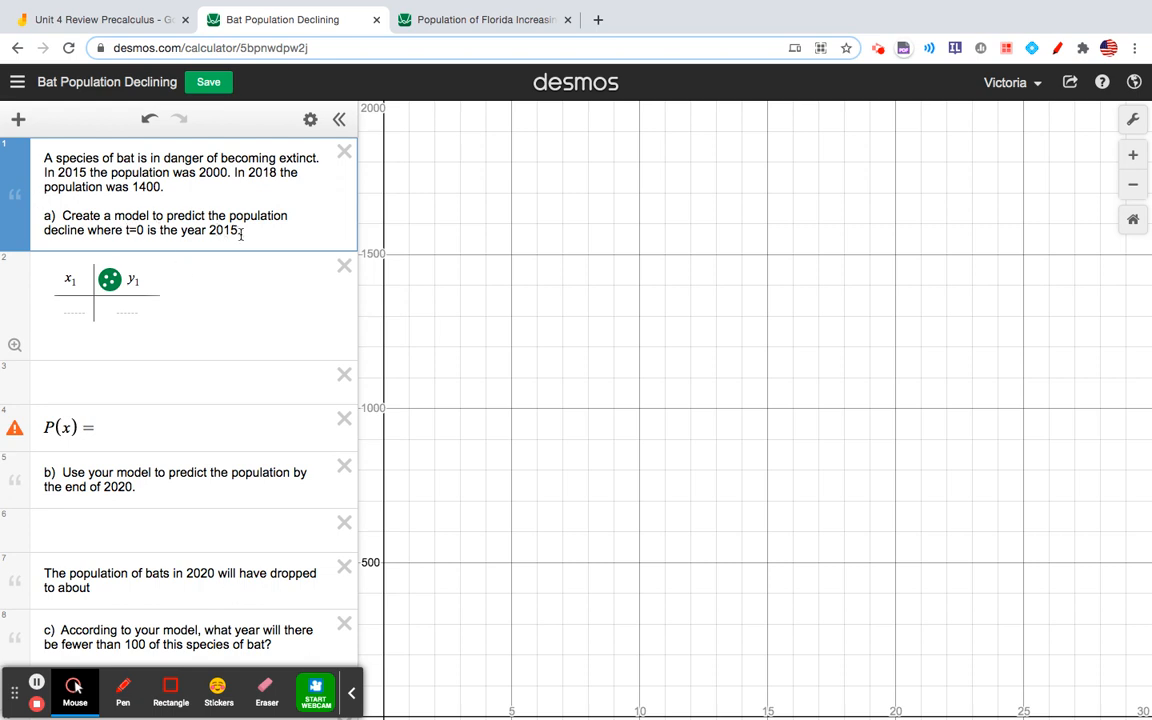
click(79, 305)
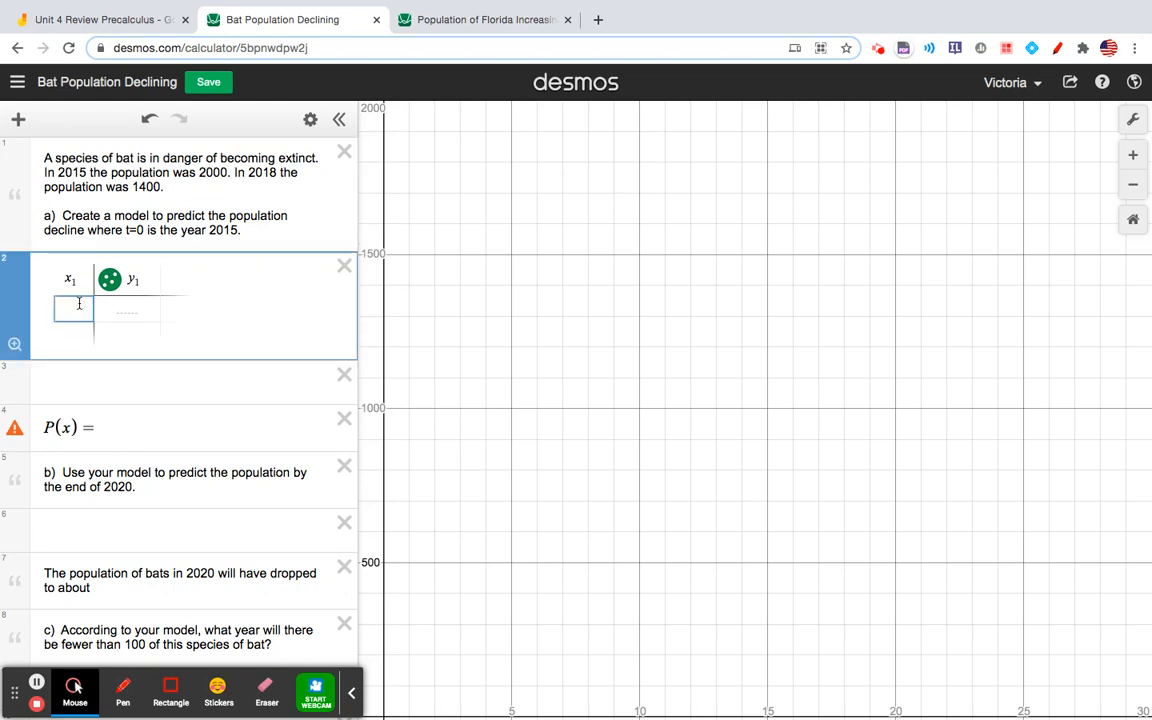
text(0)
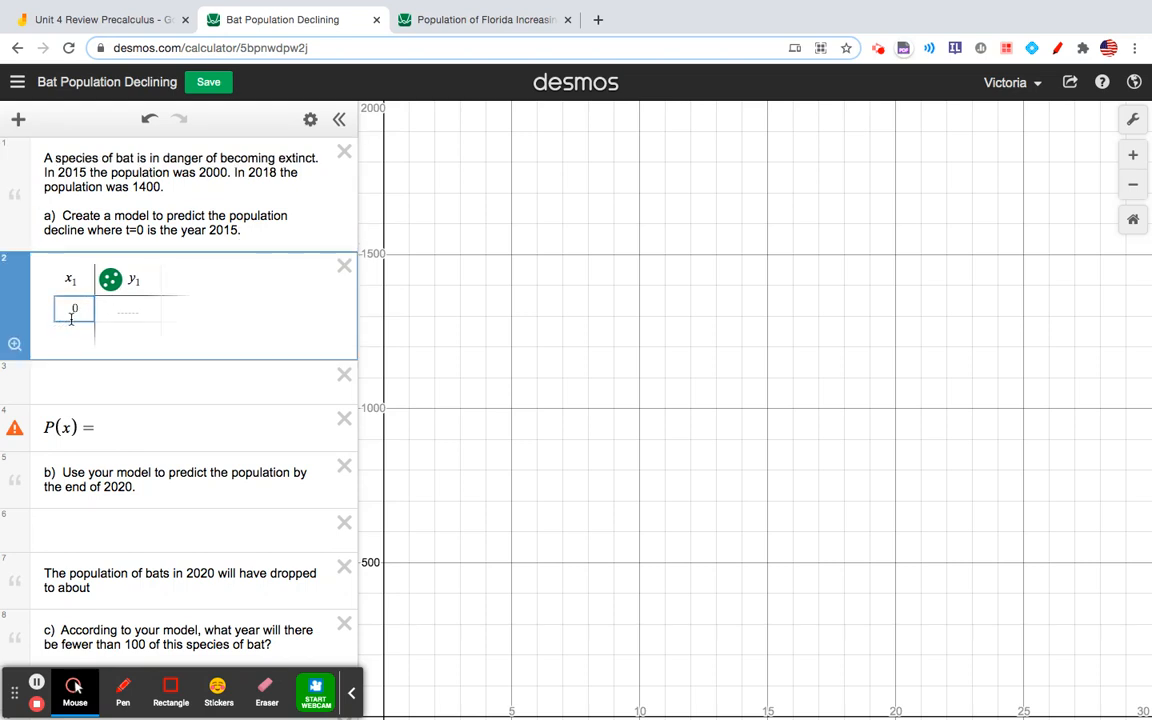
key(BackSpace)
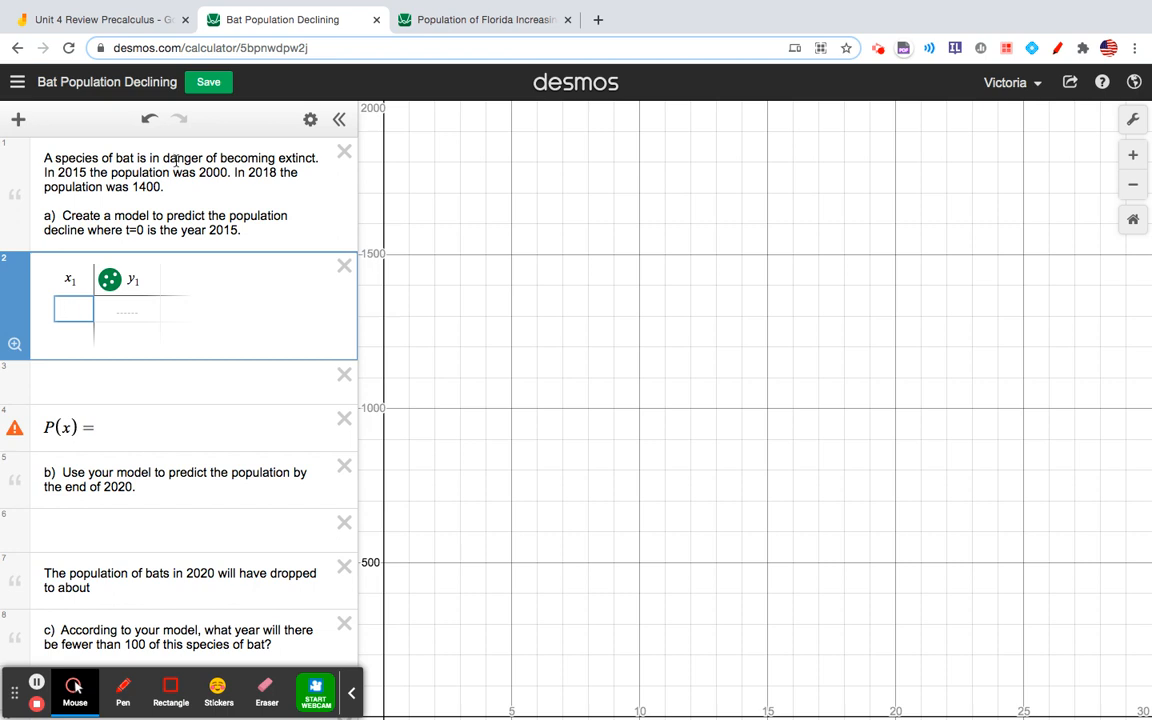
Set the graph's y-axis minimum to -200 and its x-axis minimum to -5
click(1134, 121)
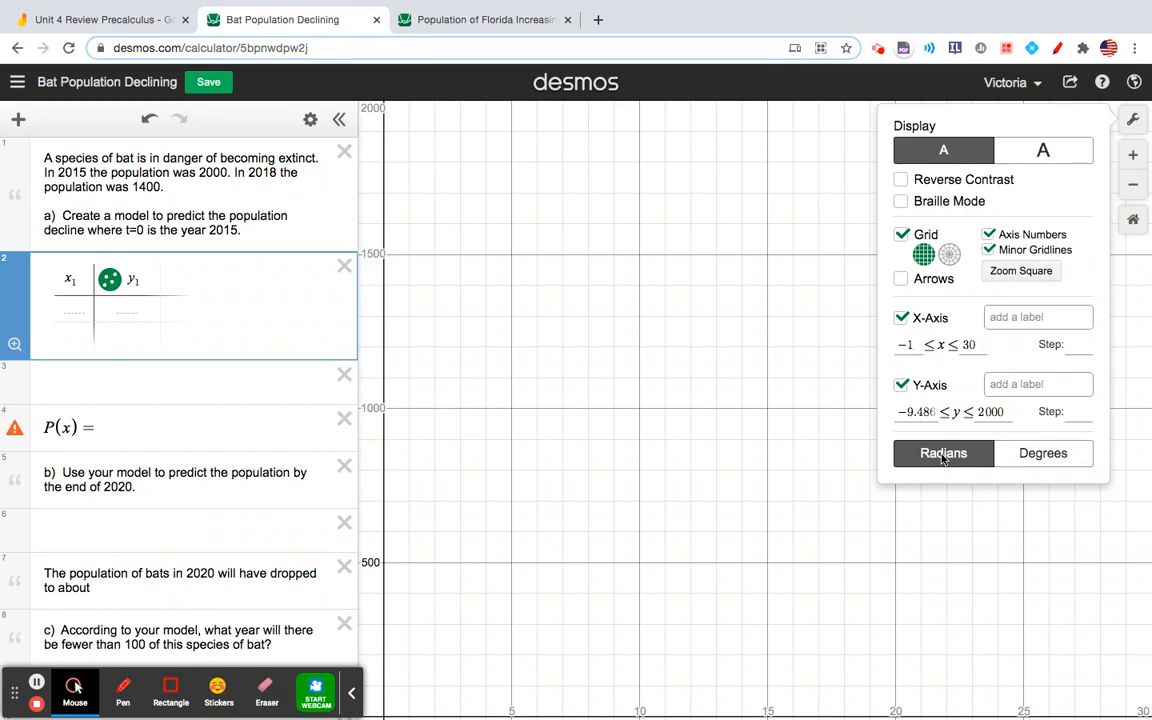
drag(903, 411, 951, 411)
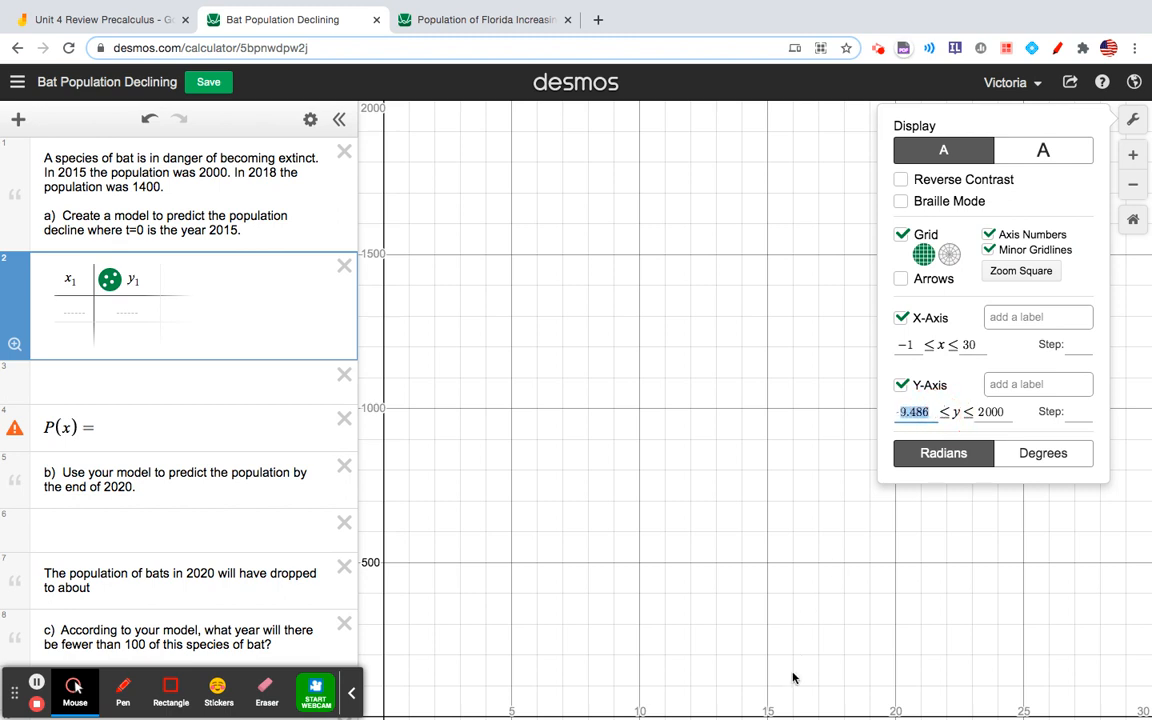
text(-20)
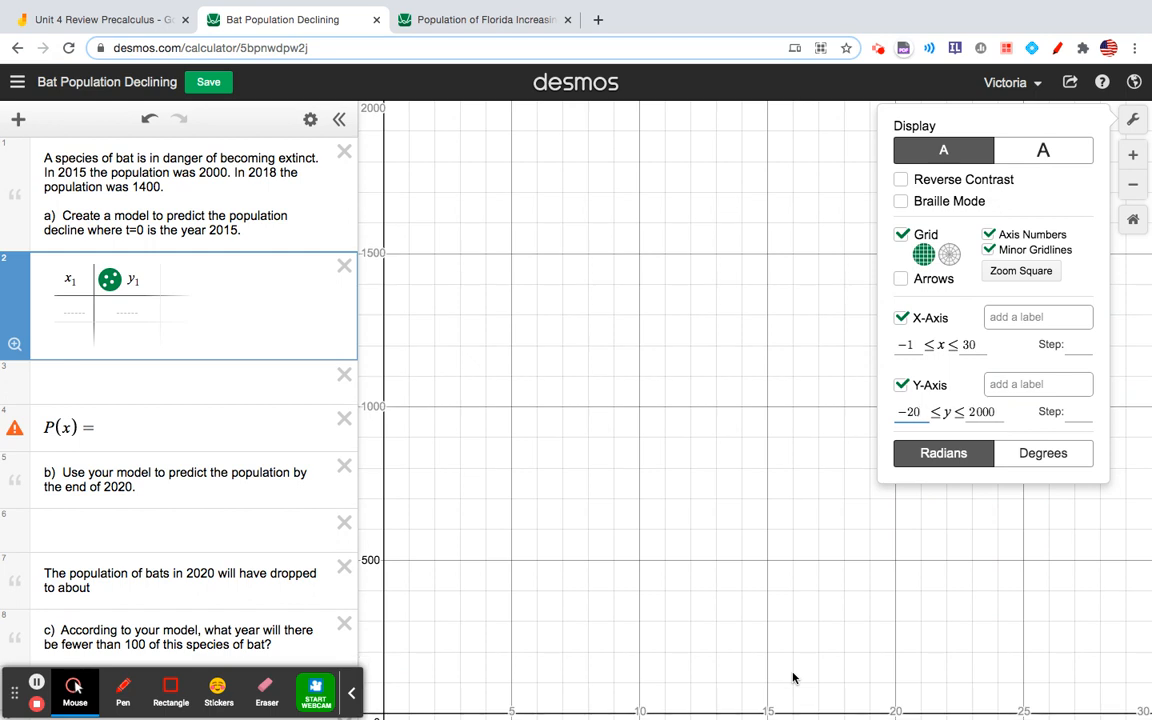
text(0)
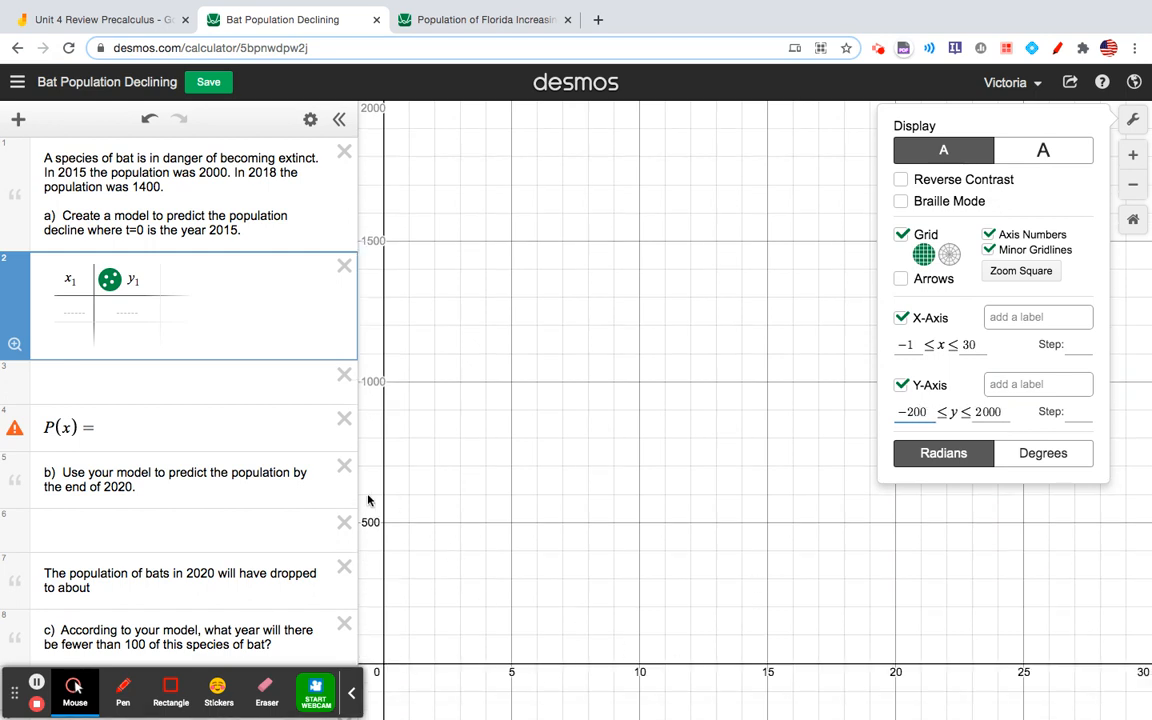
click(912, 344)
text(0)
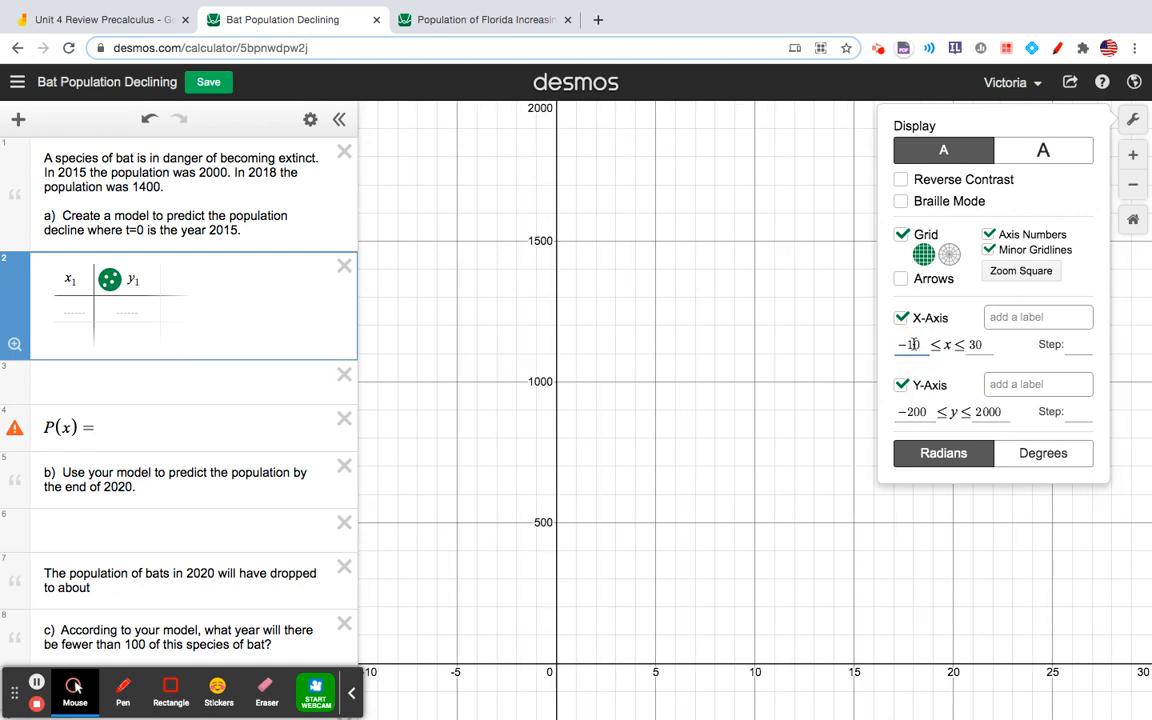
key(BackSpace)
key(BackSpace)
text(5)
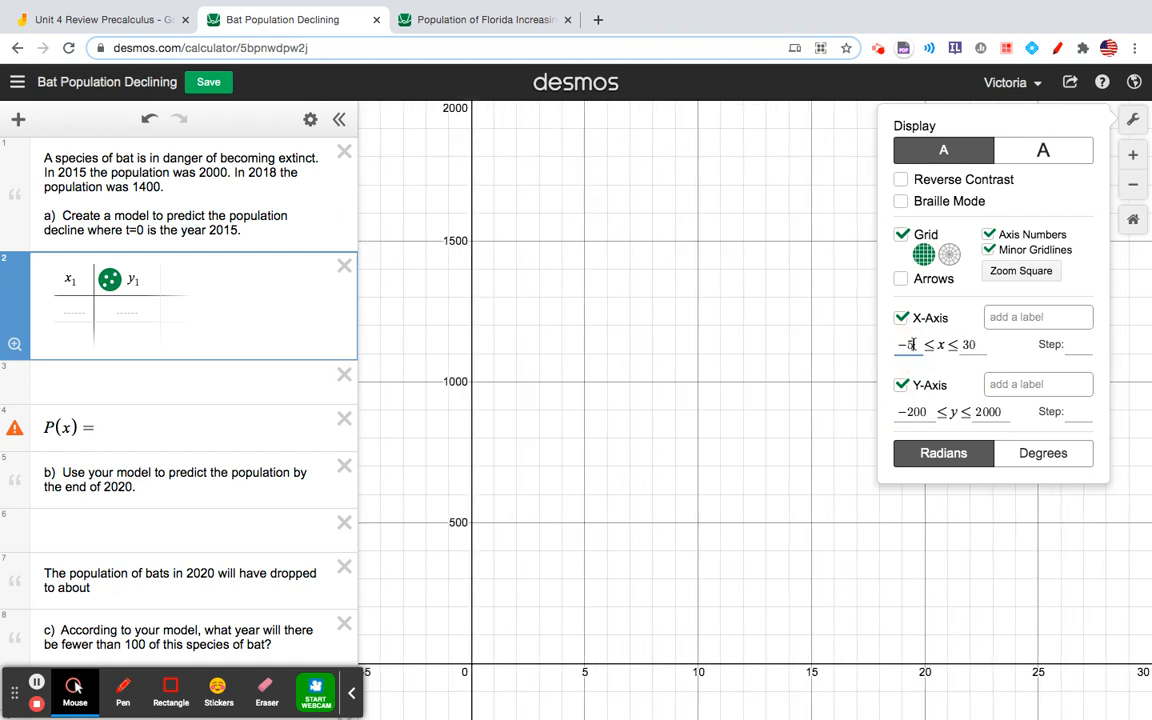
Label the x-axis "time in years since 2015" and the y-axis "population of bats"
click(1015, 314)
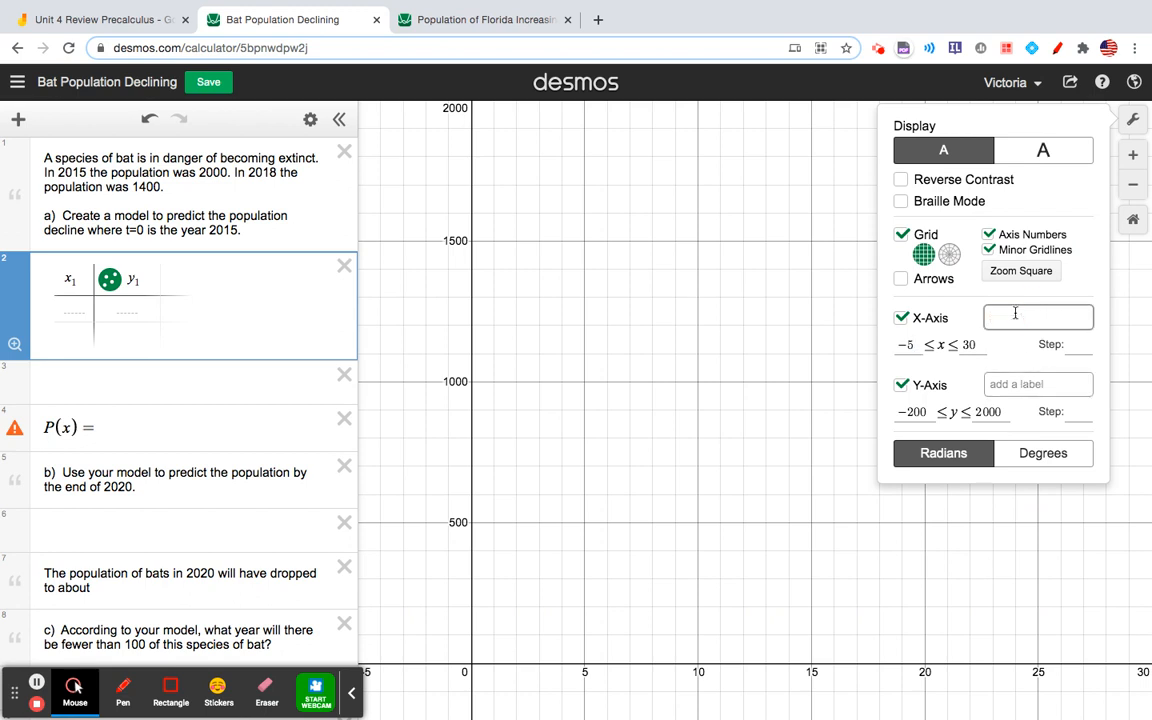
text(time in years)
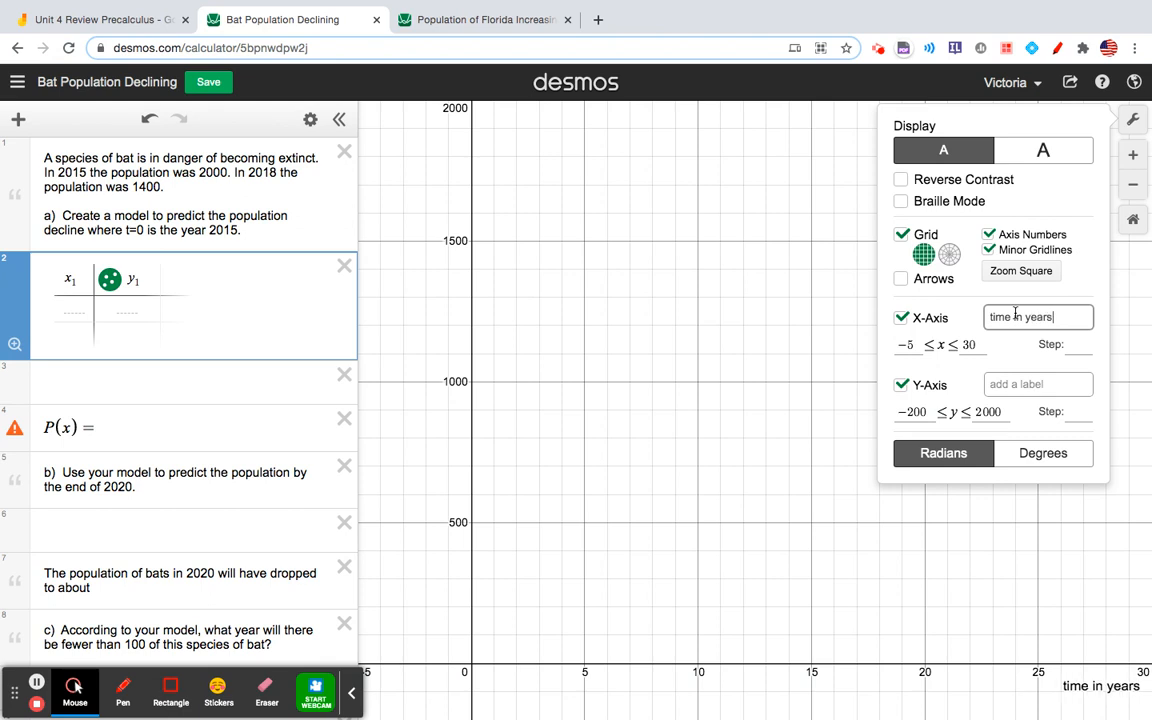
text( since)
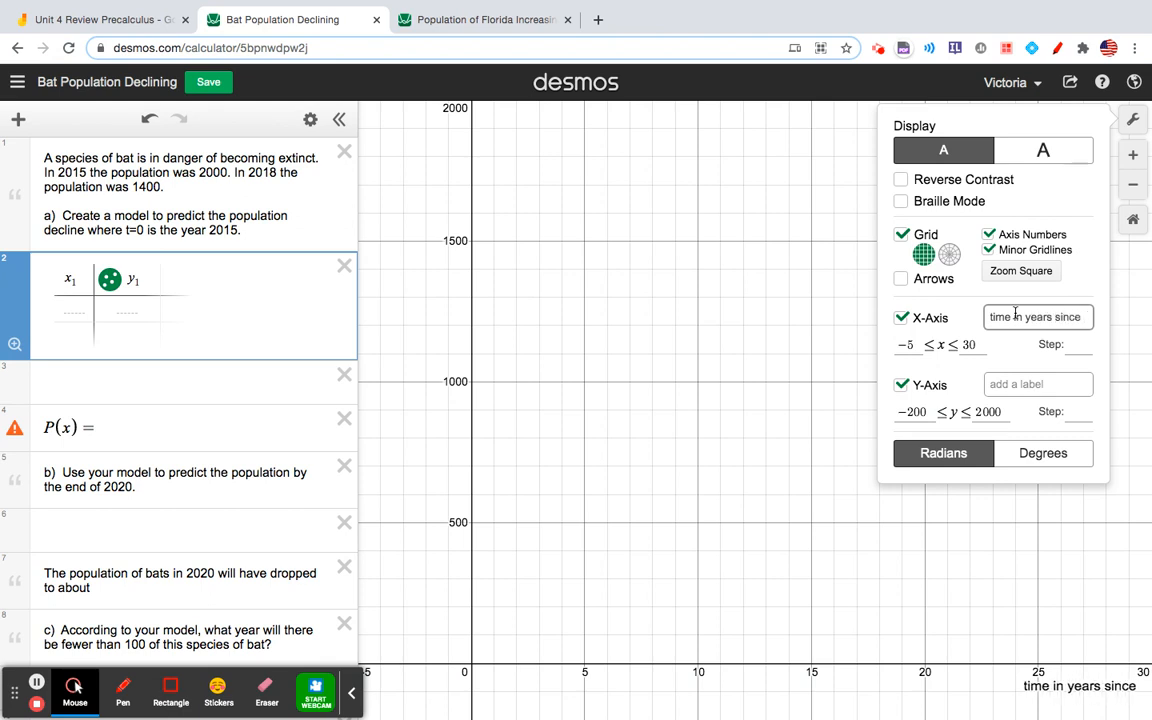
text( 2015)
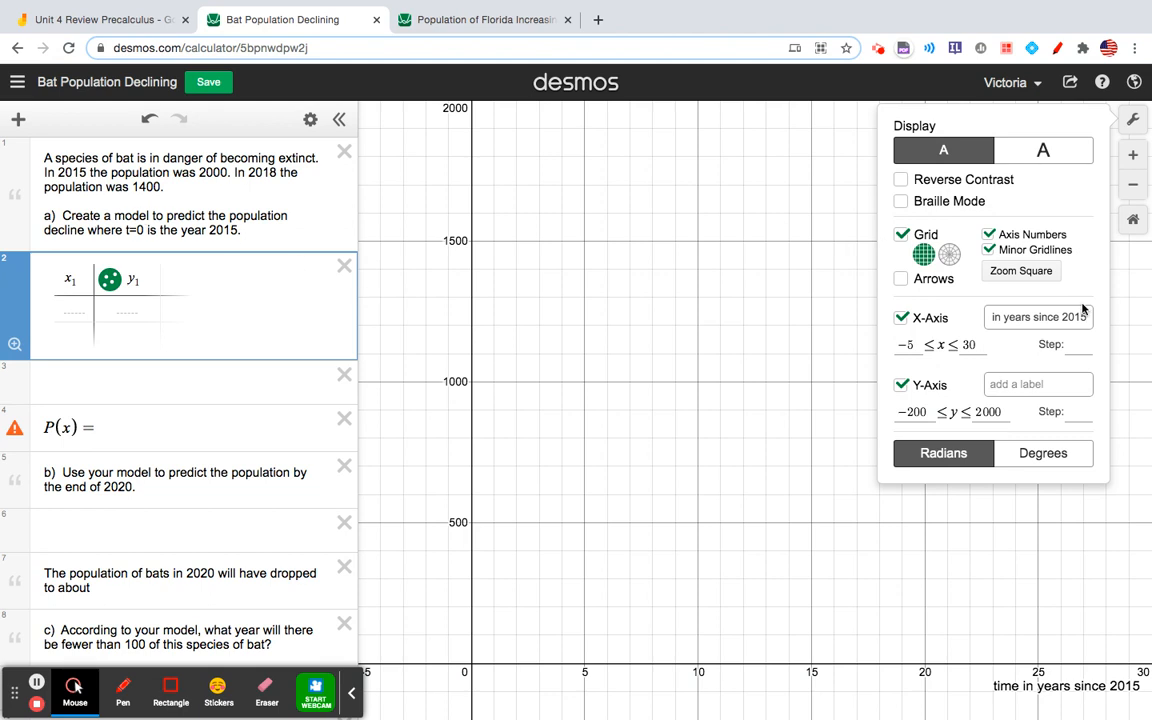
click(1013, 383)
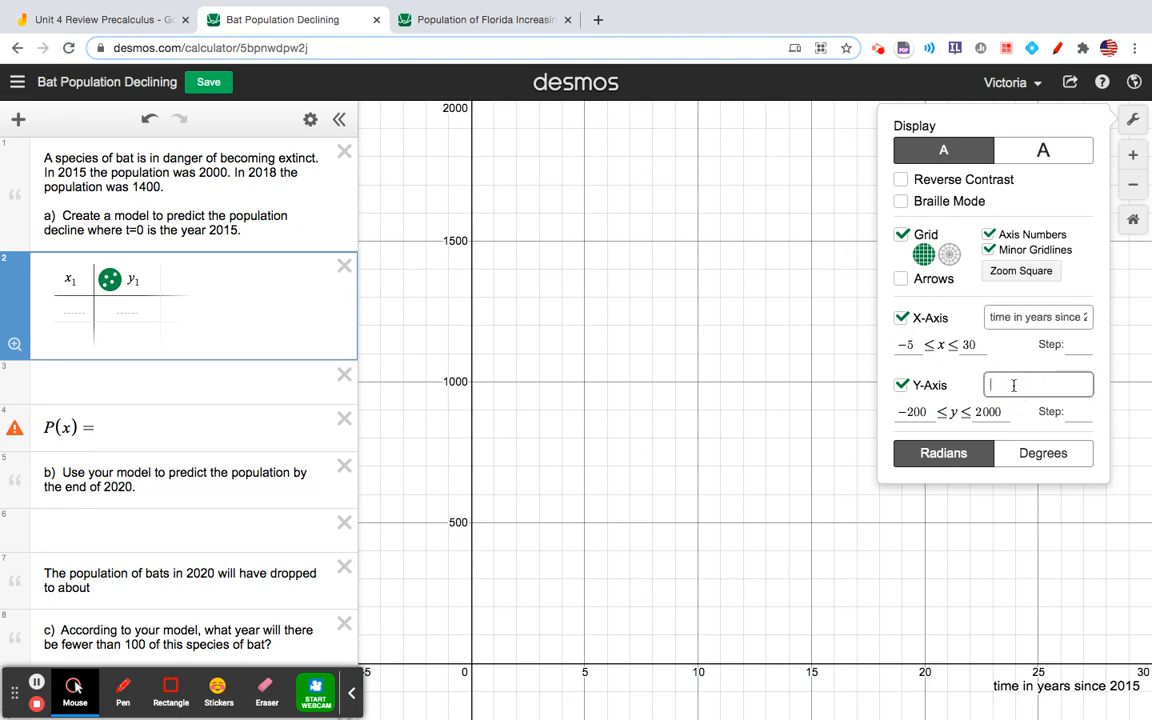
text(population of ba)
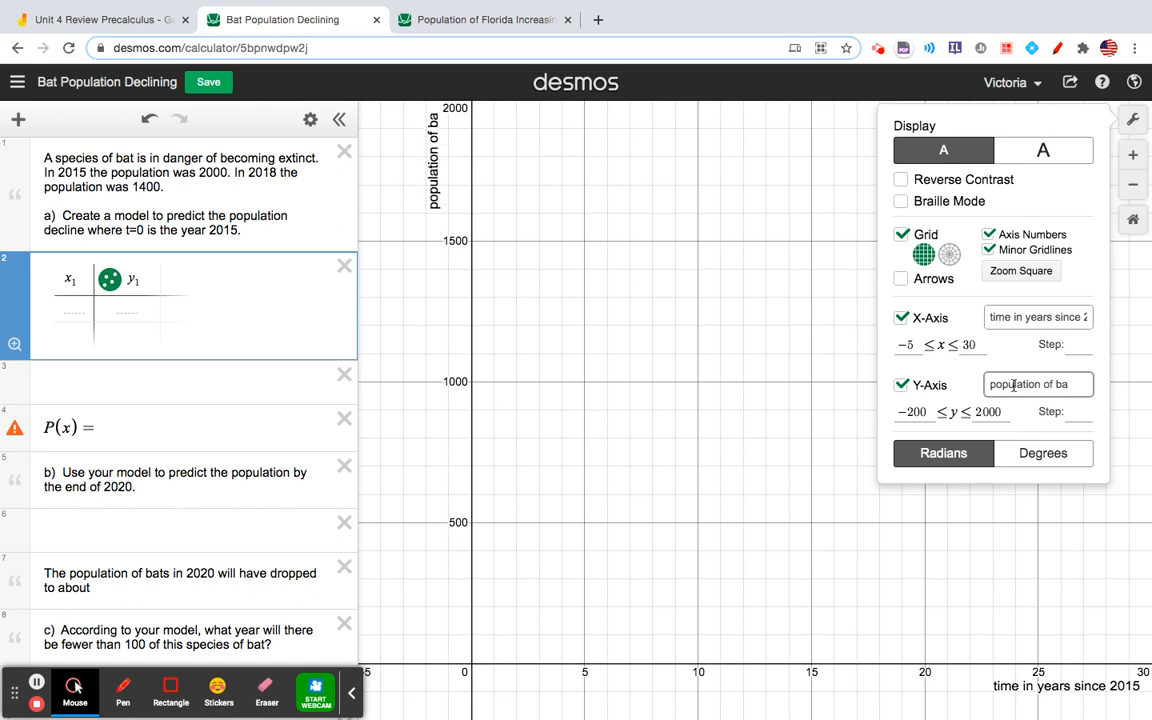
text(ts)
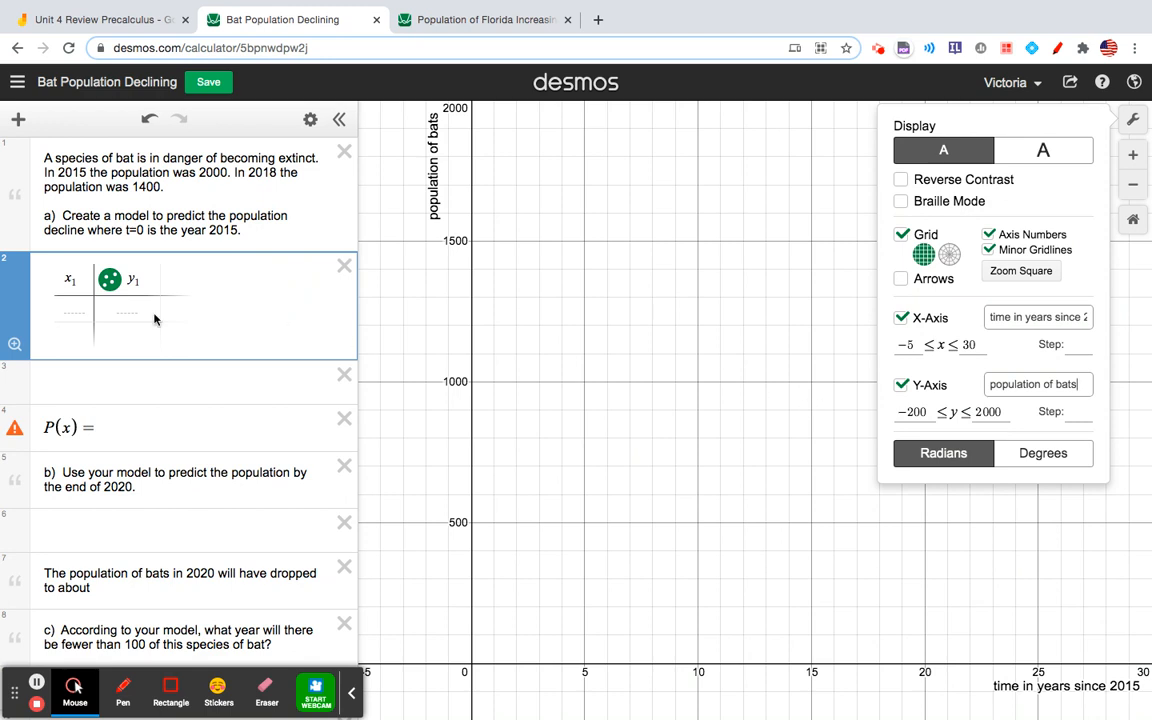
Enter the 2015 data point in the table's first row as x₁ = 0 and y₁ = 2000
click(76, 304)
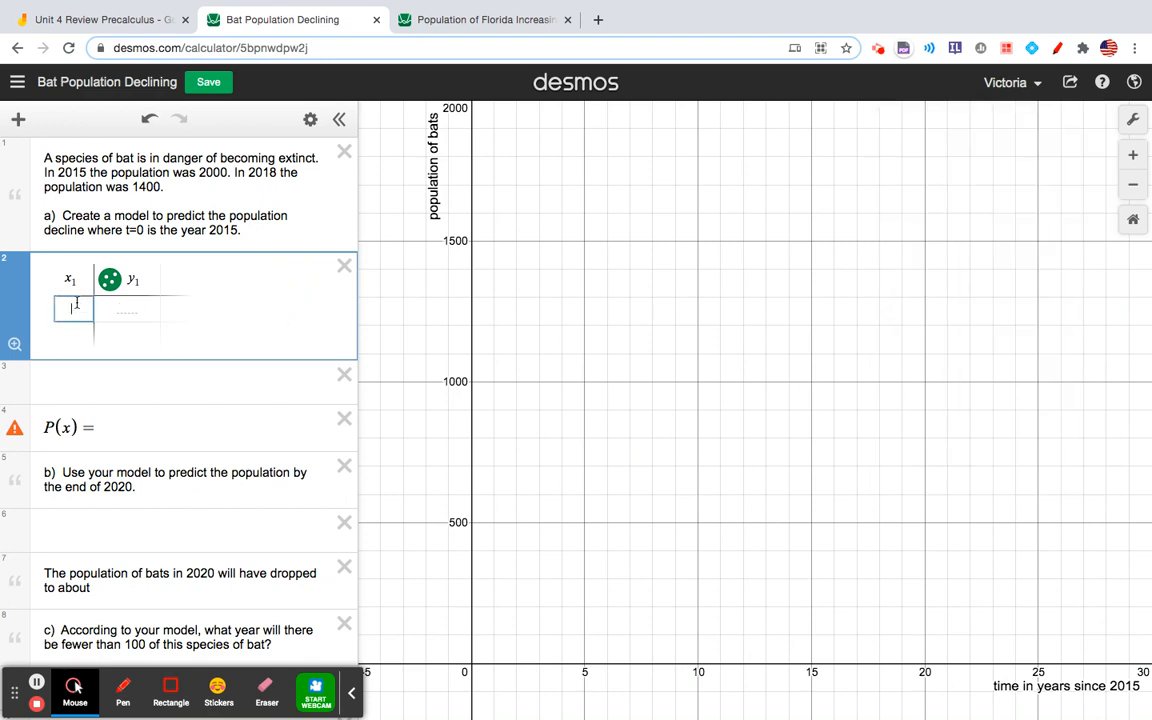
text(0)
key(Tab)
text(2000)
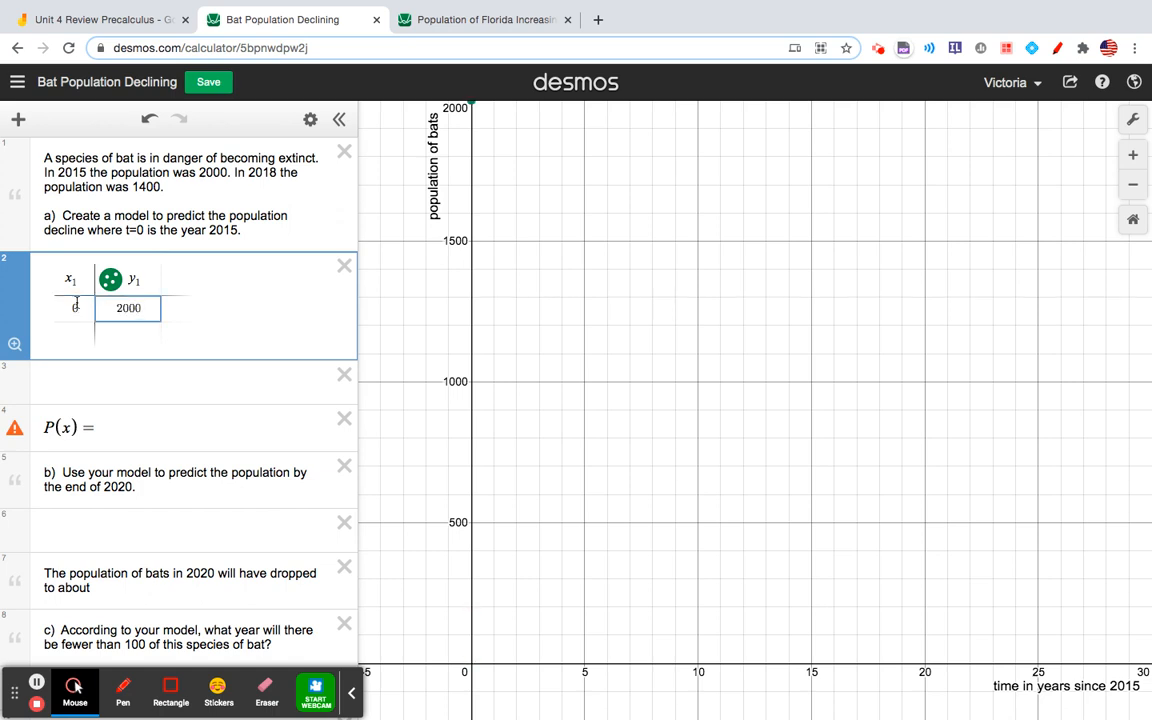
click(18, 124)
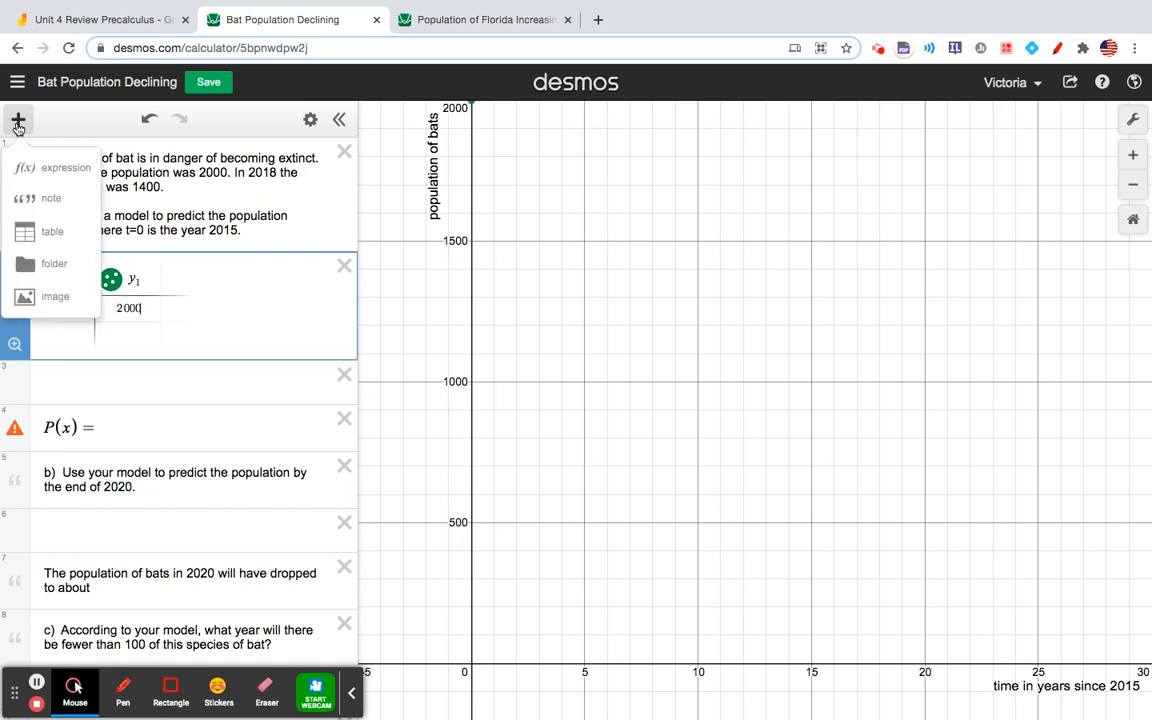
click(196, 292)
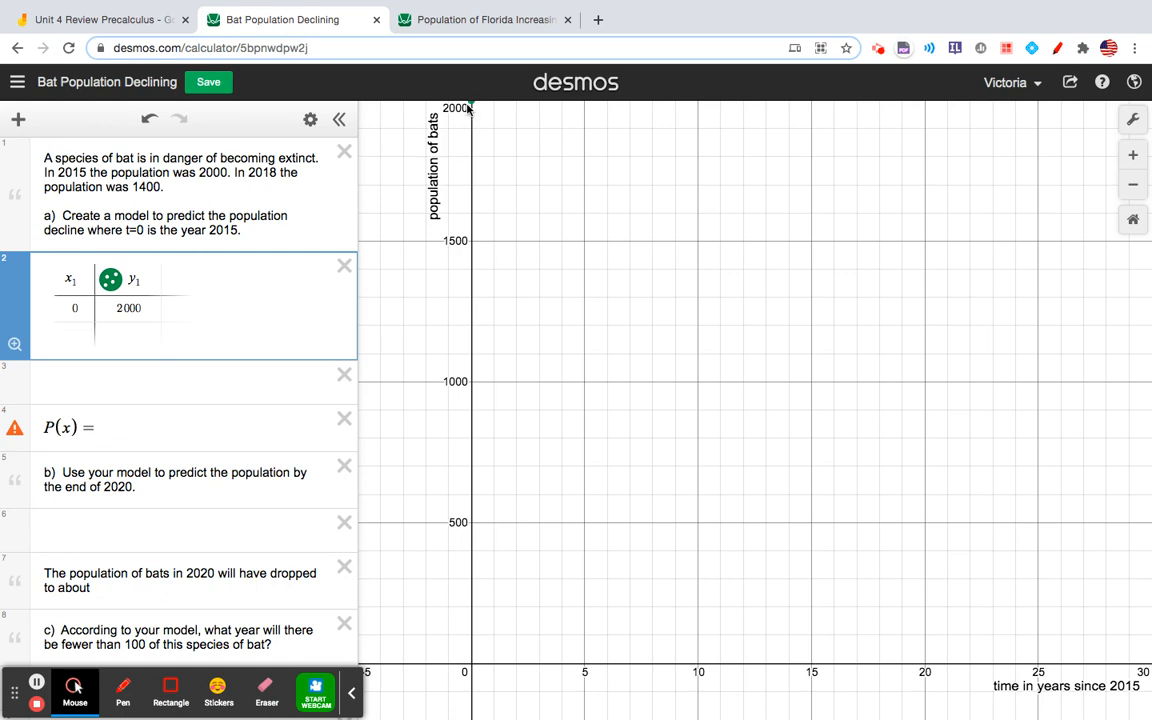
Set the graph's y-axis maximum to 2200
click(1133, 119)
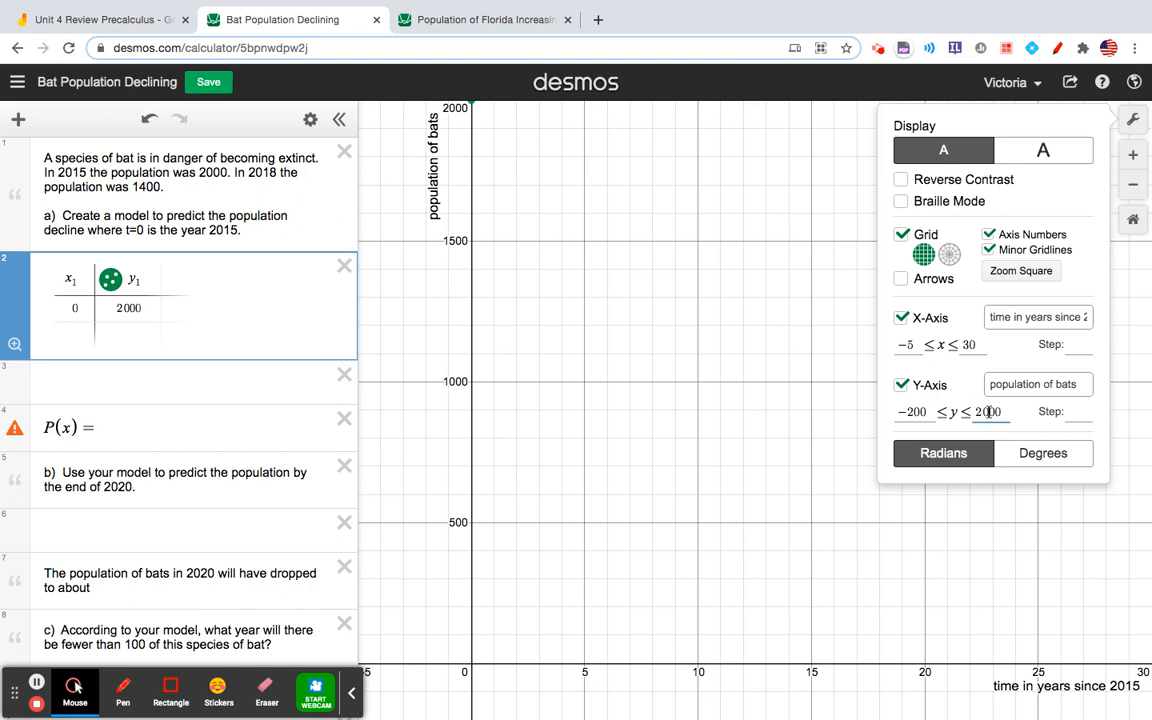
key(BackSpace)
text(2)
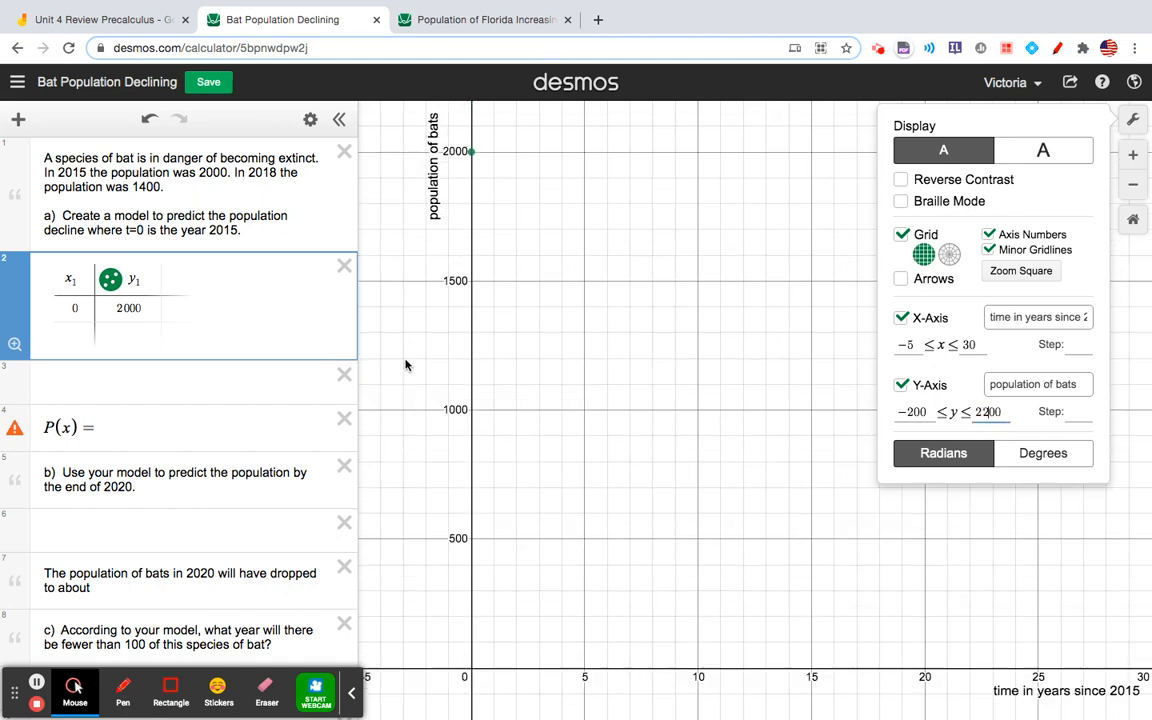
click(540, 360)
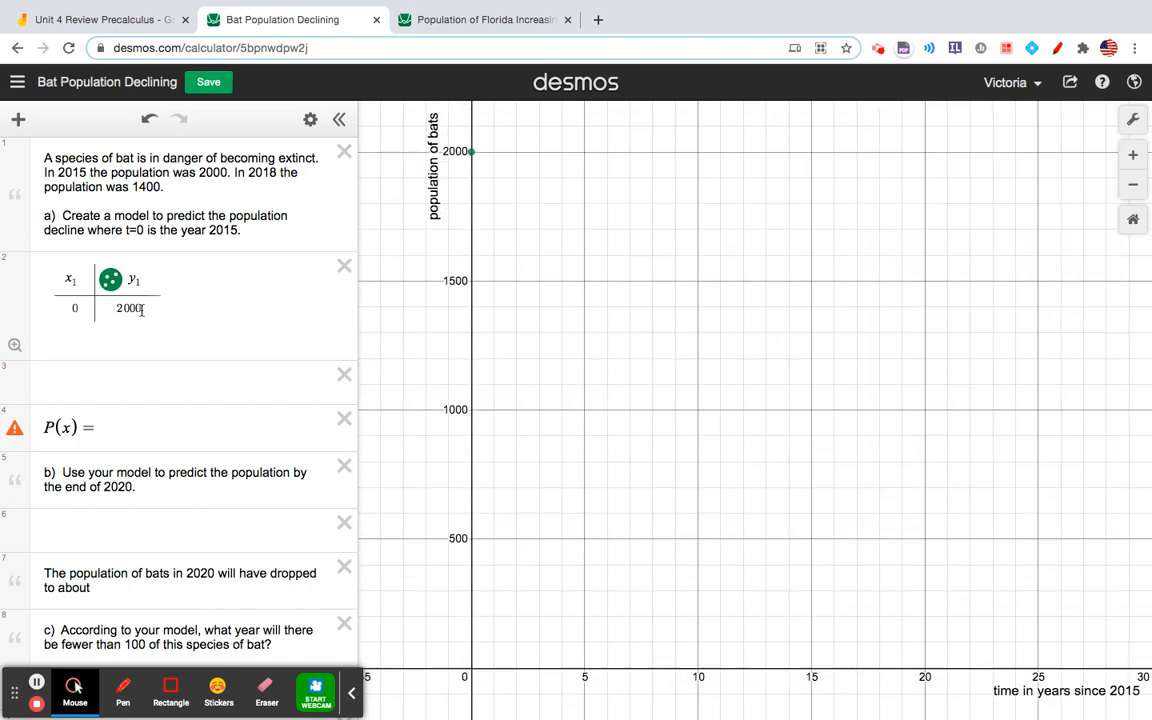
Enter the 2018 data point in the table's second row as x₁ = 3 and y₁ = 1400
click(86, 327)
click(75, 331)
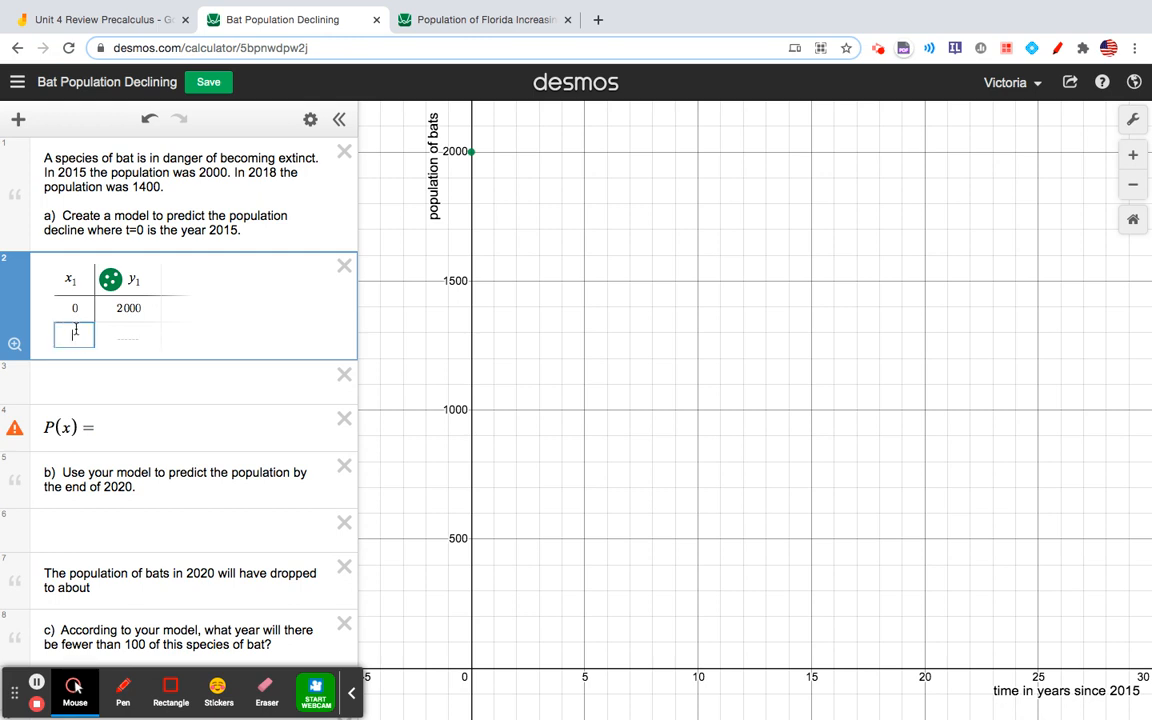
text(18)
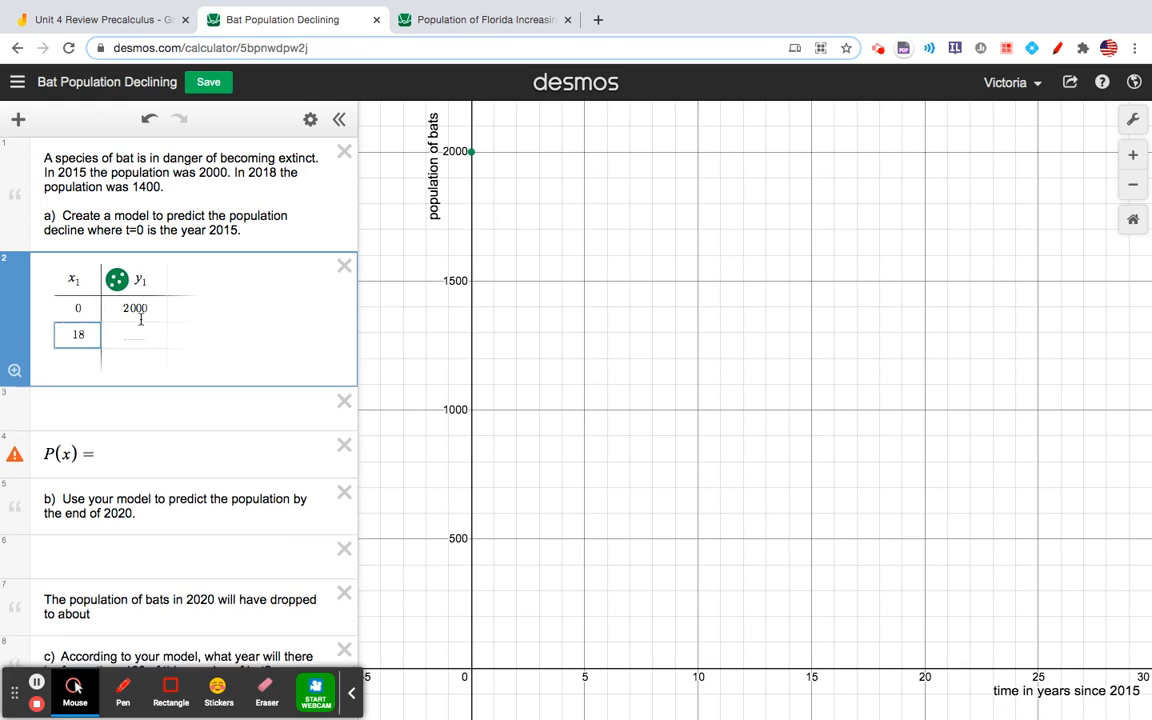
key(BackSpace)
key(BackSpace)
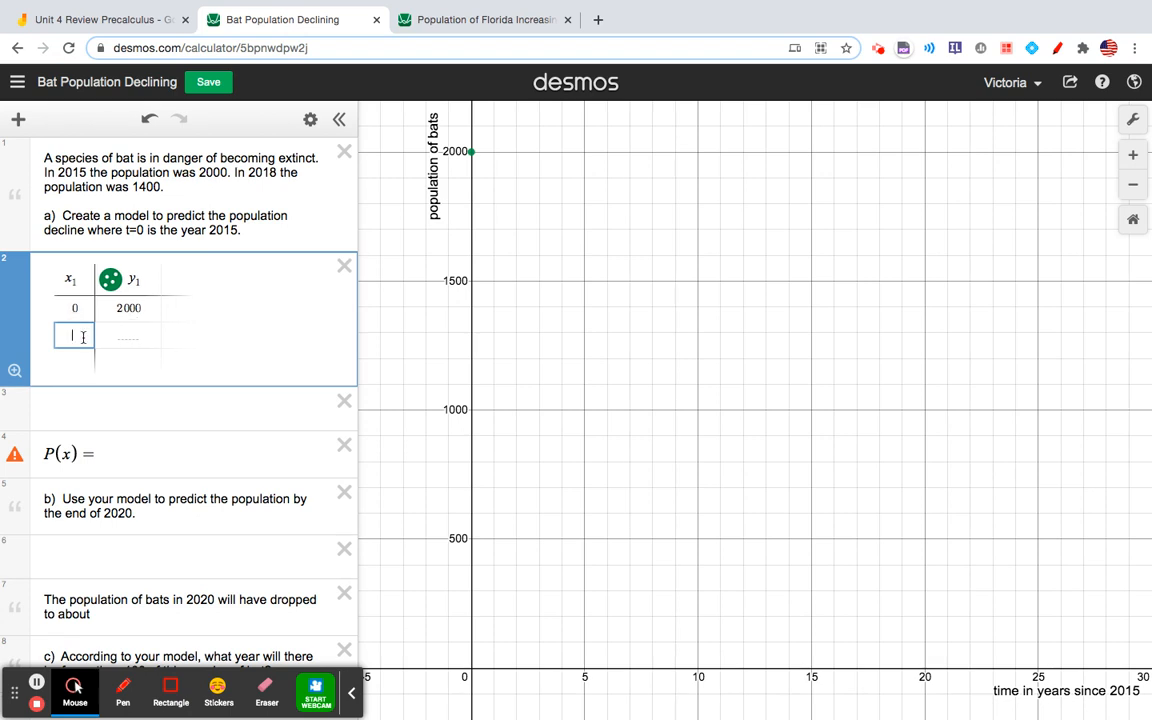
text(3)
click(123, 334)
text(140)
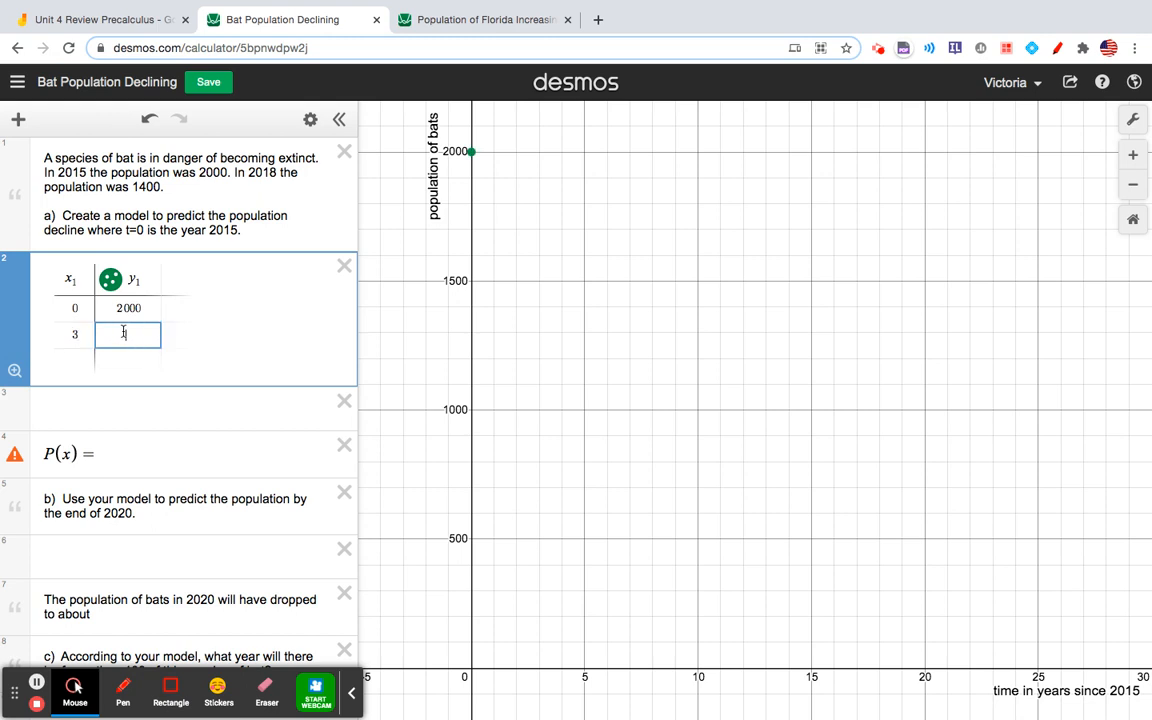
text(0)
Enter the exponential regression y₁ ~ ae^(bx₁) in the empty expression below the table
click(63, 413)
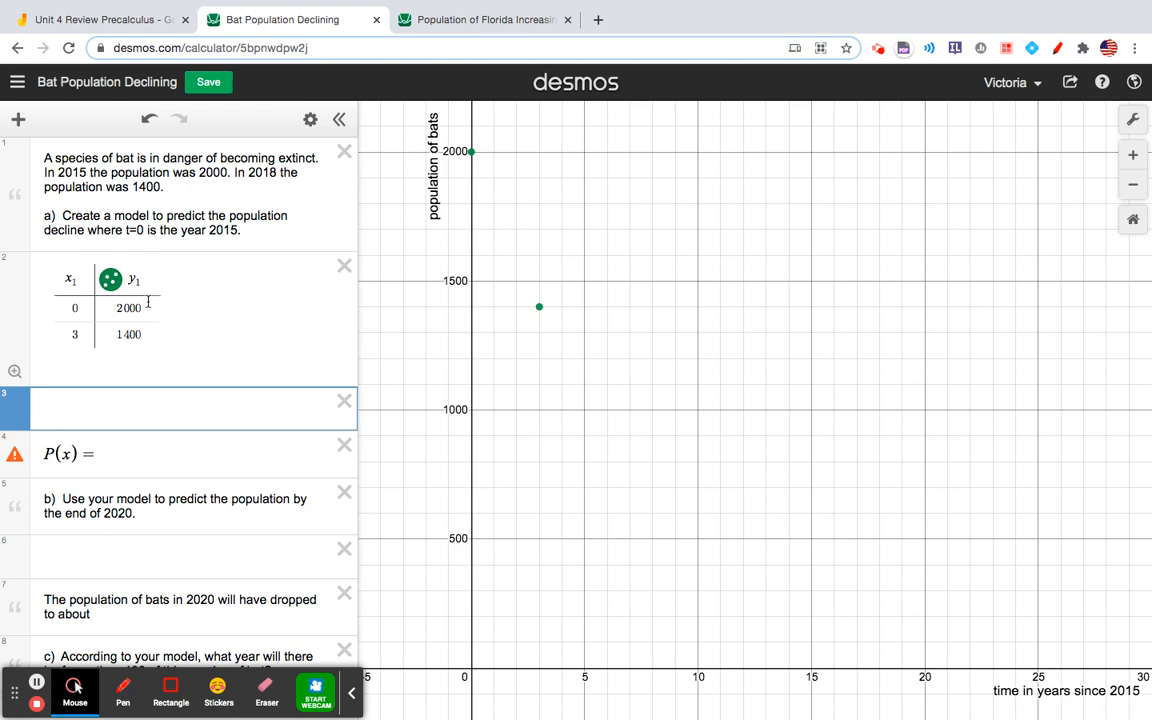
text(y)
text(1 )
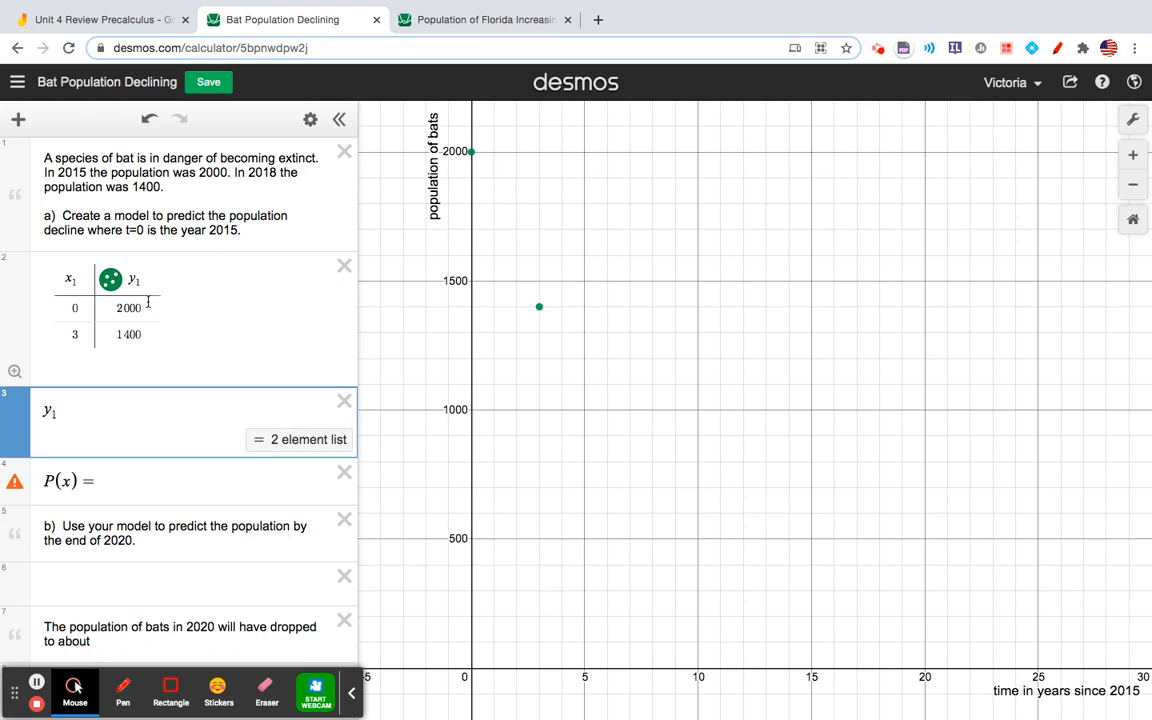
text(~)
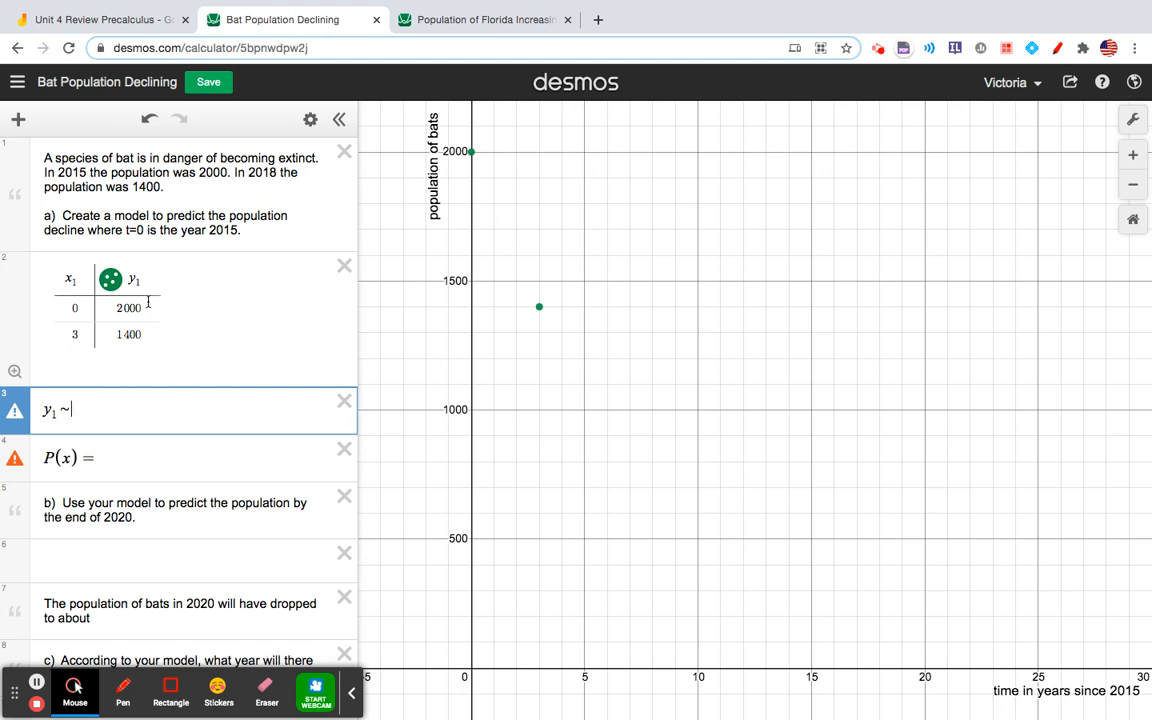
text(a)
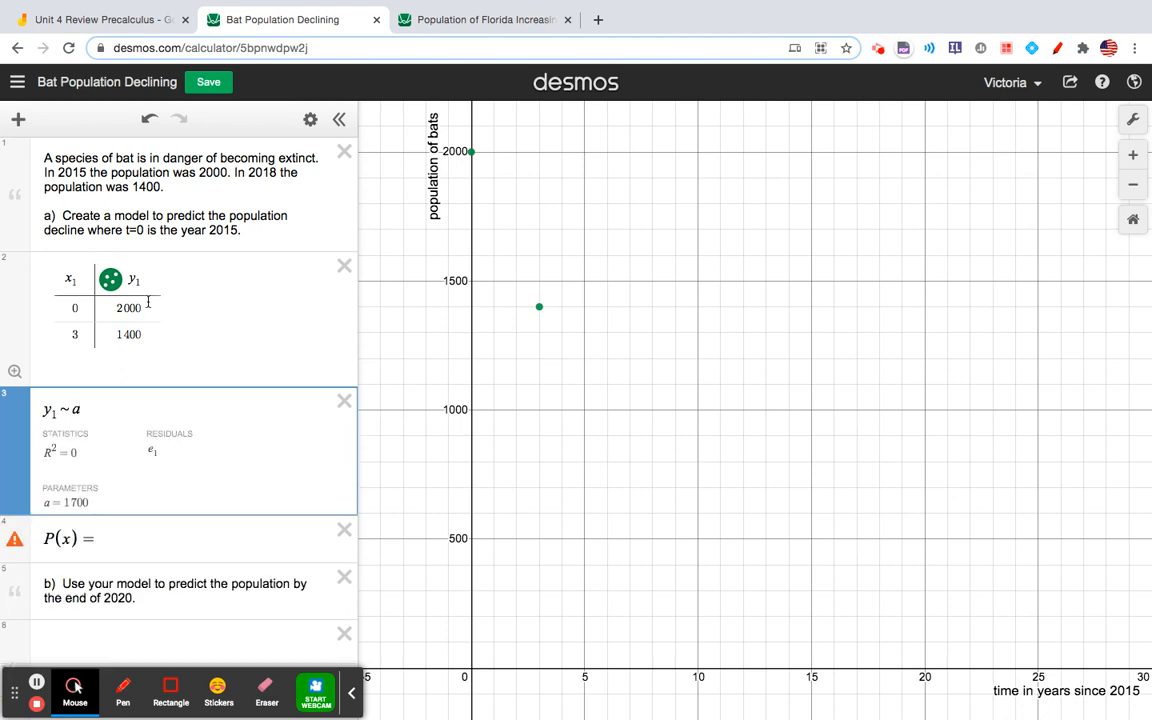
text(e^b)
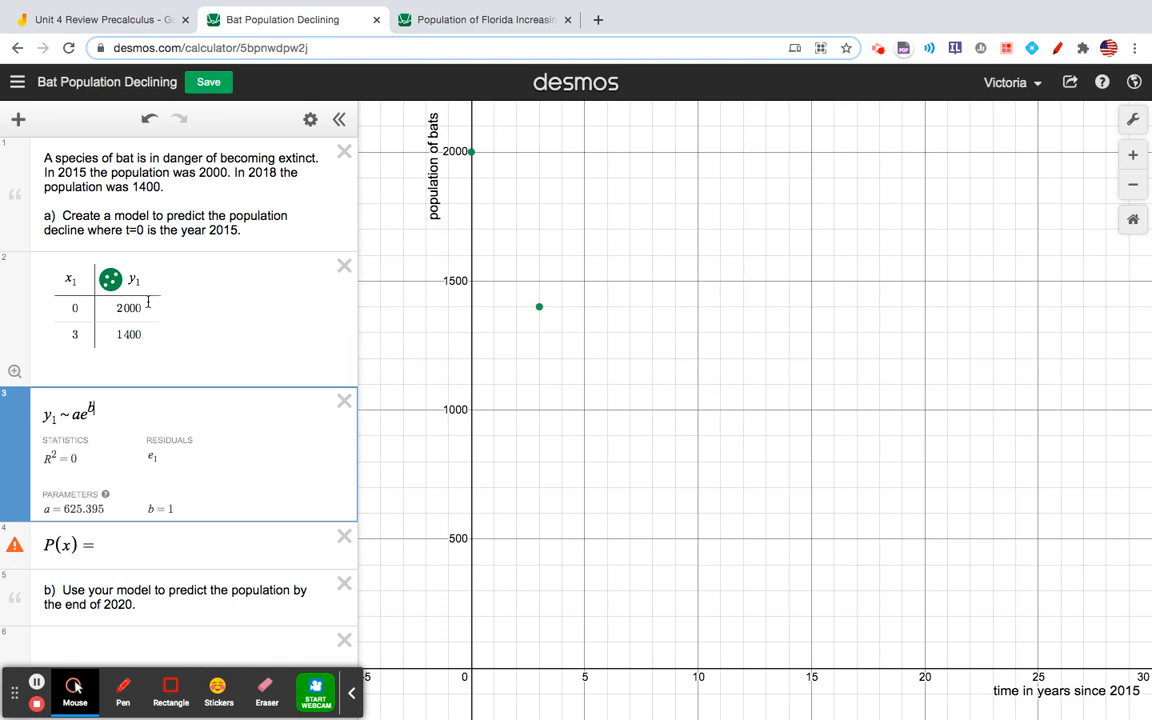
text(x1)
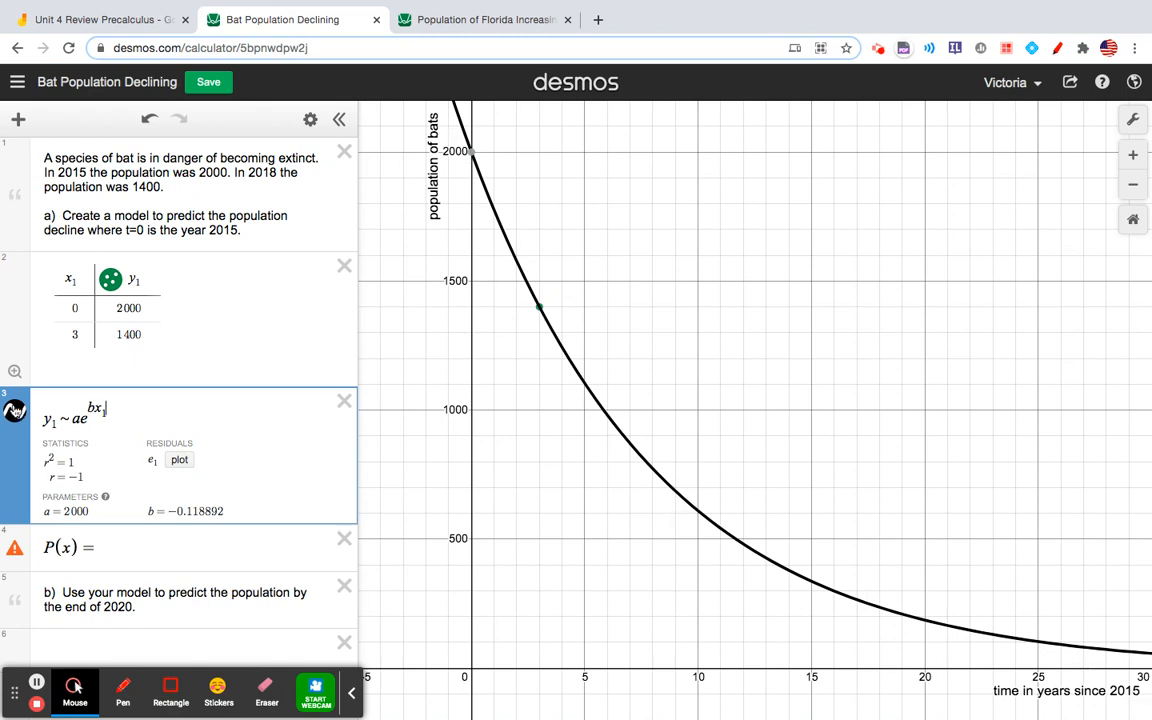
Change the regression curve's color to orange
click(15, 410)
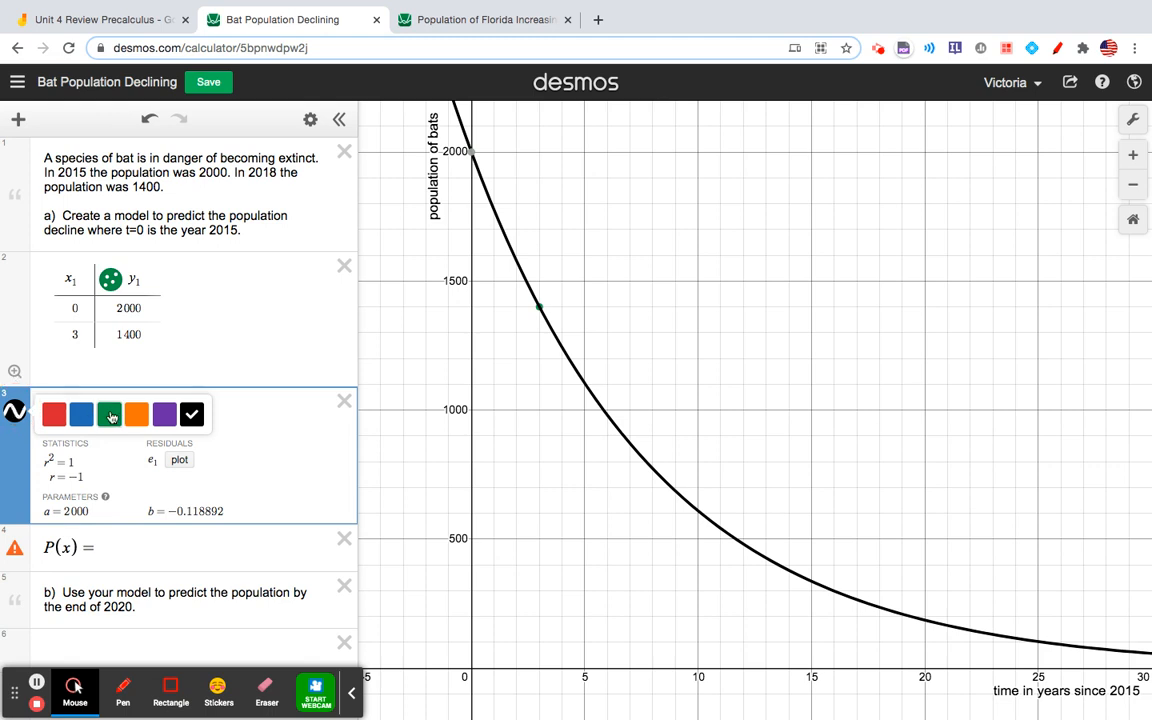
click(135, 418)
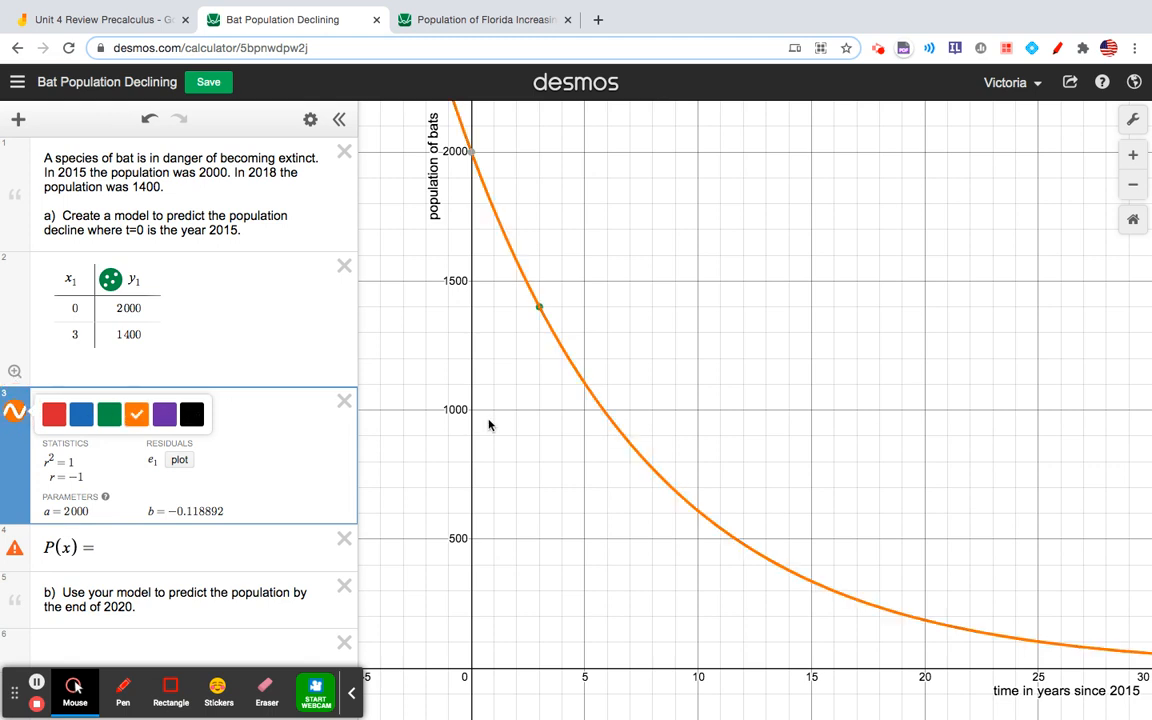
click(288, 342)
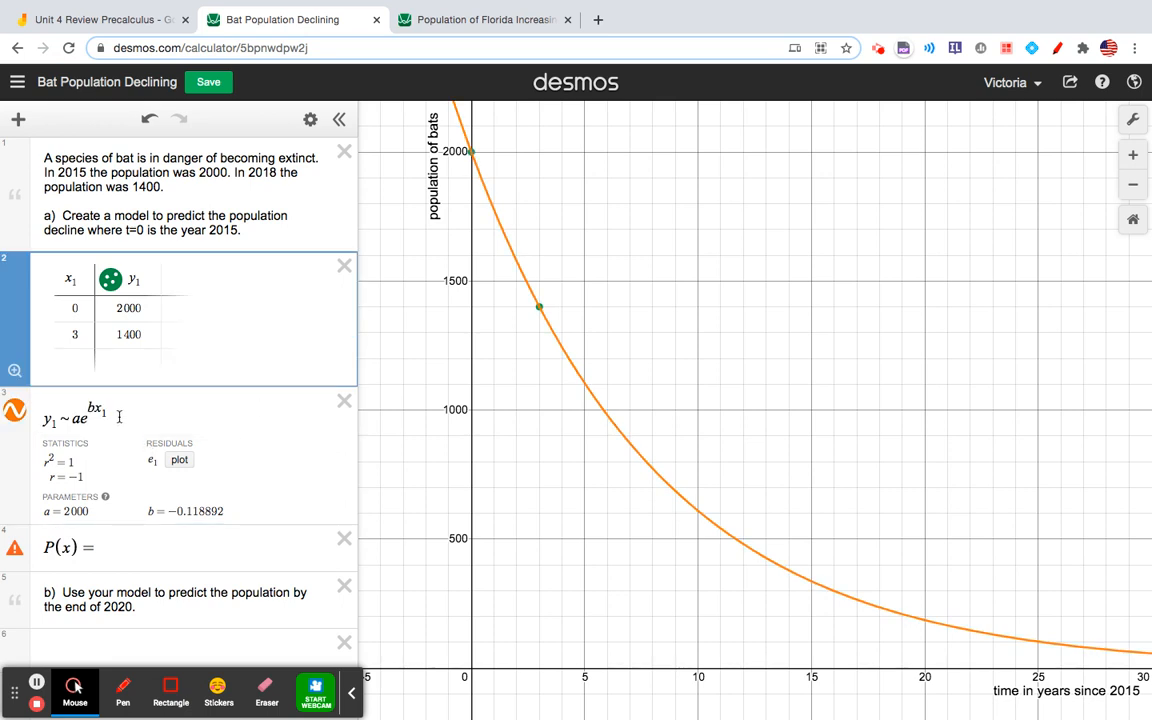
Check the continuous decay formula on the Jamboard slide, and complete the model in Desmos as P(x) = 2000e^(-0.118892x)
scroll(118, 417, down, 2)
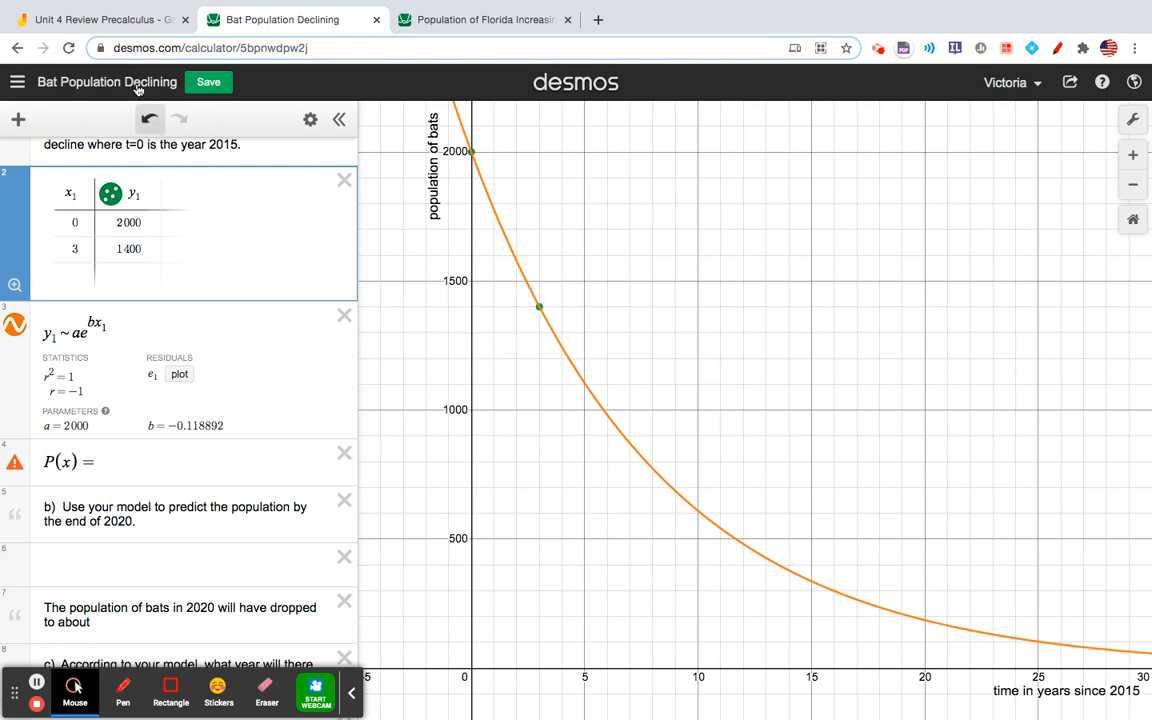
click(125, 19)
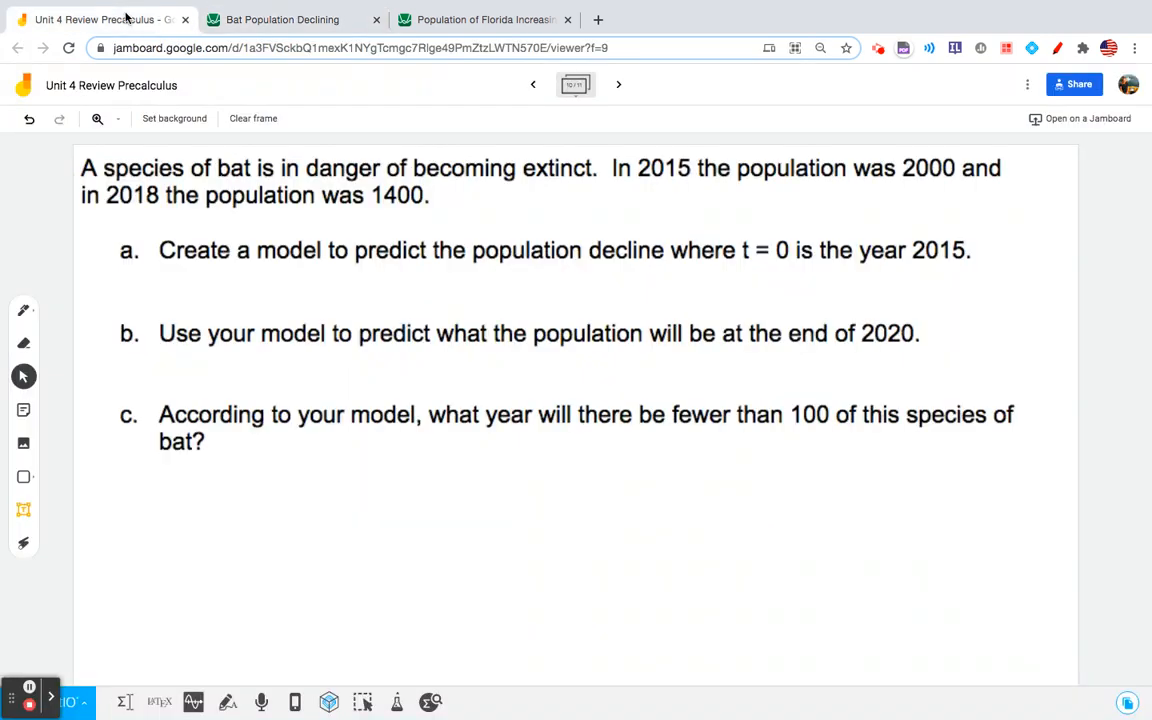
click(533, 87)
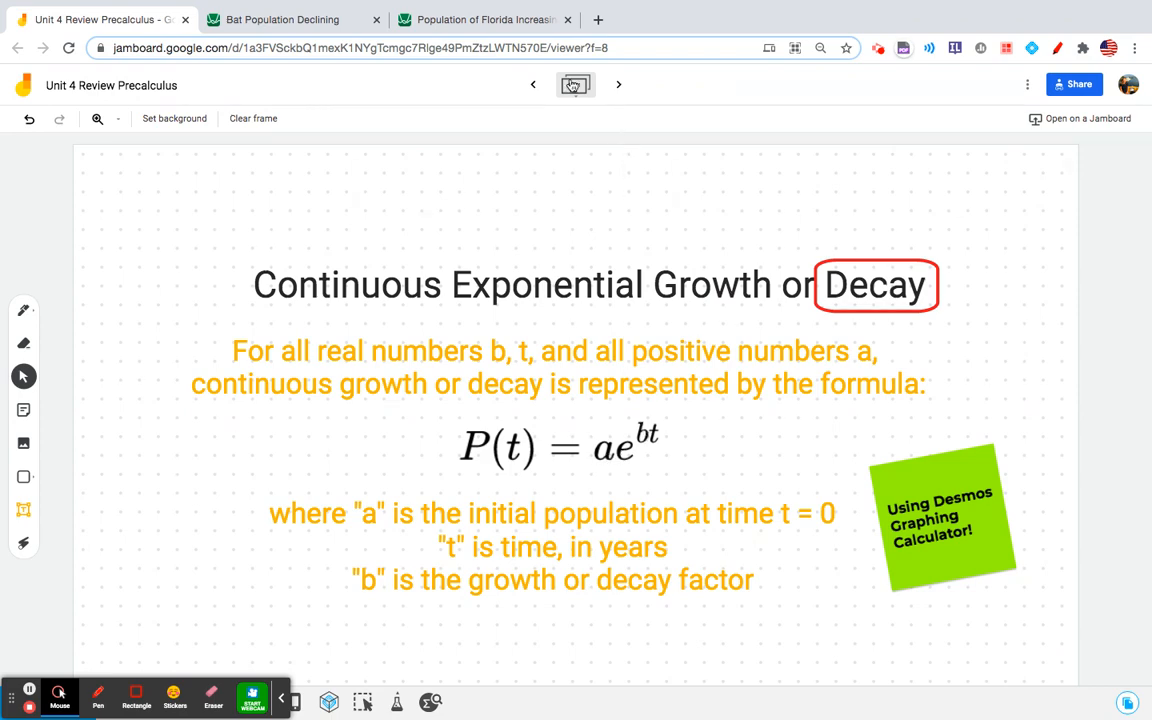
click(290, 20)
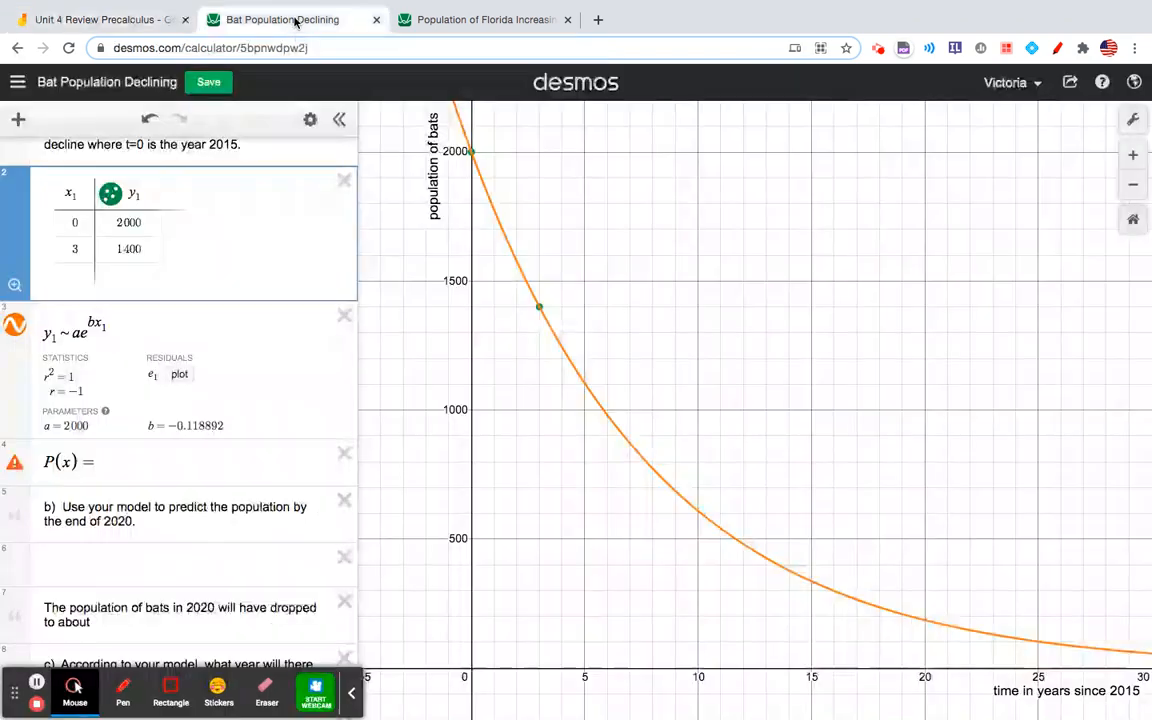
click(113, 470)
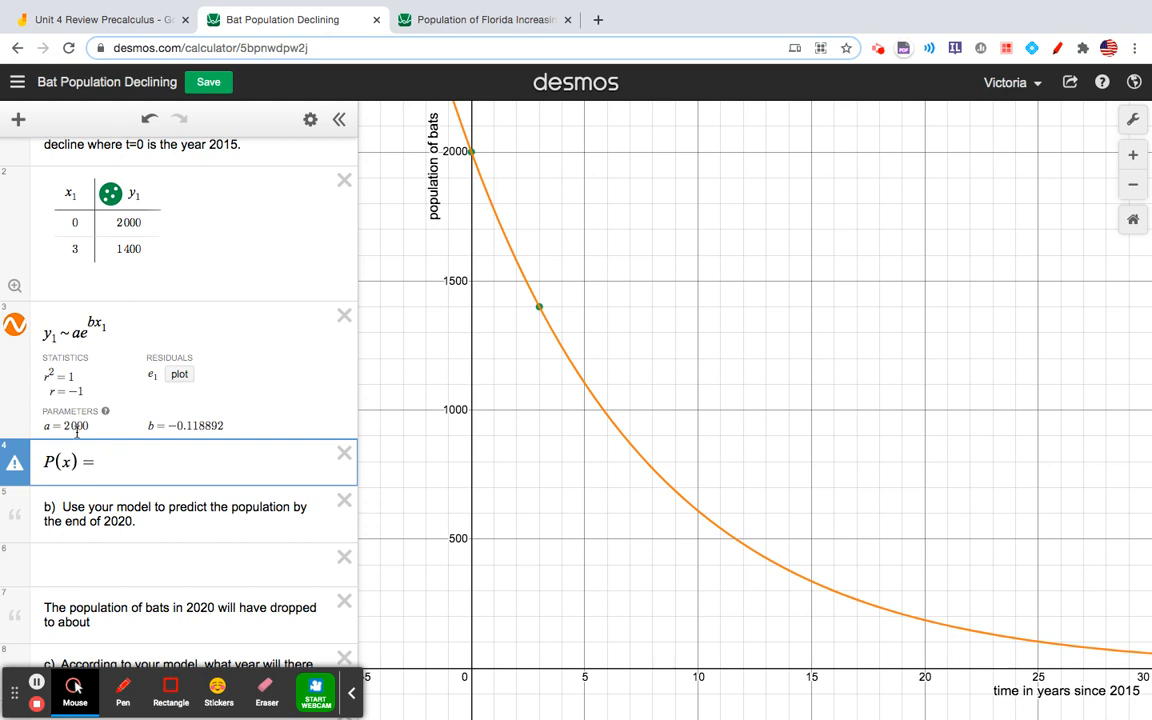
text(2000)
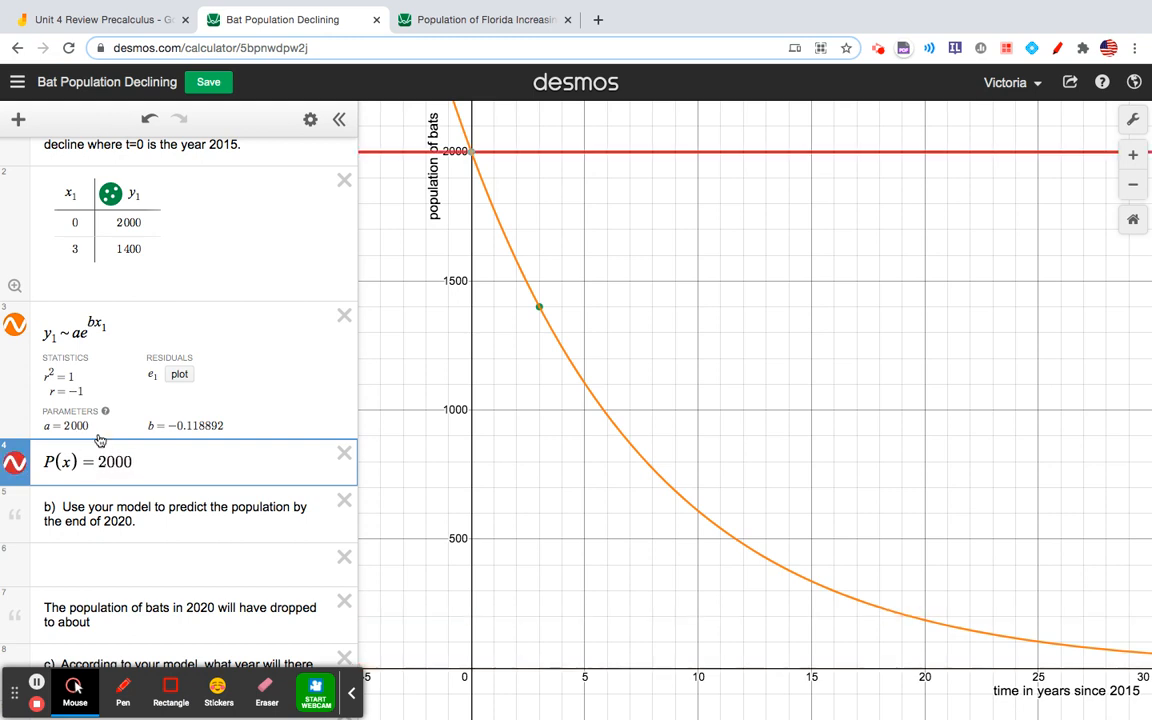
text(e)
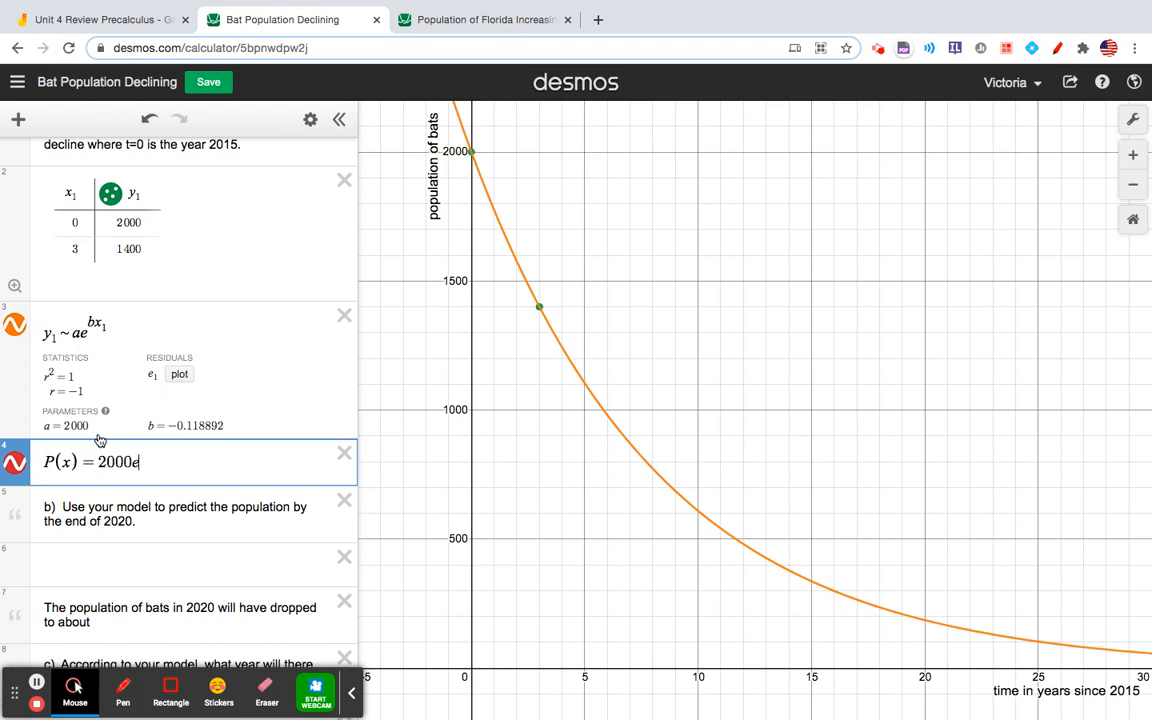
text(^)
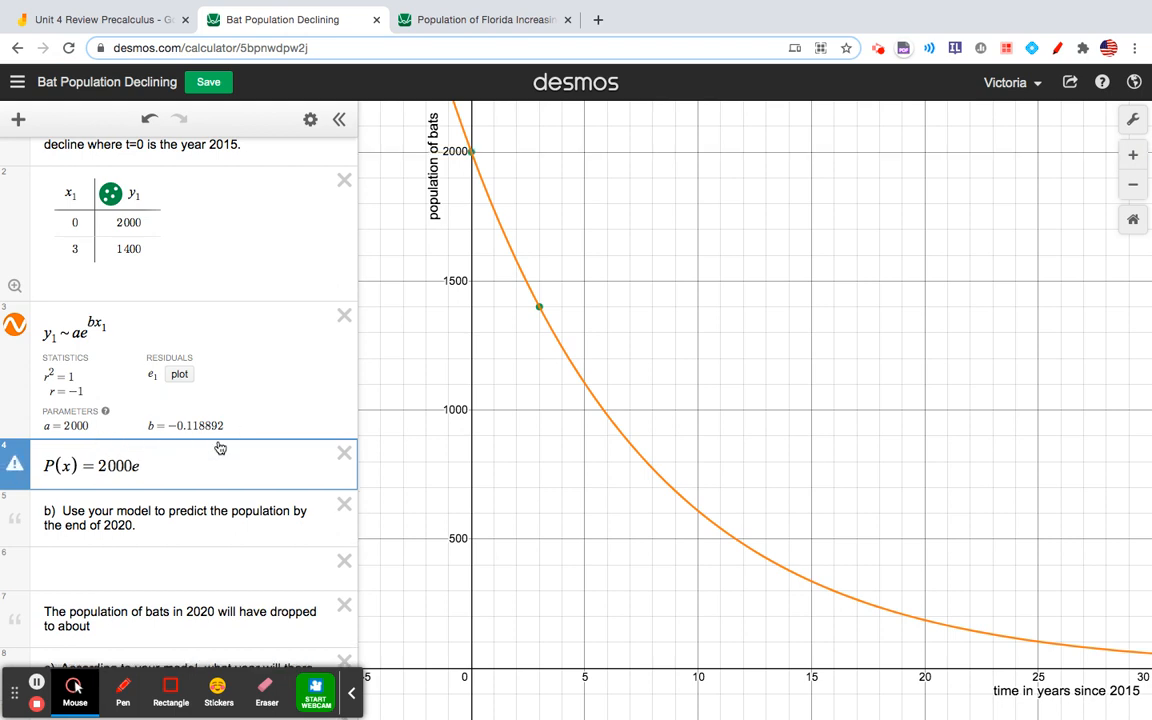
text(-0.)
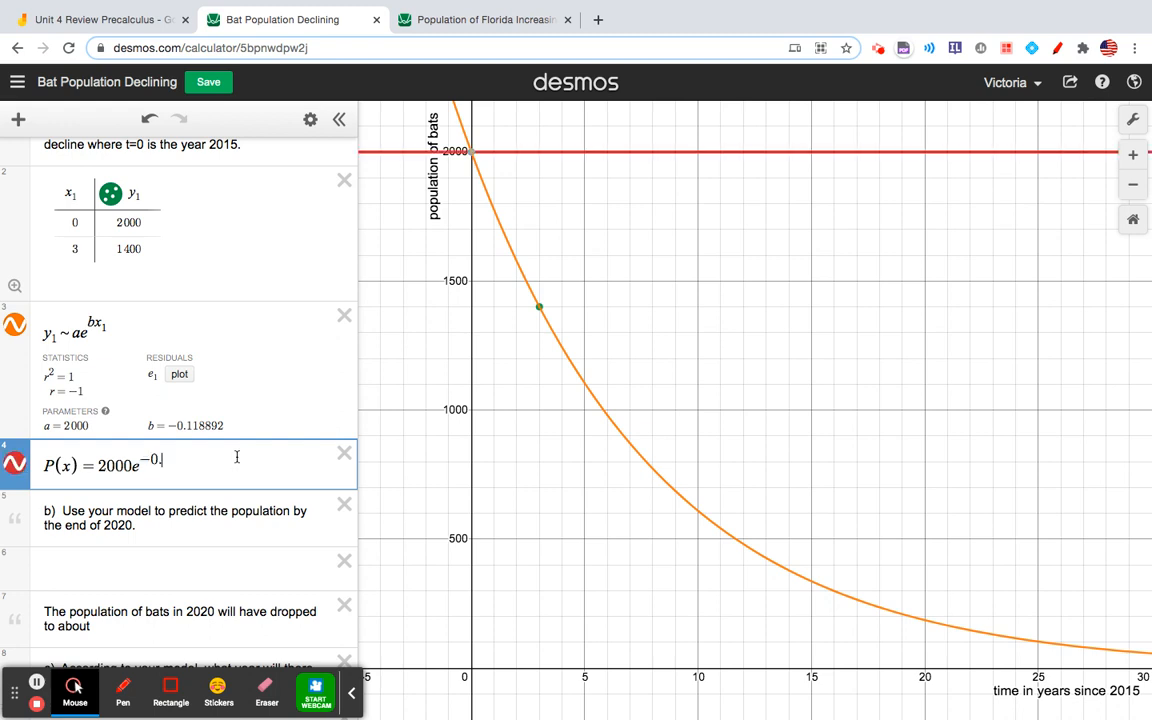
text(1188)
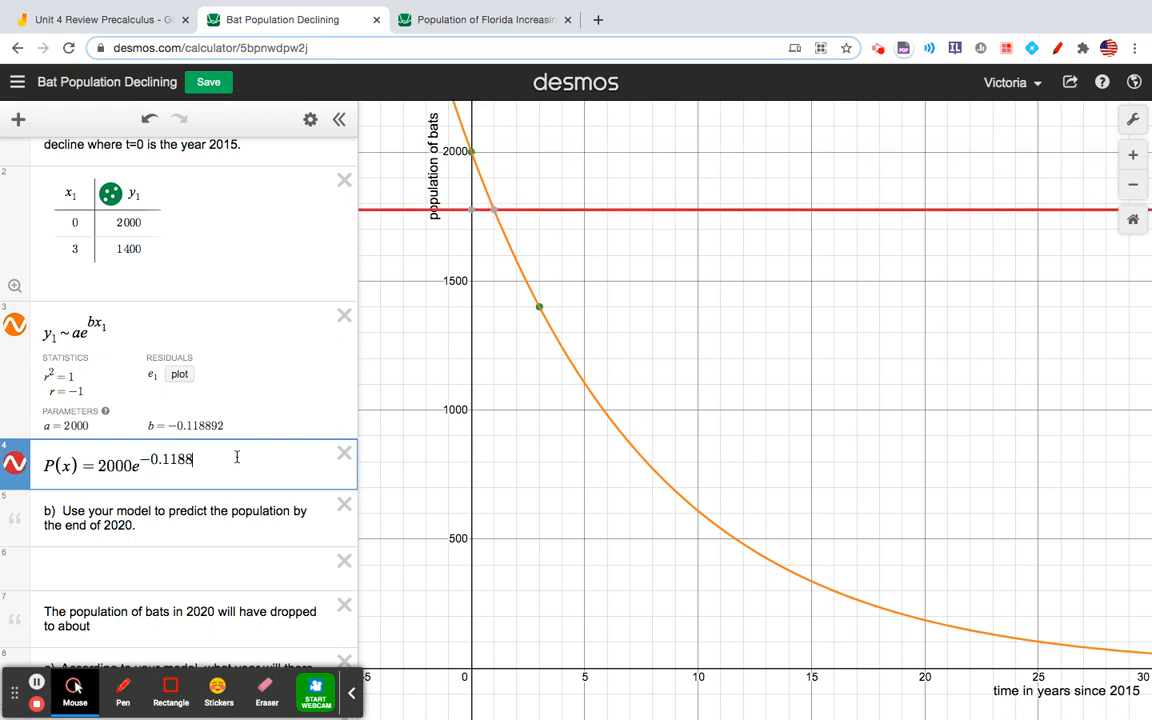
text(92x)
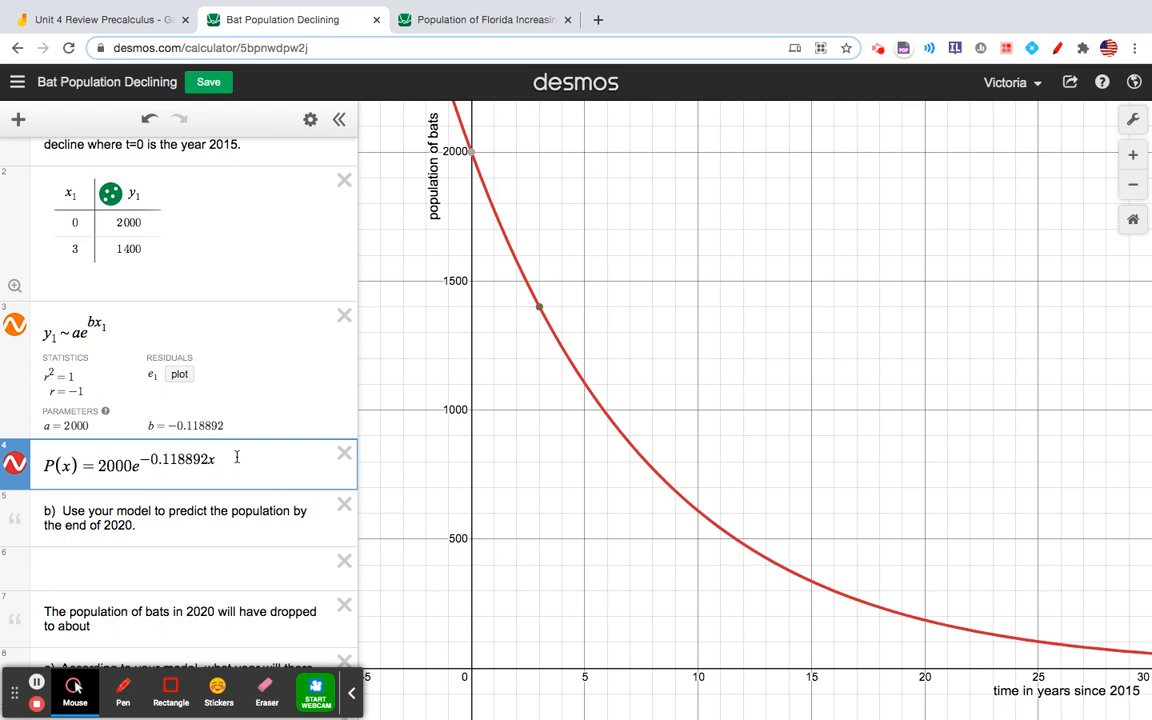
Compare the two overlapping curves by toggling their visibility, hiding the regression curve and keeping P(x) displayed
click(17, 464)
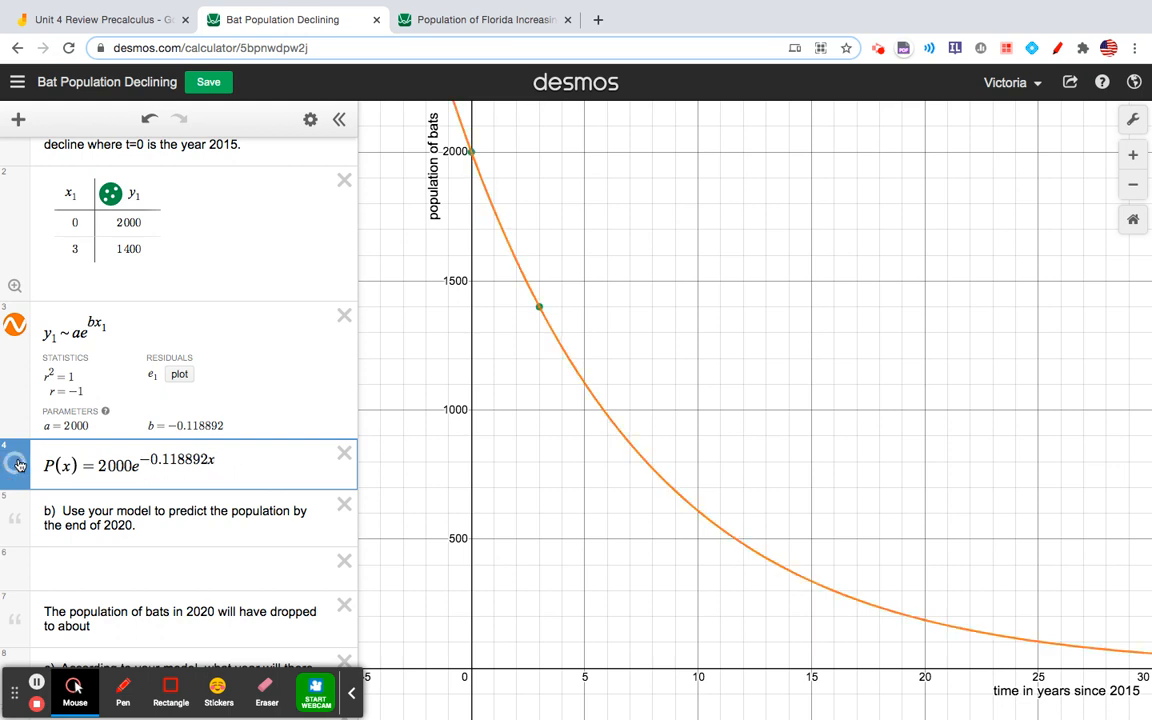
click(17, 464)
click(17, 464)
click(17, 464)
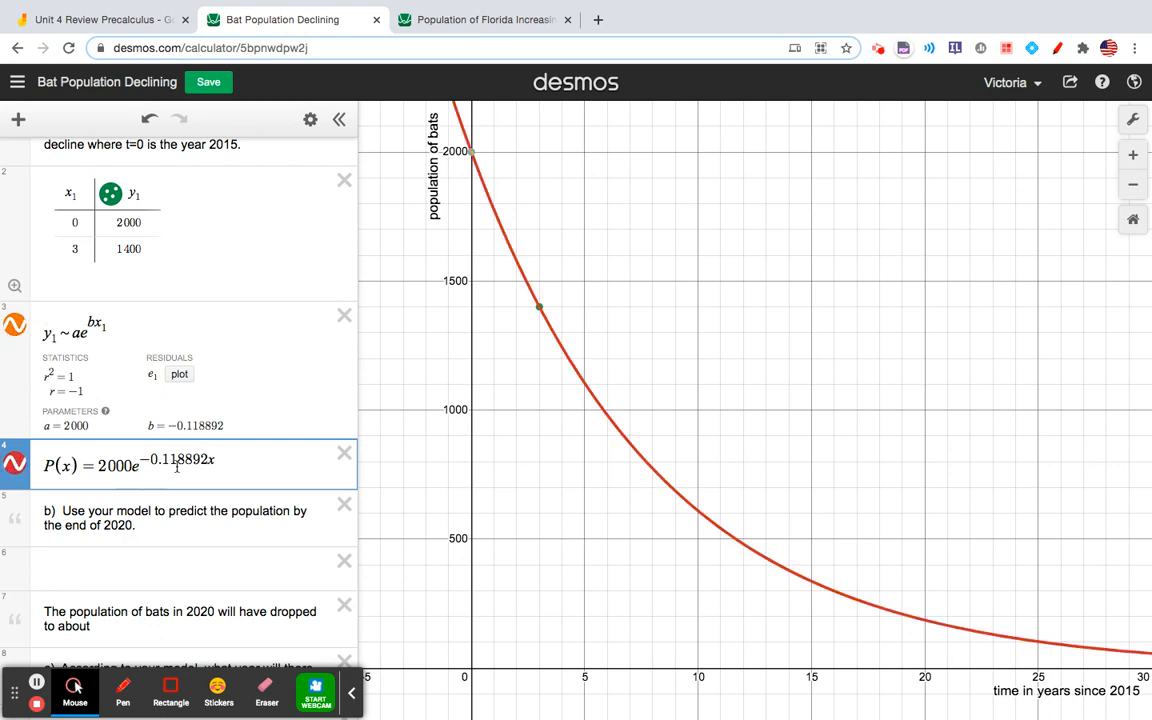
click(15, 465)
click(15, 324)
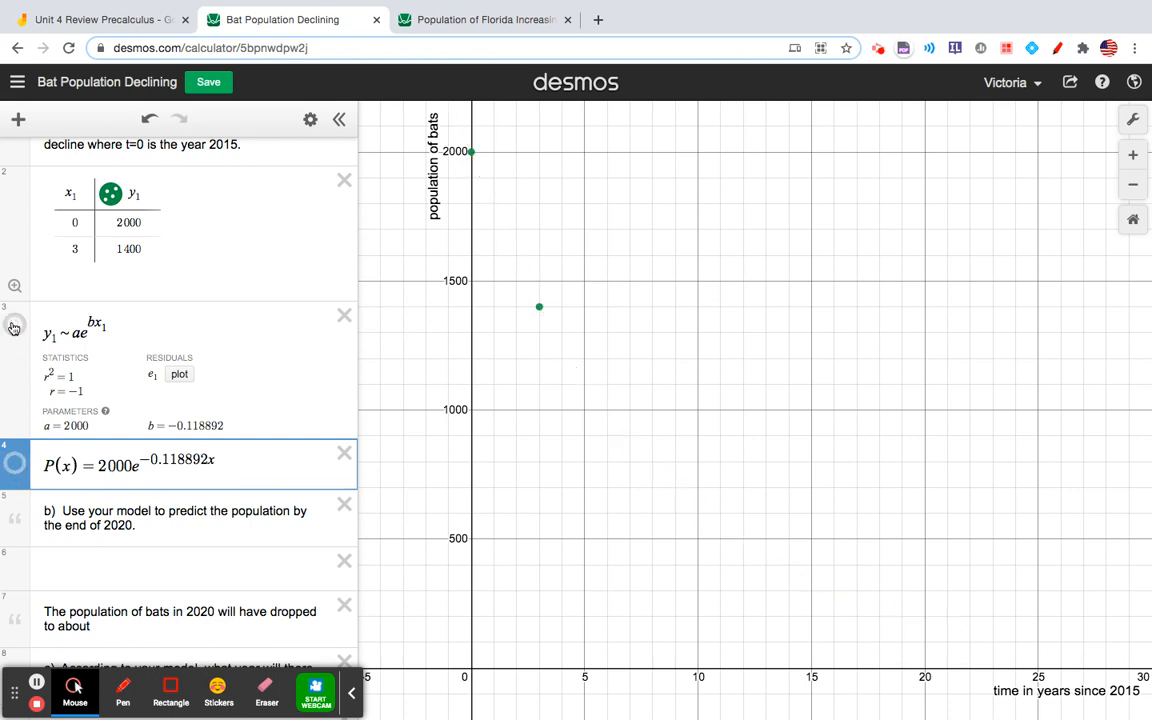
click(15, 465)
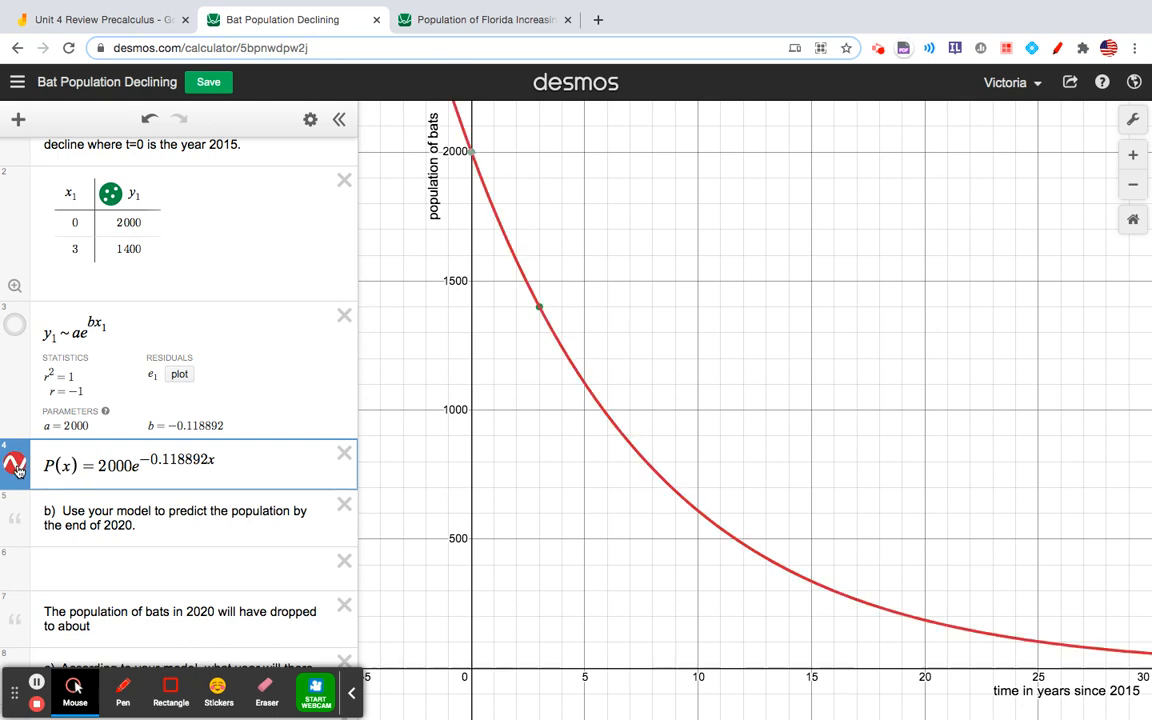
Show the coordinates of the P(x) curve's y-intercept and look over the data points and model
scroll(329, 308, down, 2)
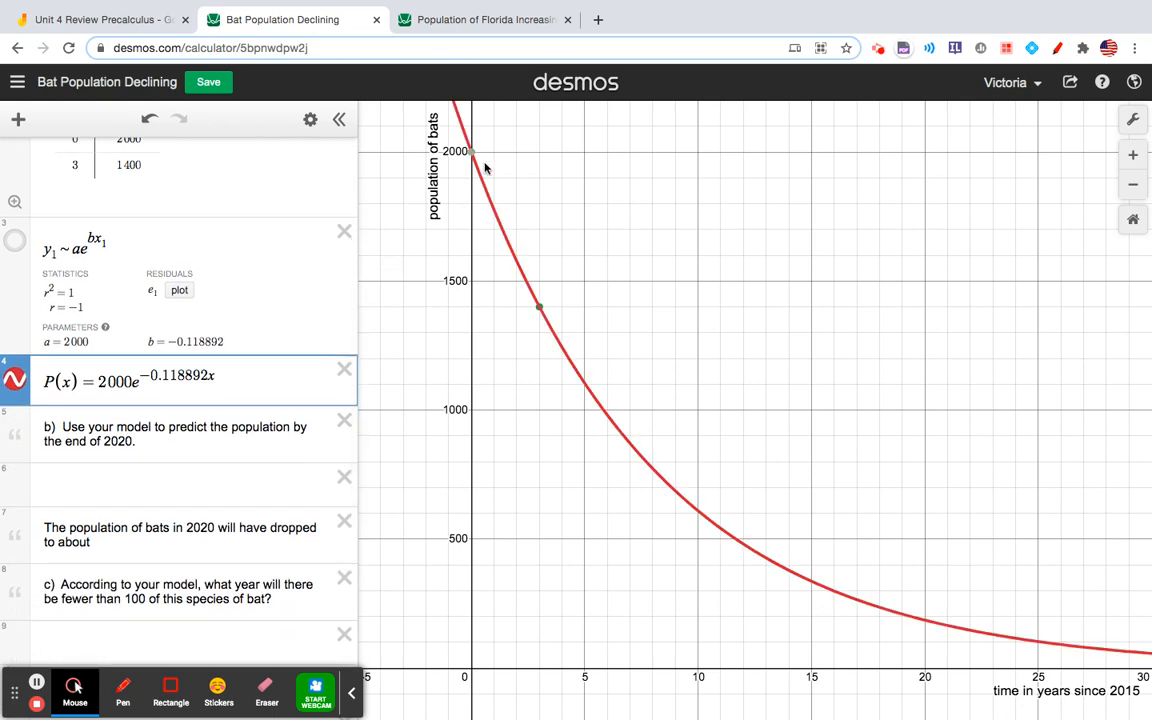
mouse_move(470, 158)
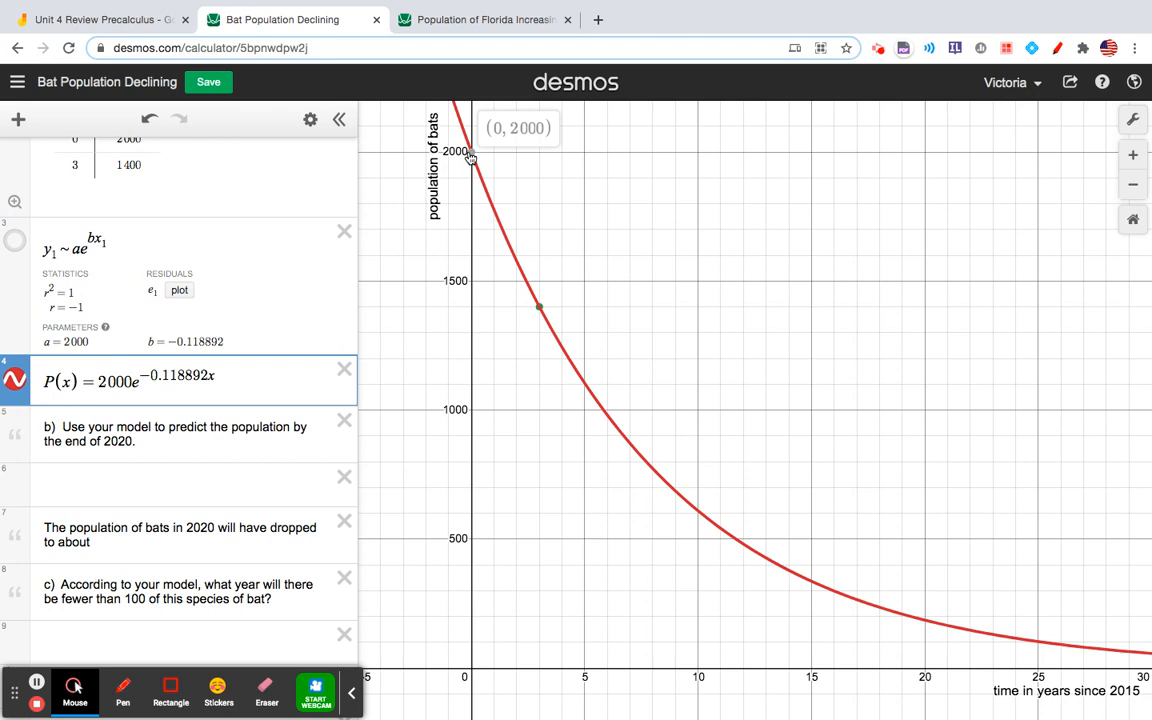
click(470, 158)
scroll(309, 321, up, 2)
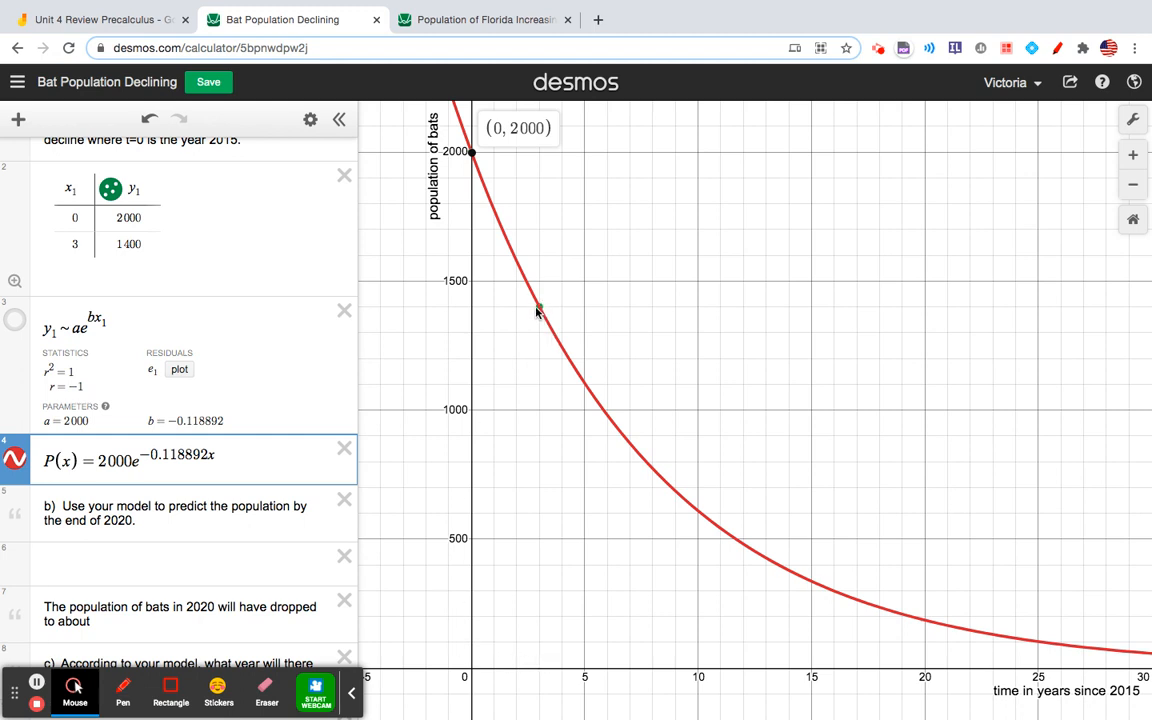
scroll(150, 400, down, 1)
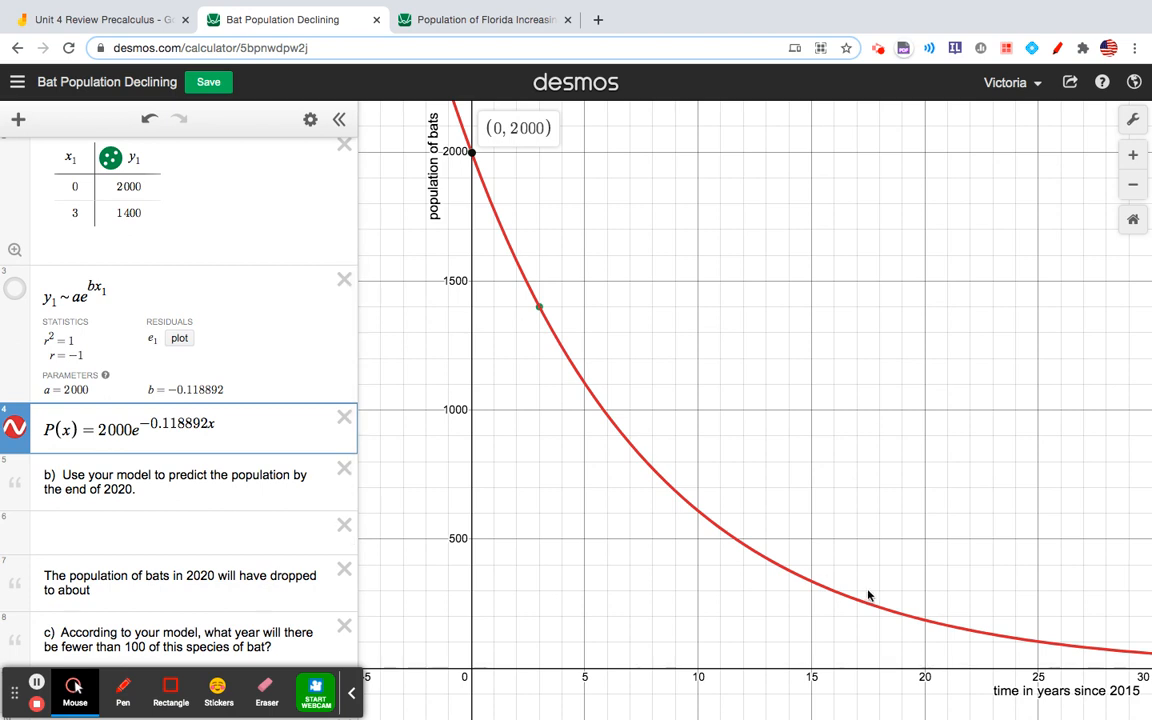
scroll(182, 486, down, 1)
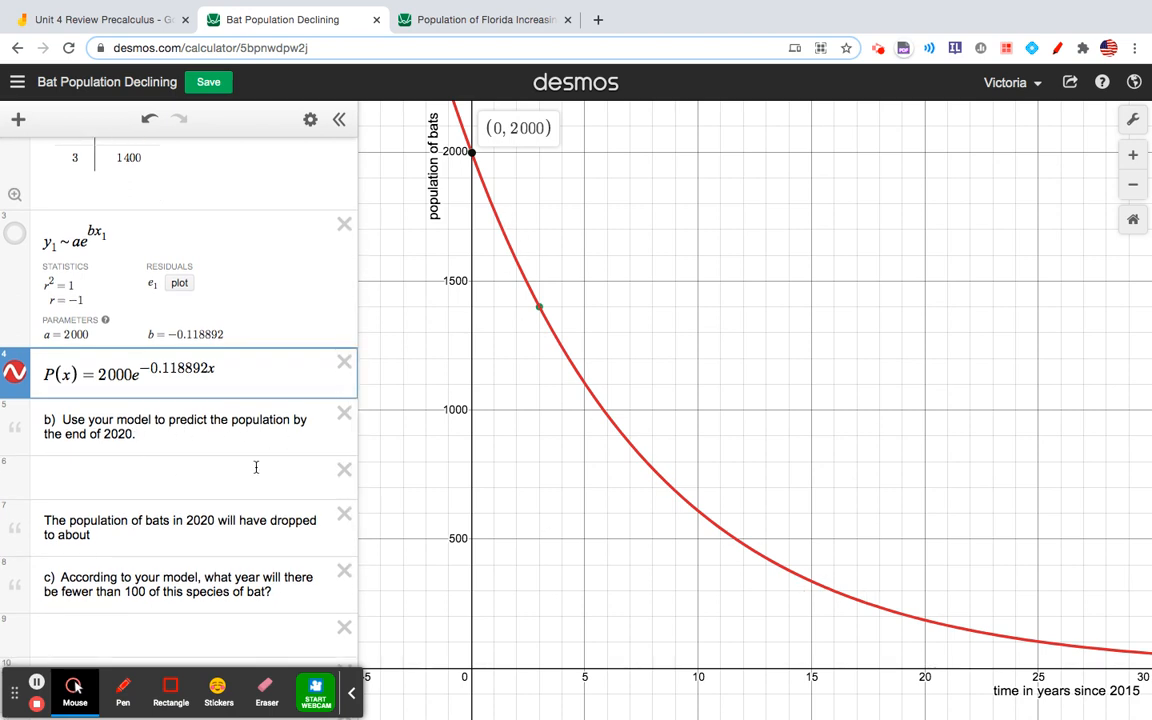
Evaluate P(5) under part b and complete the 2020 population answer note with "1104."
mouse_move(484, 718)
click(92, 468)
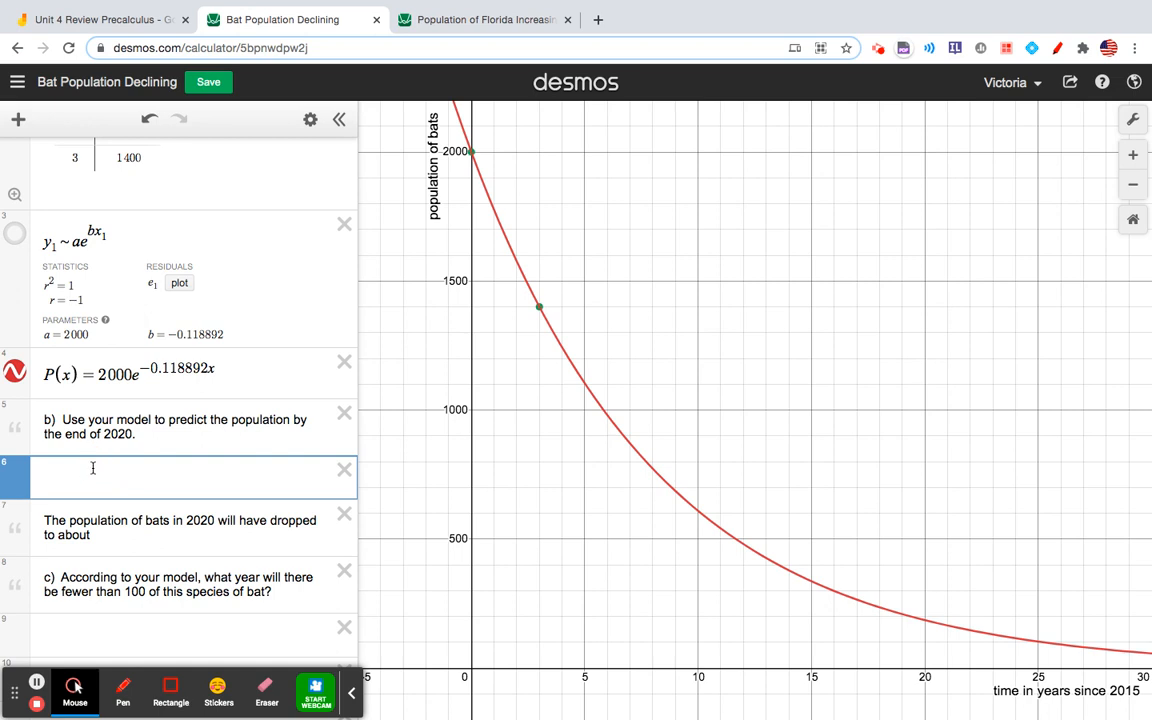
text(P(5))
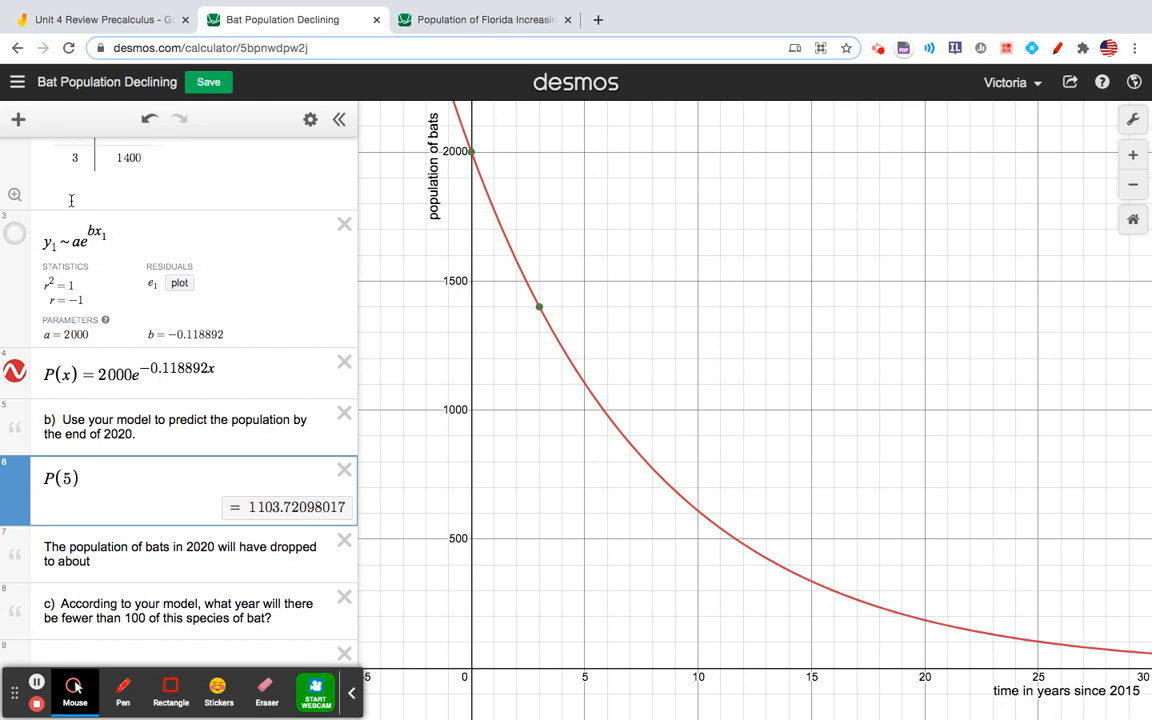
click(88, 561)
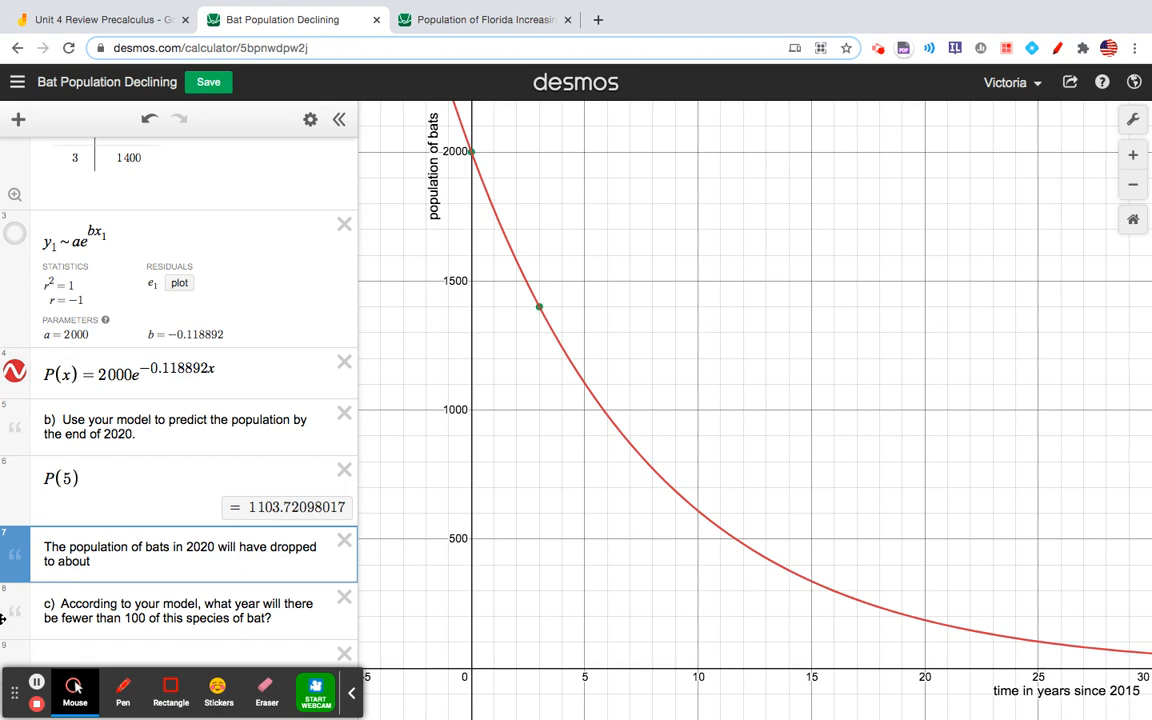
text(1104 .)
Graph the line y = 100 in the empty expression under part c
scroll(10, 590, down, 5)
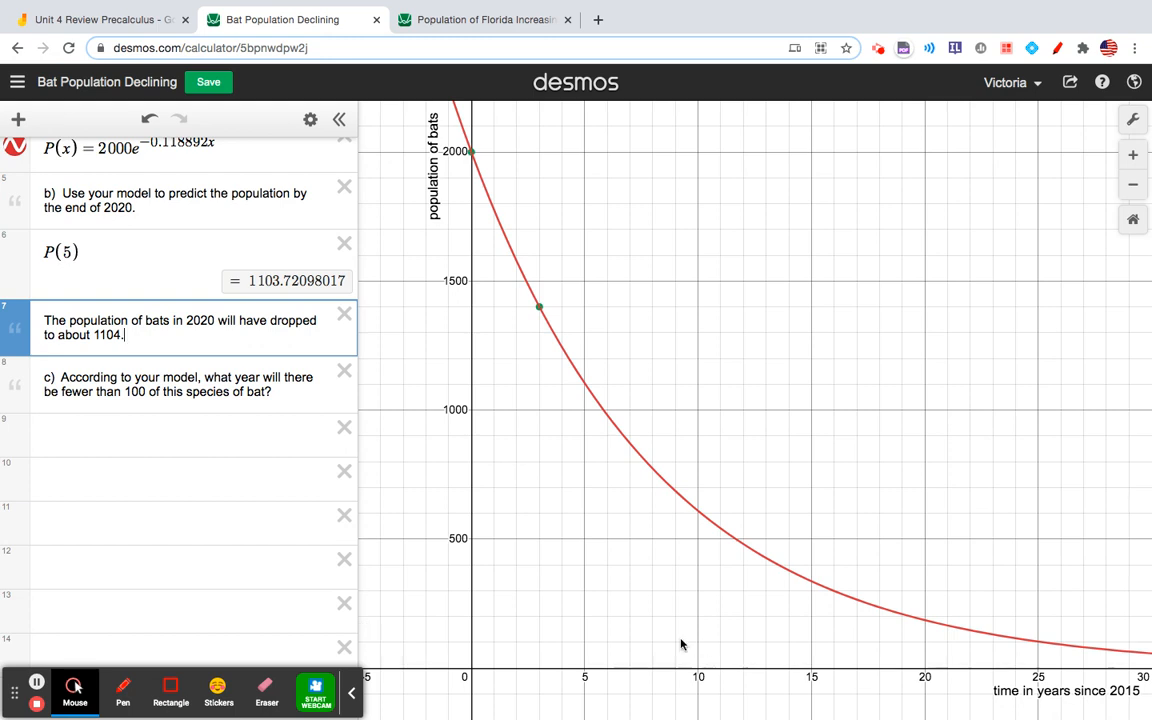
click(117, 431)
text(y )
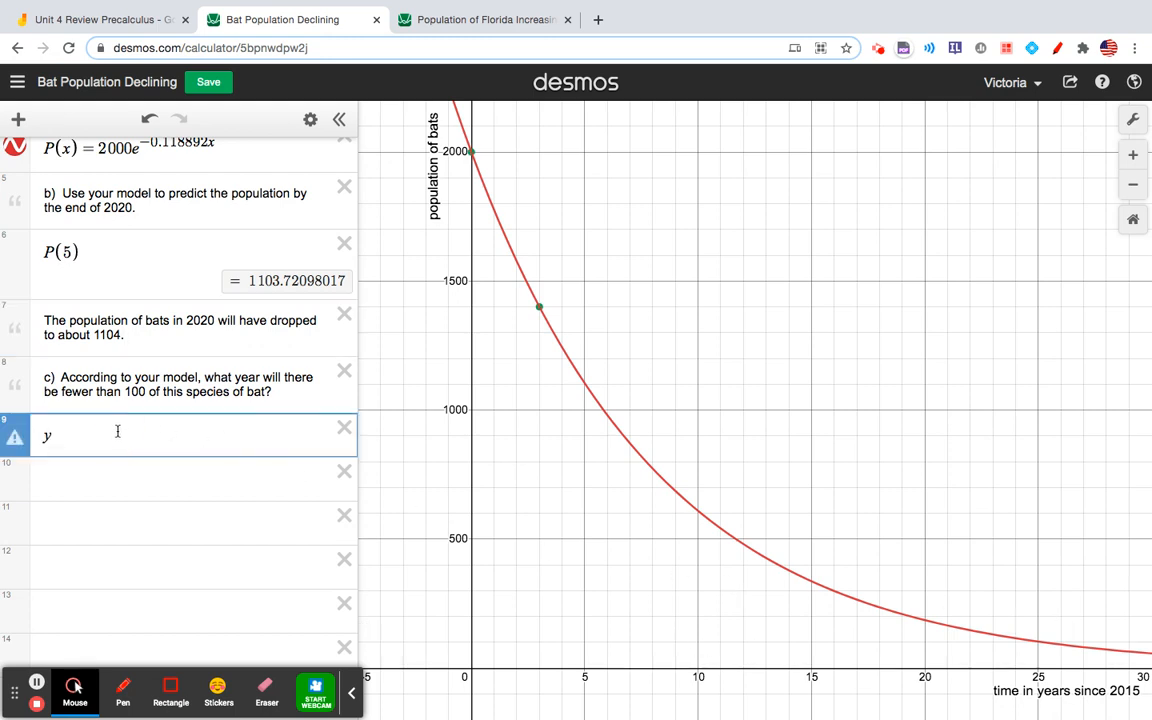
text(= 100)
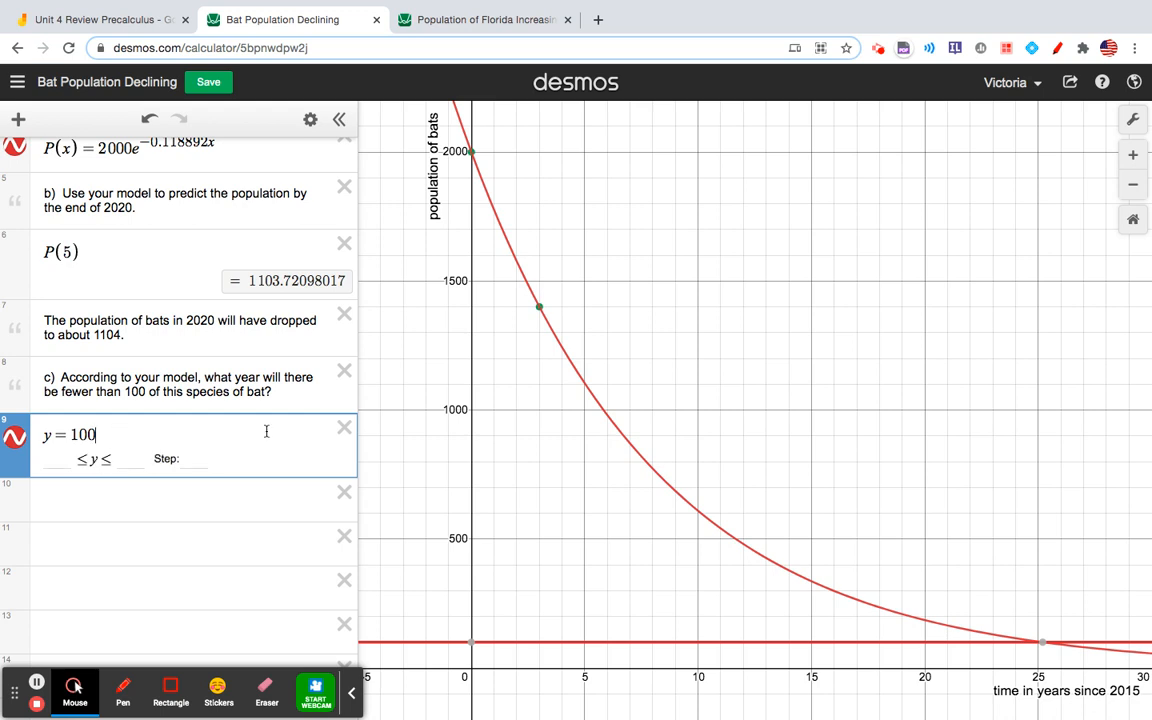
Colour the y = 100 line green and show the coordinates of its intersection with the P(x) curve
click(13, 437)
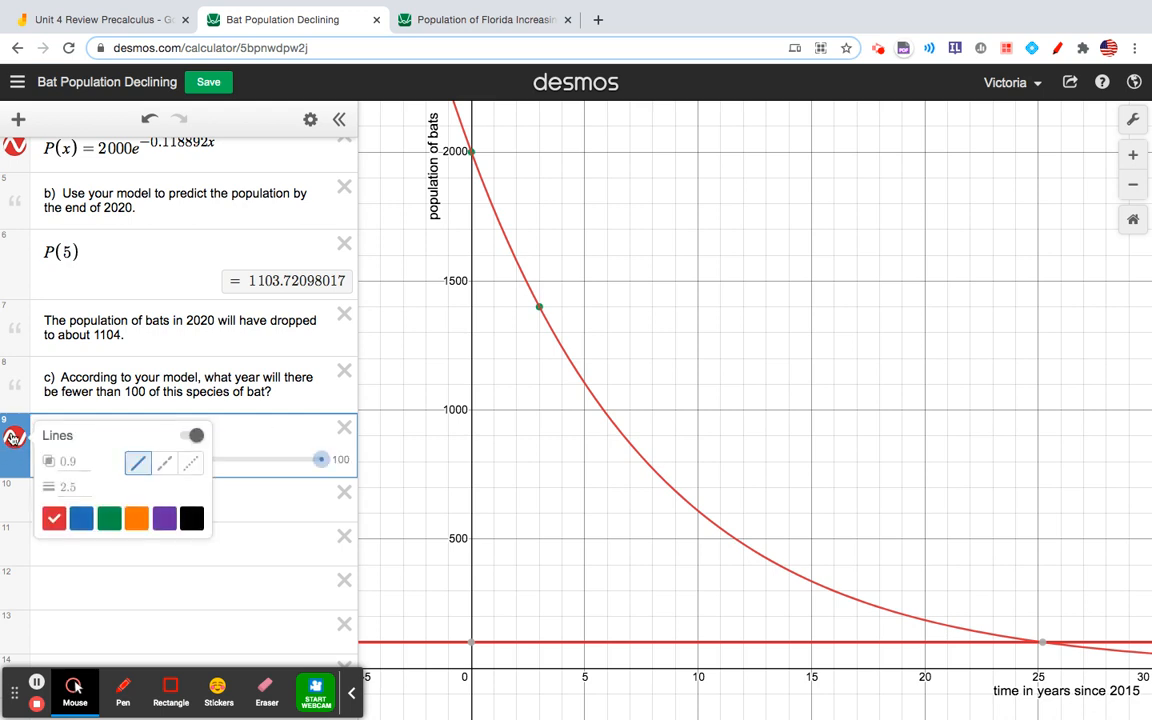
click(109, 518)
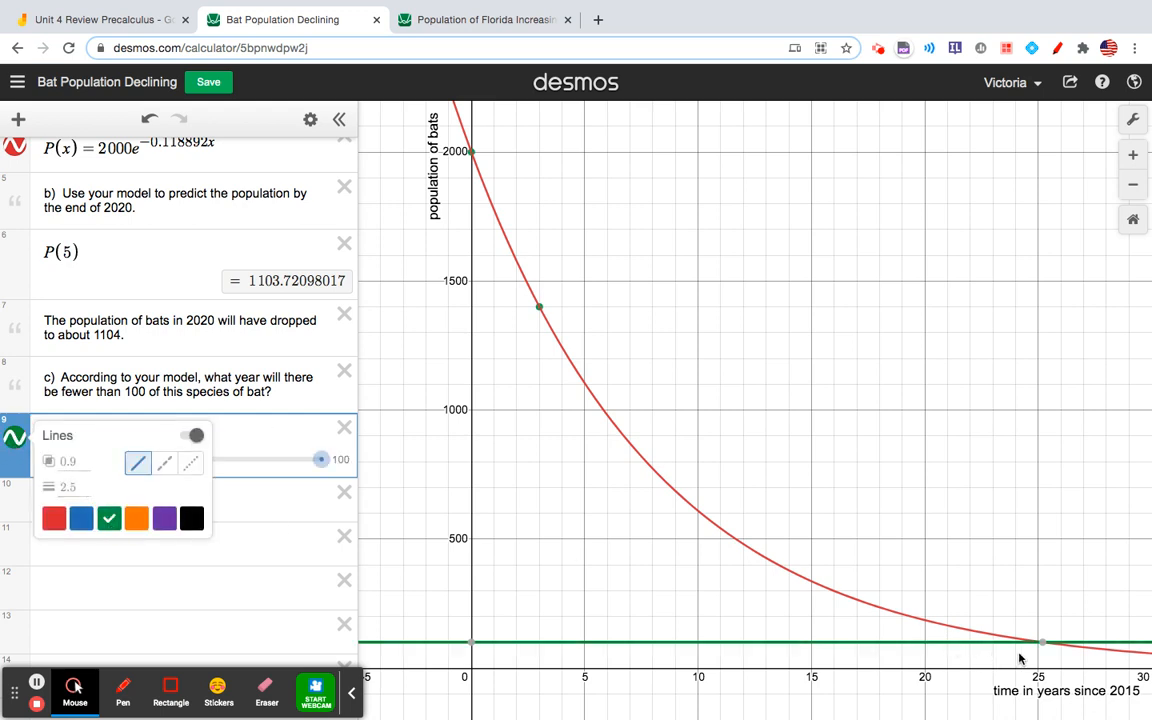
click(1043, 644)
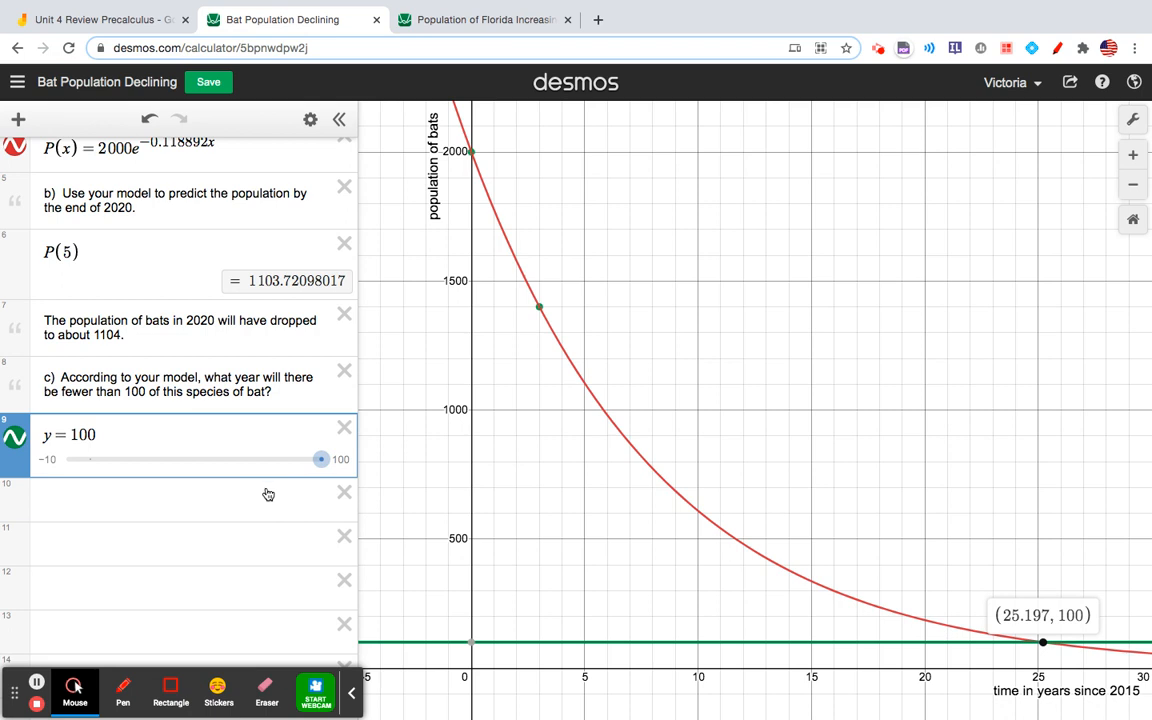
Add a note under y = 100 reading "In 2040, 25 years after 2015, the population of bats will reduce to 100."
click(18, 119)
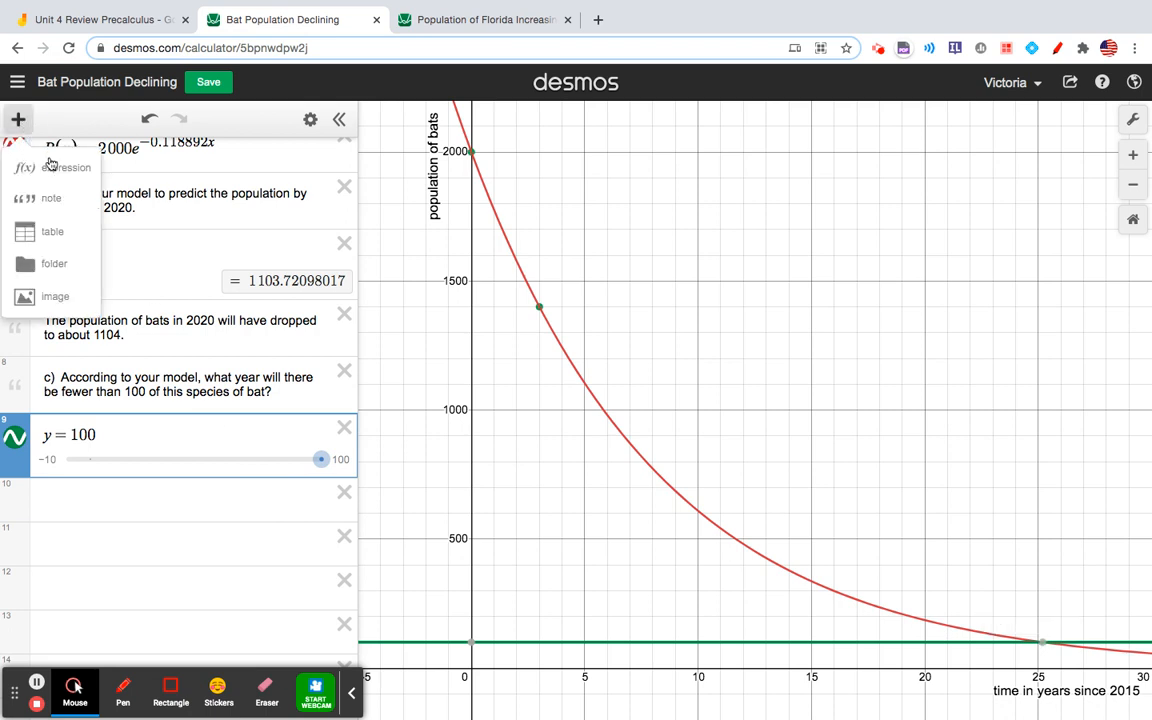
click(56, 198)
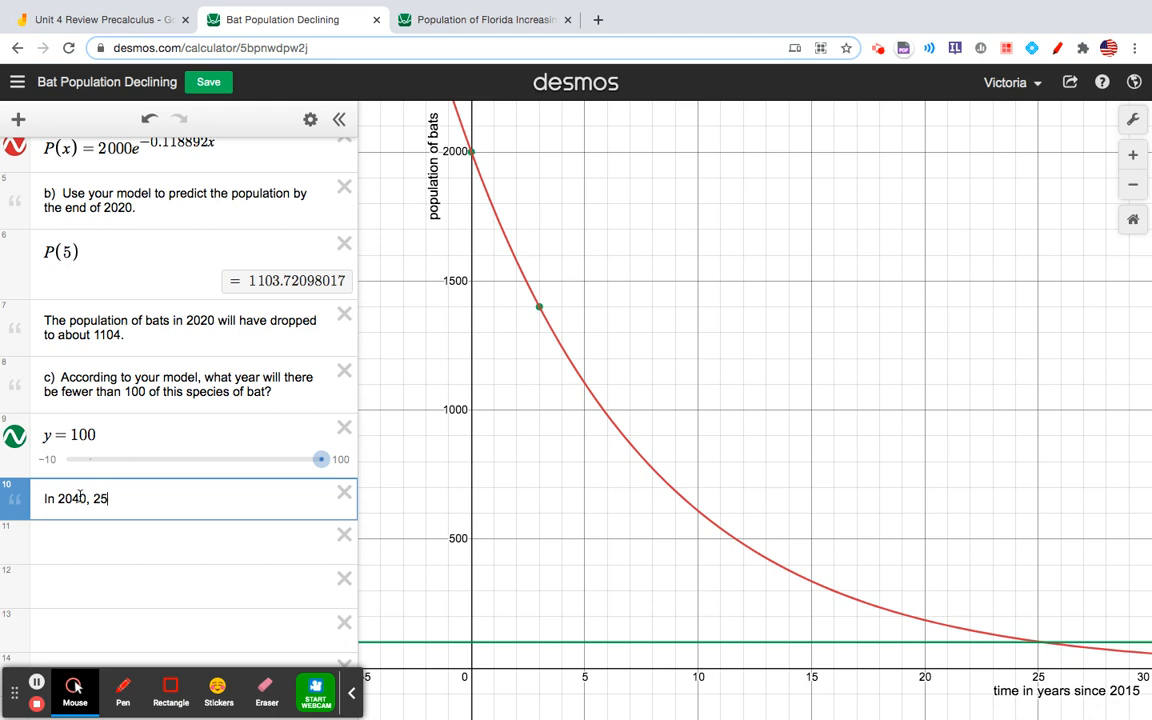
click(1038, 644)
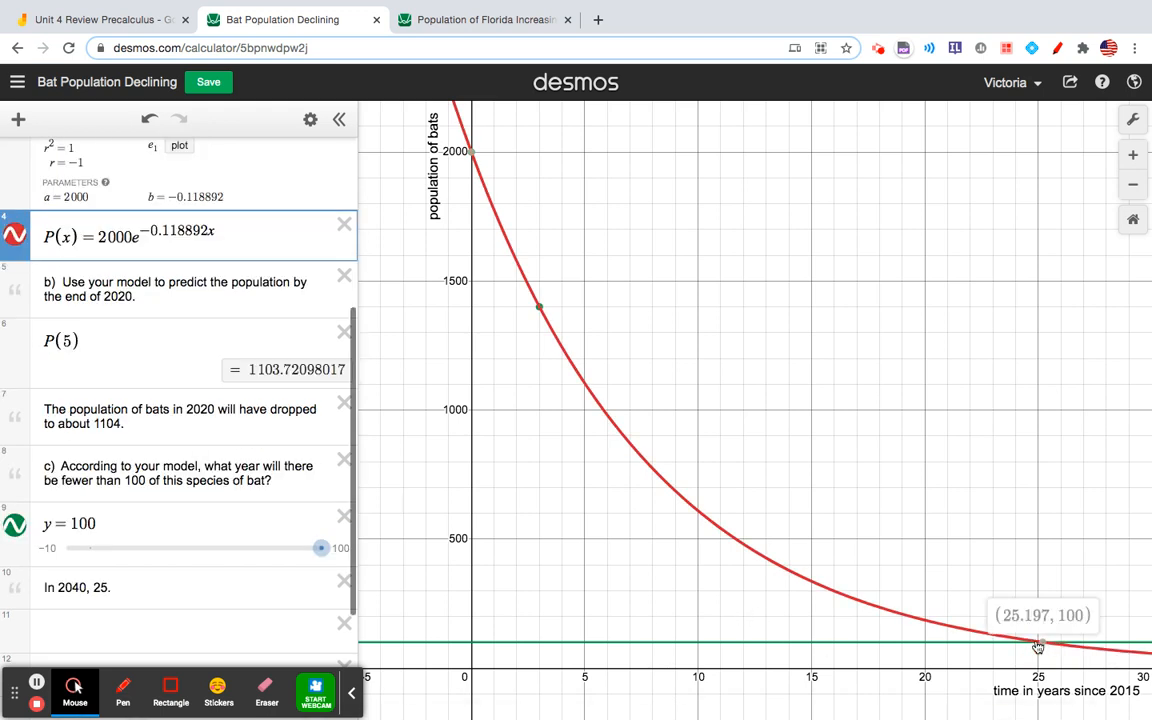
click(114, 590)
key(BackSpace)
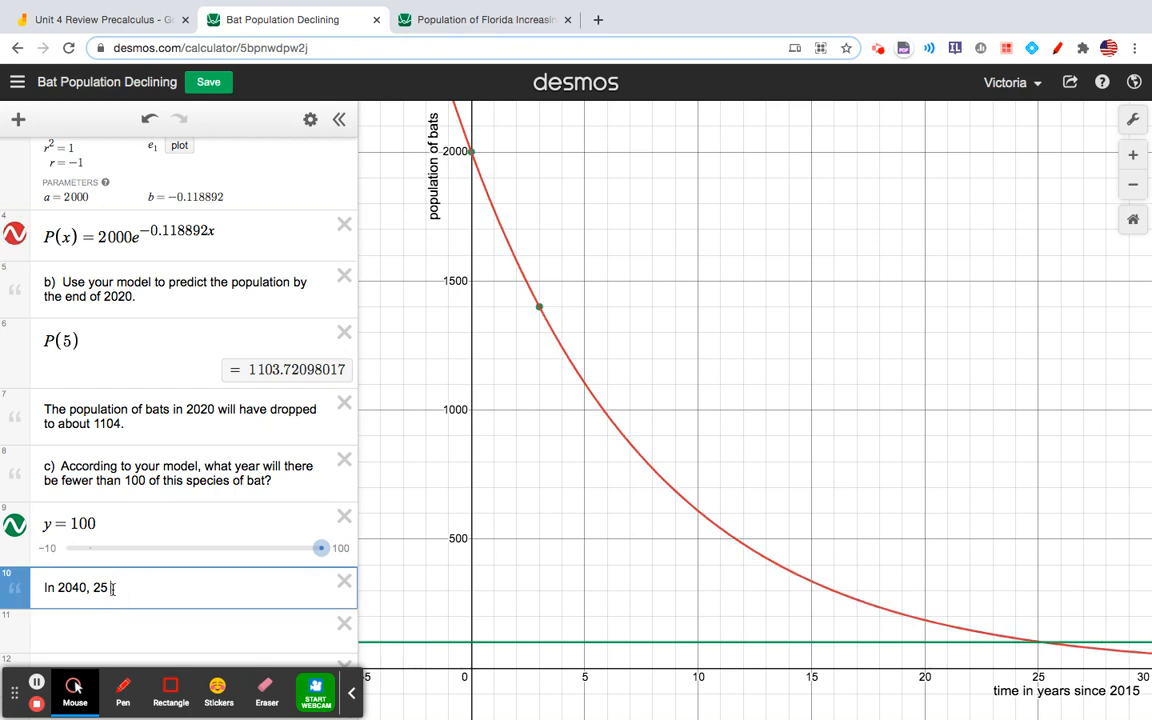
text(years after 2015,)
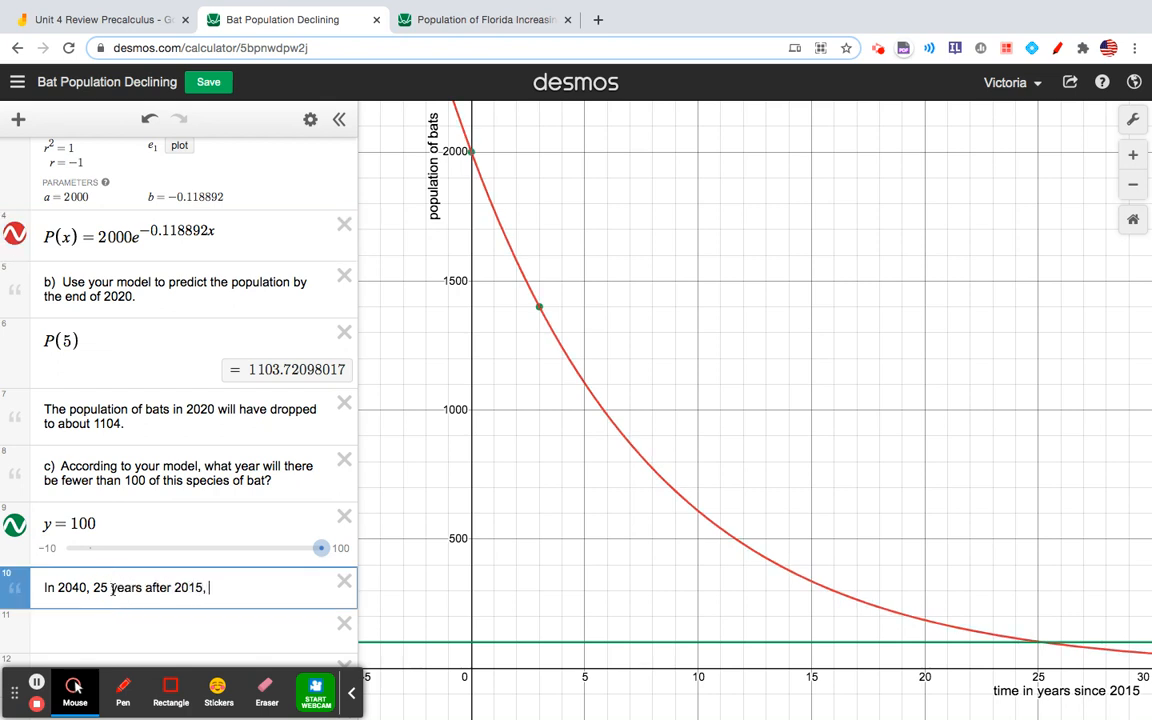
text( the population of )
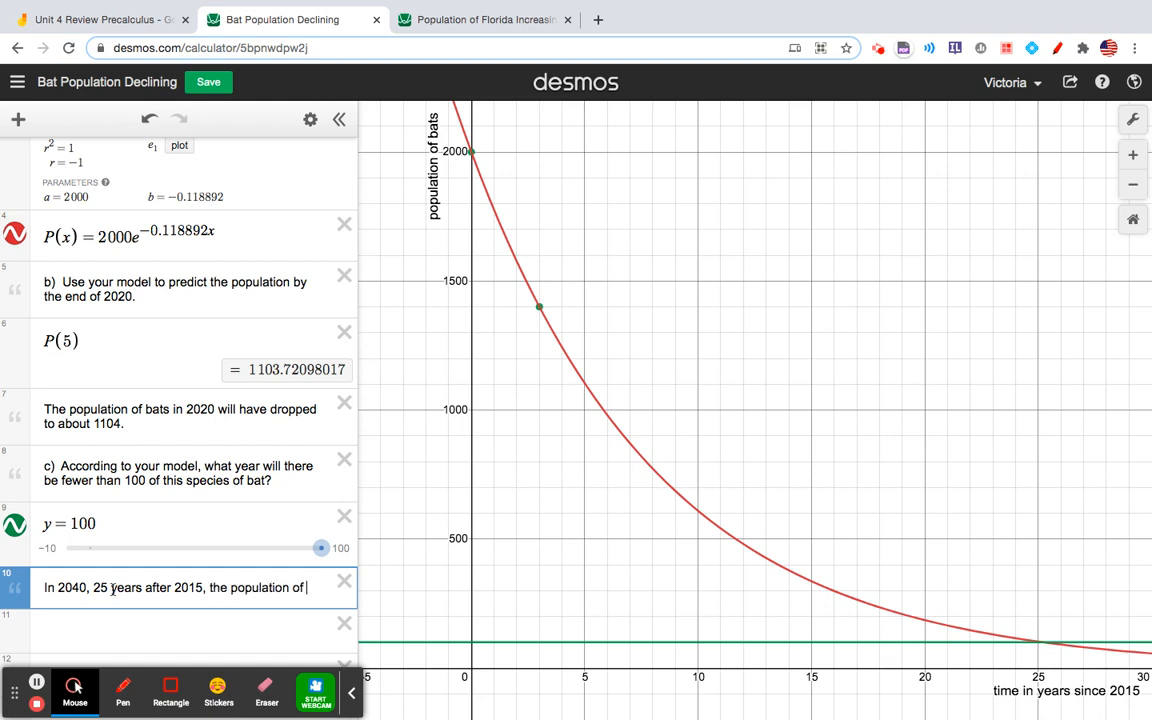
text(bats wil re)
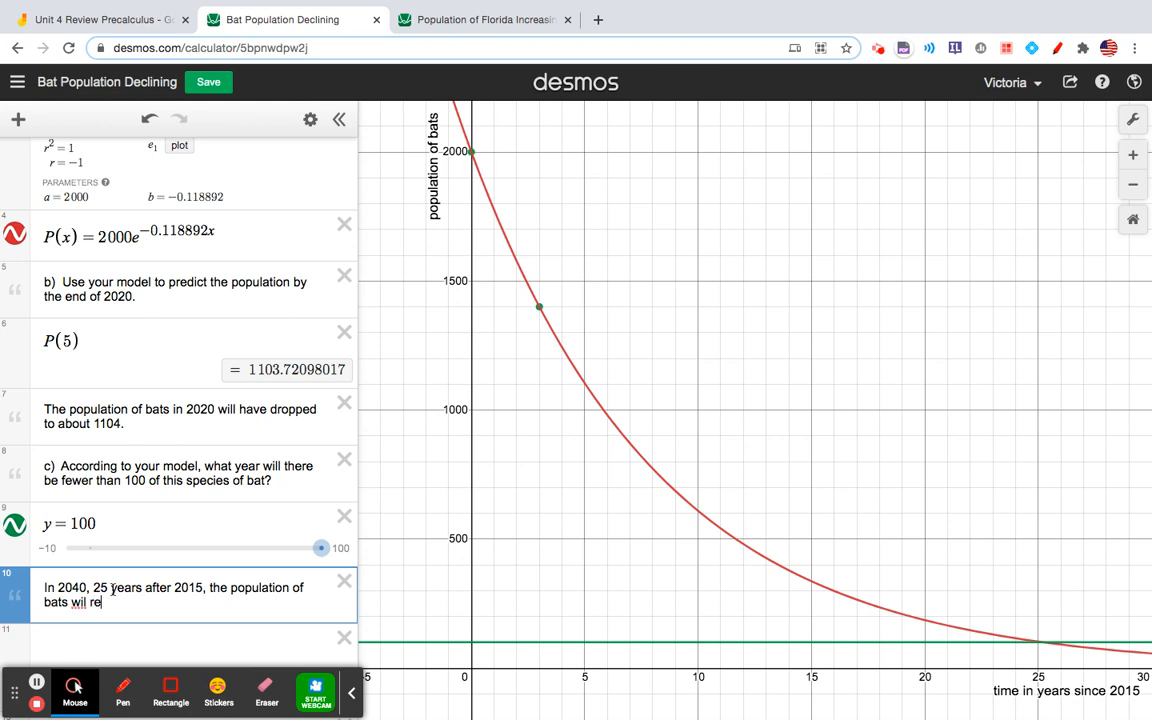
key(BackSpace)
key(BackSpace)
key(BackSpace)
text(l reduce to 100.)
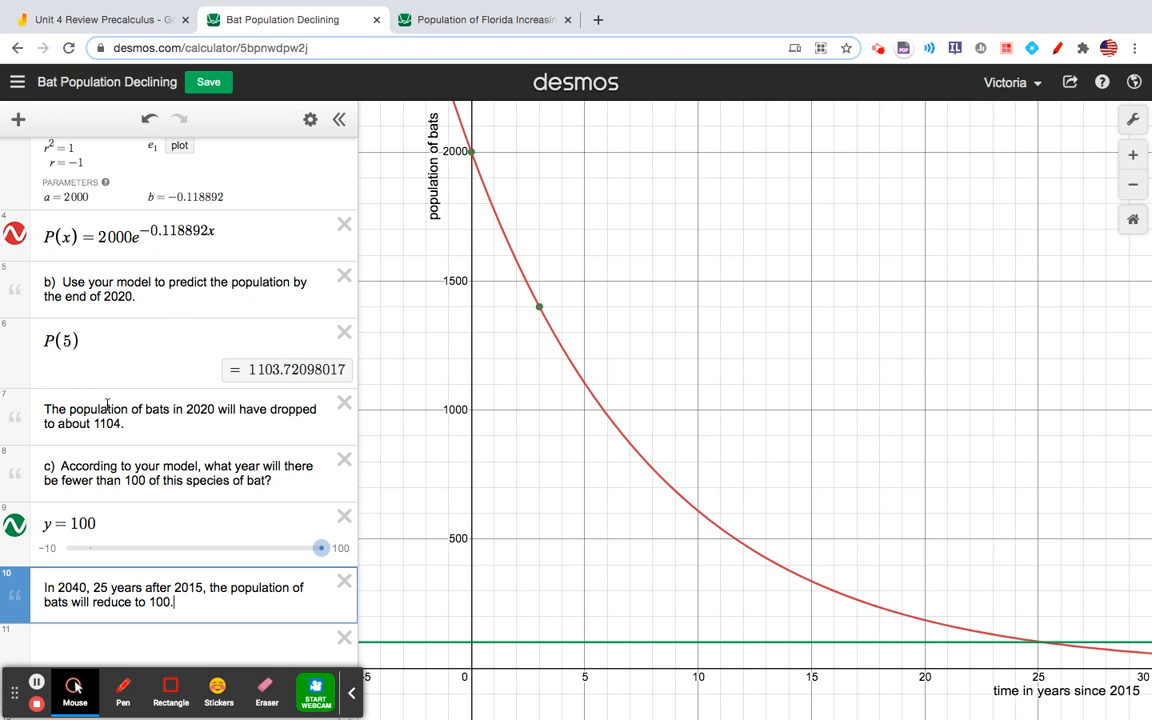
Show the coordinates of the intersection between the y = 100 line and the P(x) curve again to check the answer
scroll(107, 405, down, 2)
scroll(107, 405, down, 3)
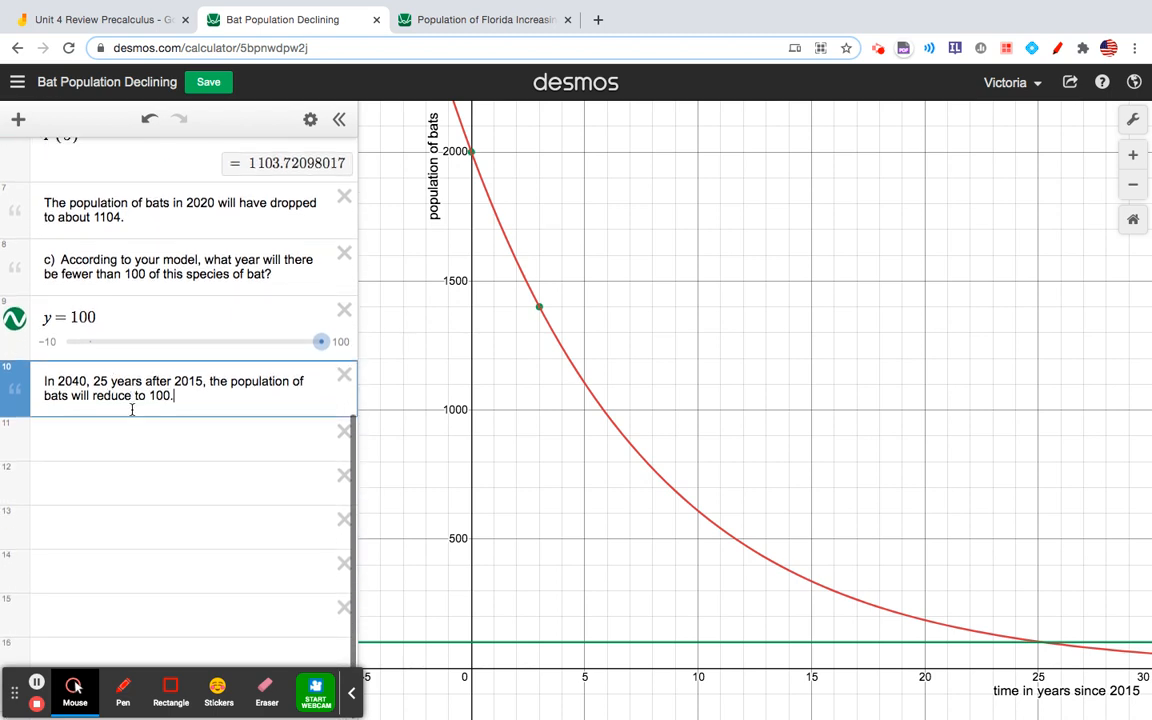
click(1039, 644)
click(1041, 643)
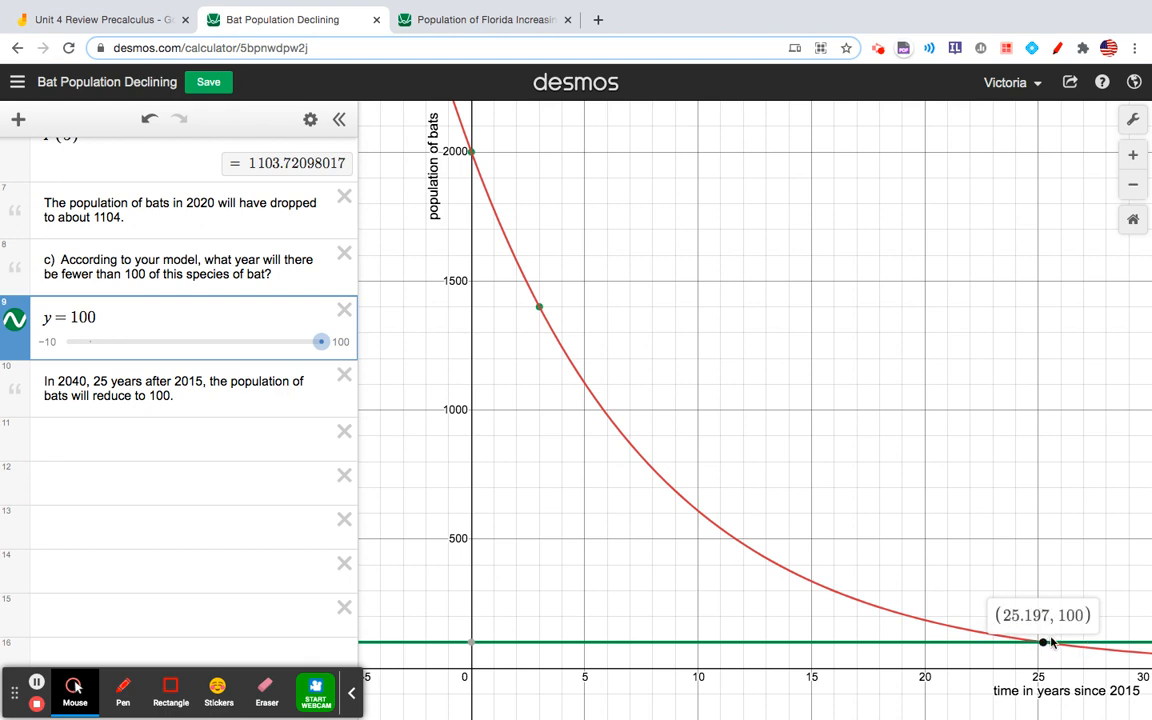
Copy the P(x) model into the empty expression below the 2040 note and replace P(x) with 100, giving 100 = 2000e^(-0.118892x)
click(118, 440)
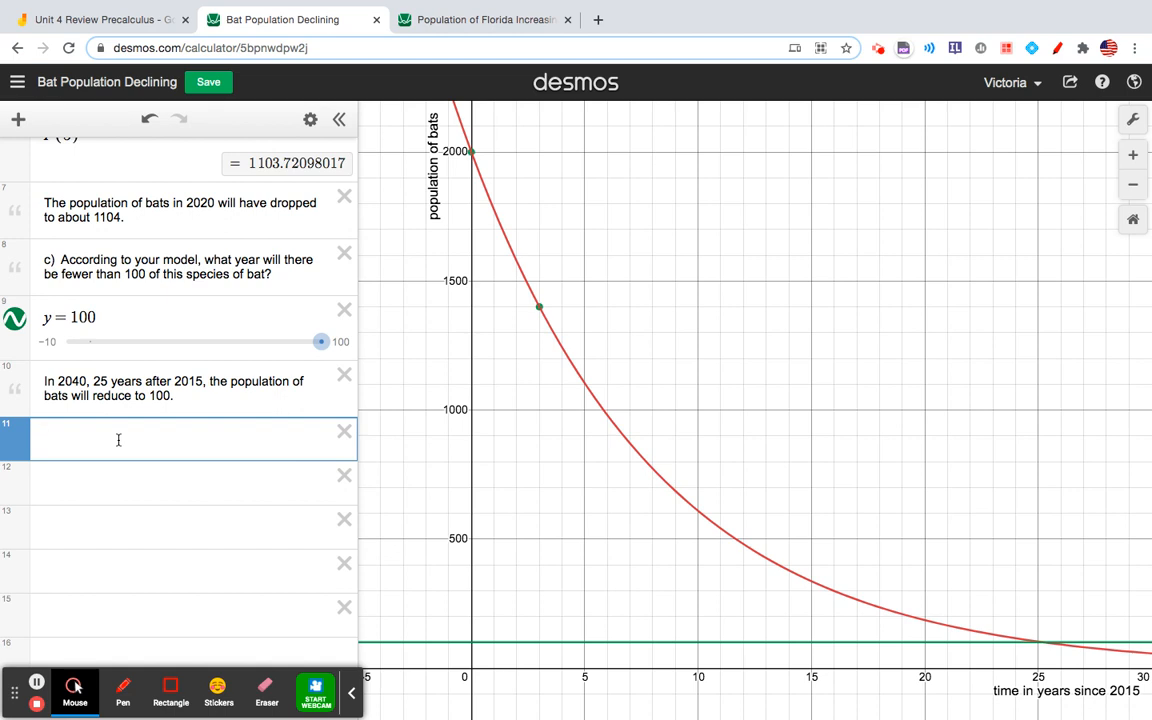
scroll(118, 440, up, 5)
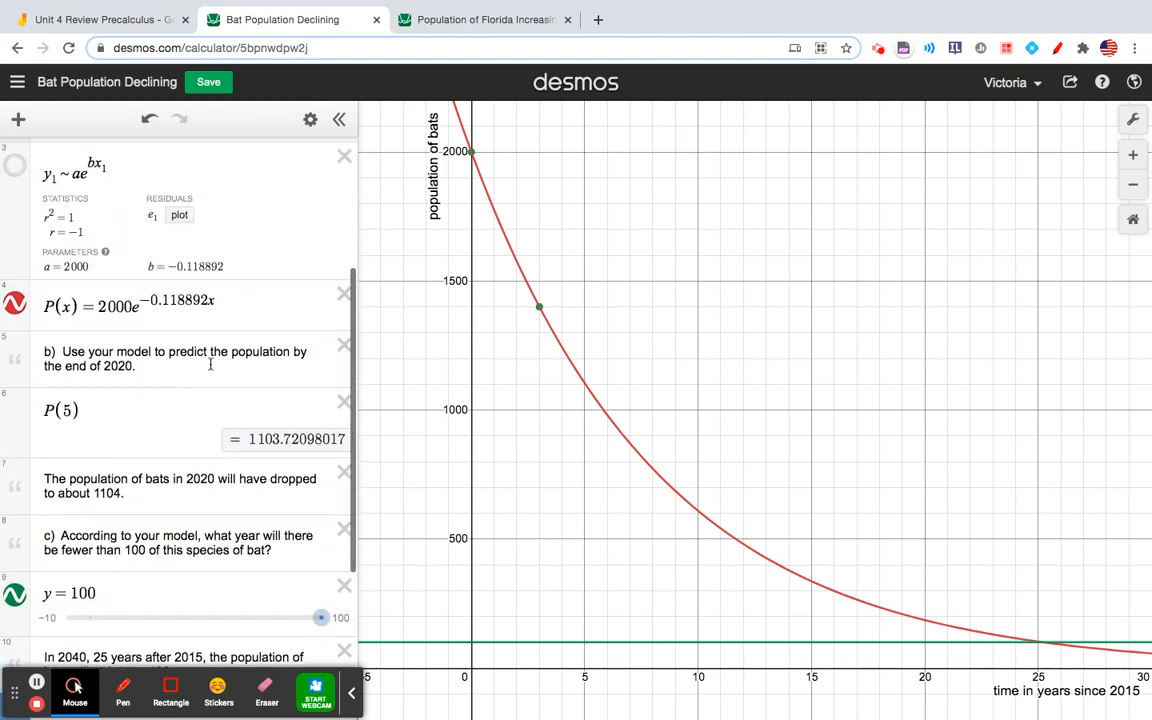
drag(232, 305, 48, 306)
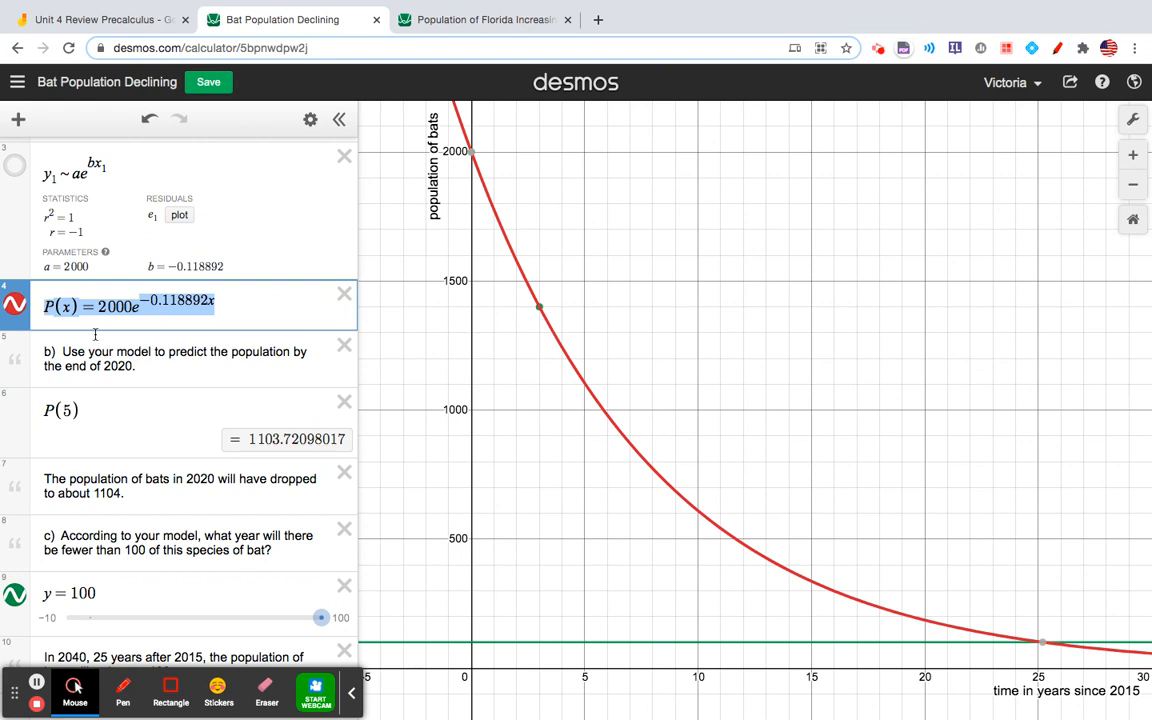
scroll(90, 320, down, 5)
click(87, 436)
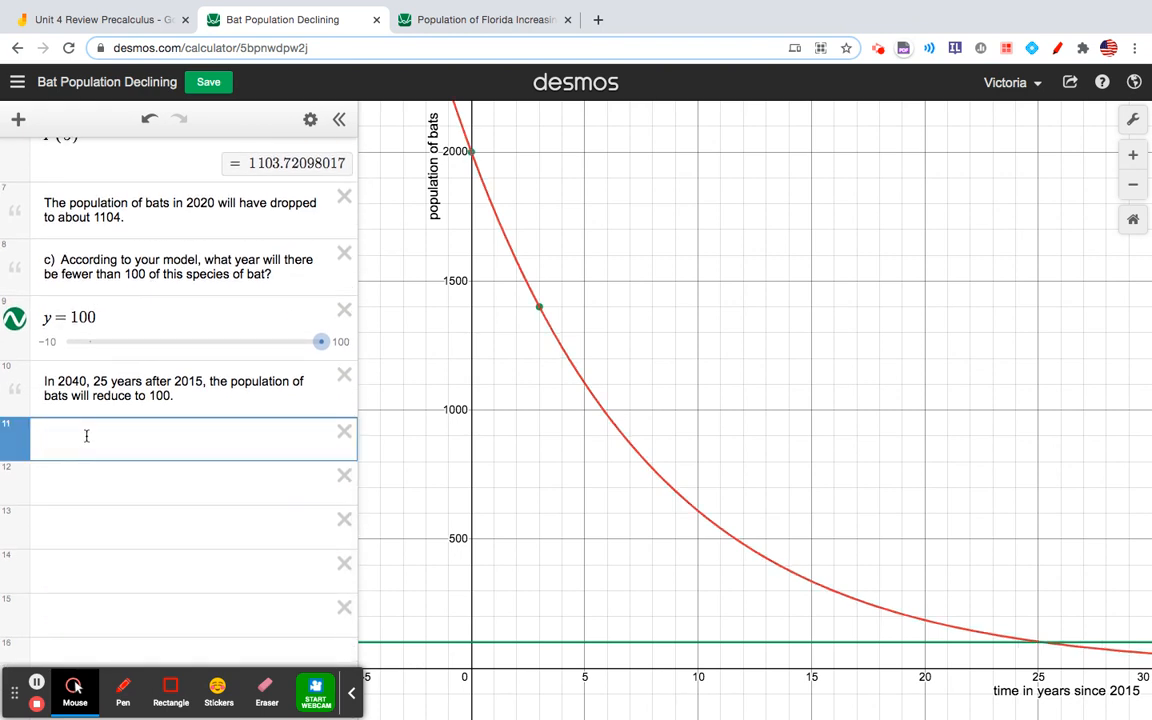
text(P(x)=2000e^-0.118892x)
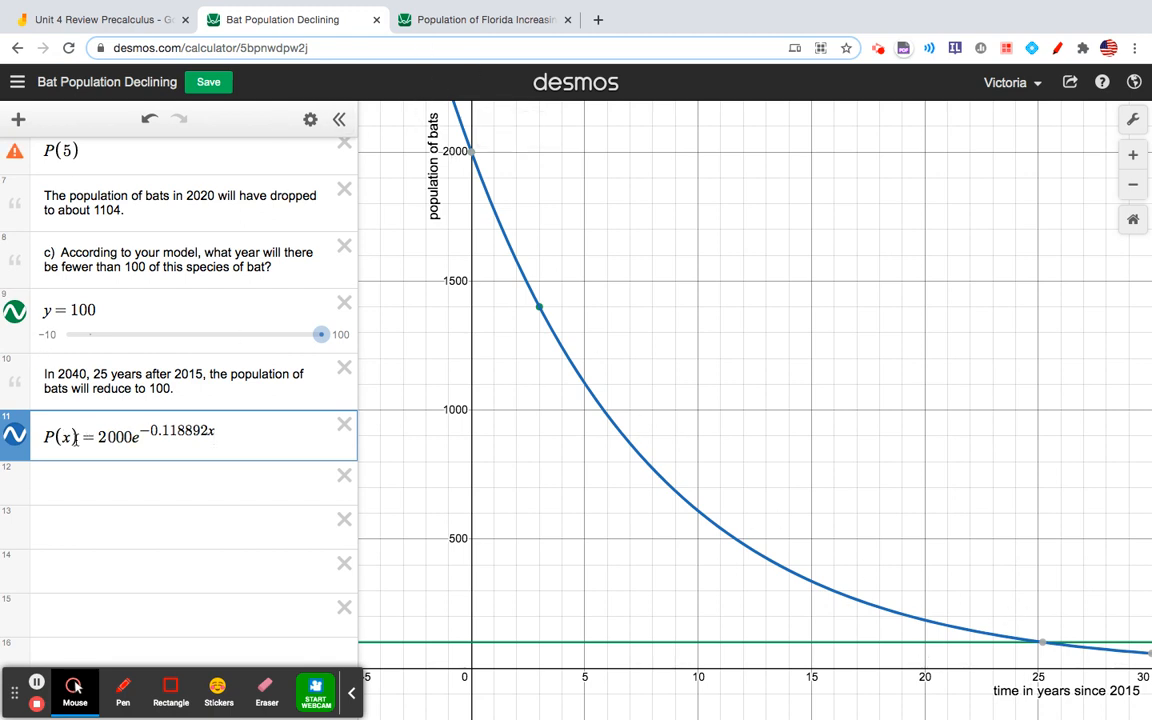
drag(74, 440, 42, 437)
text(100)
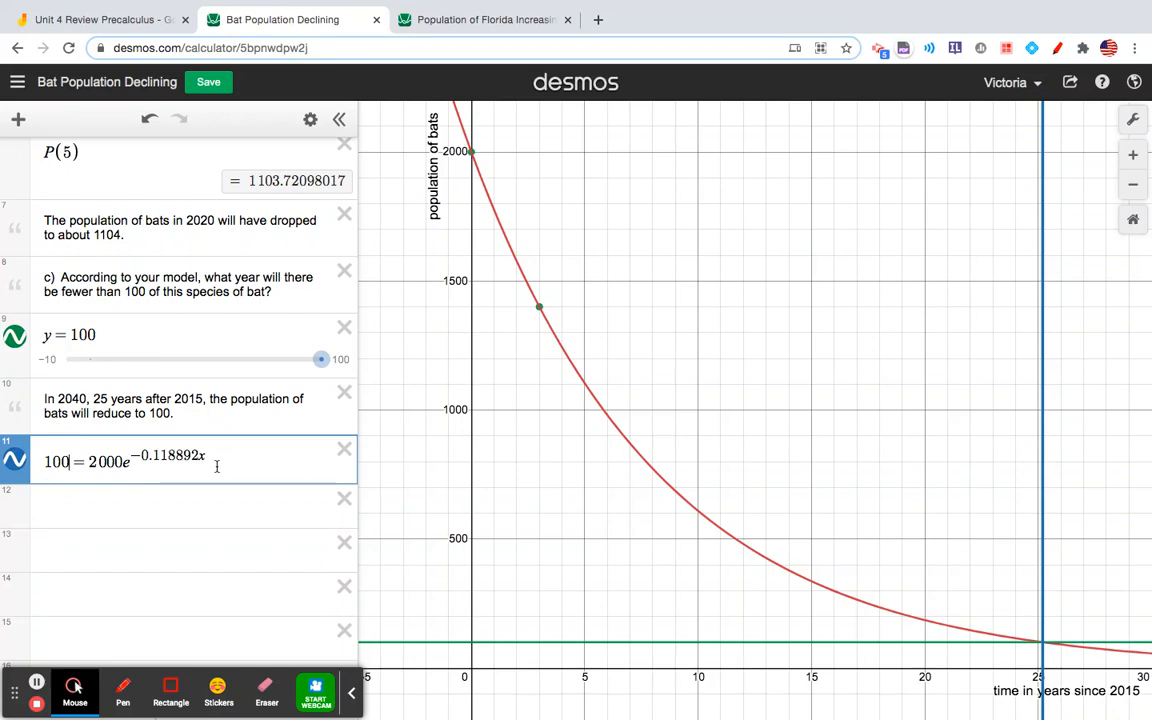
Duplicate the equation 100 = 2000e^(-0.118892x) into the empty expression directly below it
drag(215, 460, 38, 470)
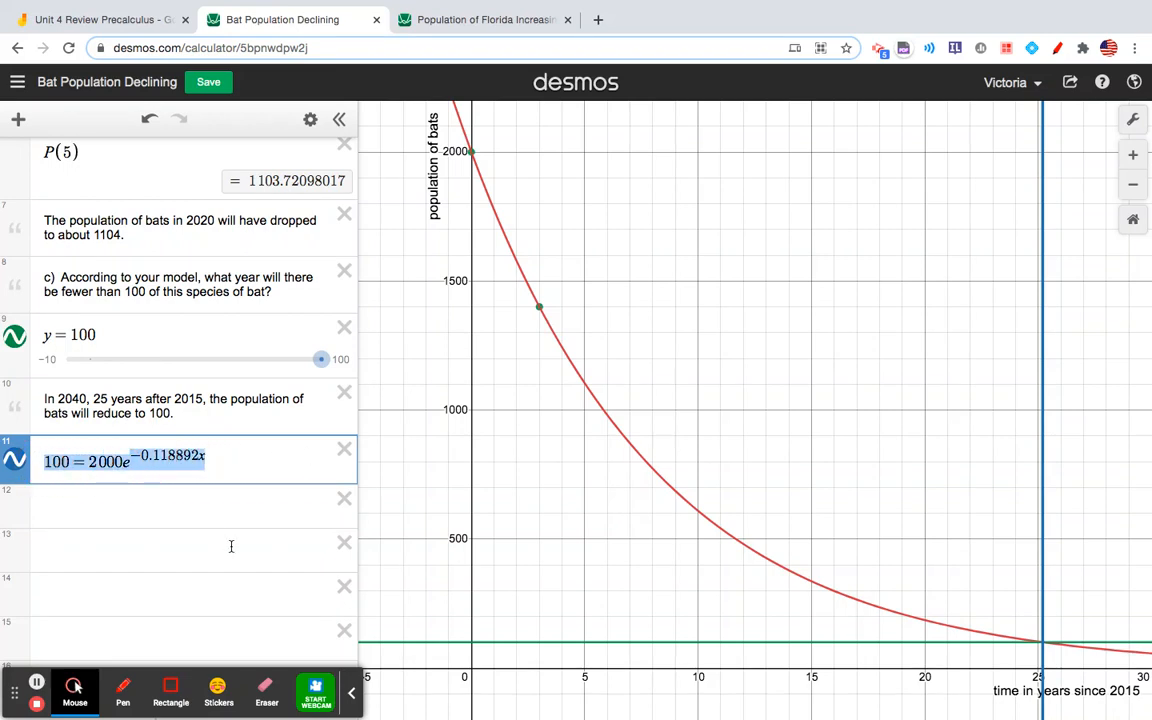
click(116, 499)
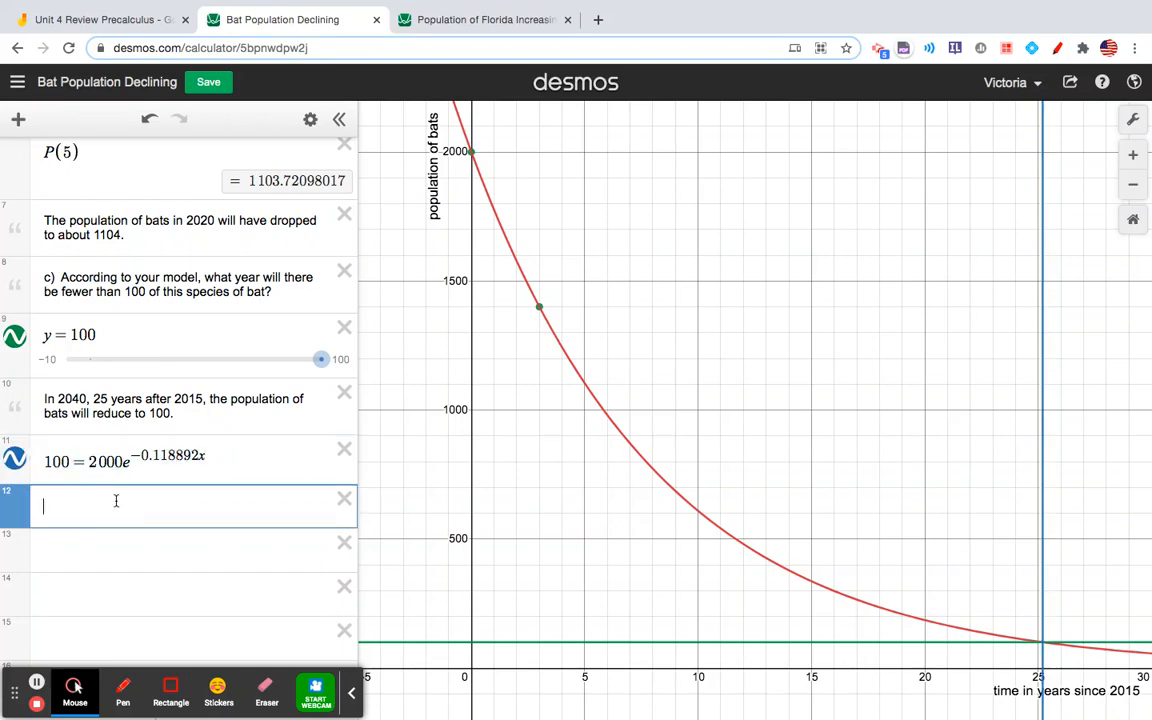
text(100=2000e^{-0.118892x})
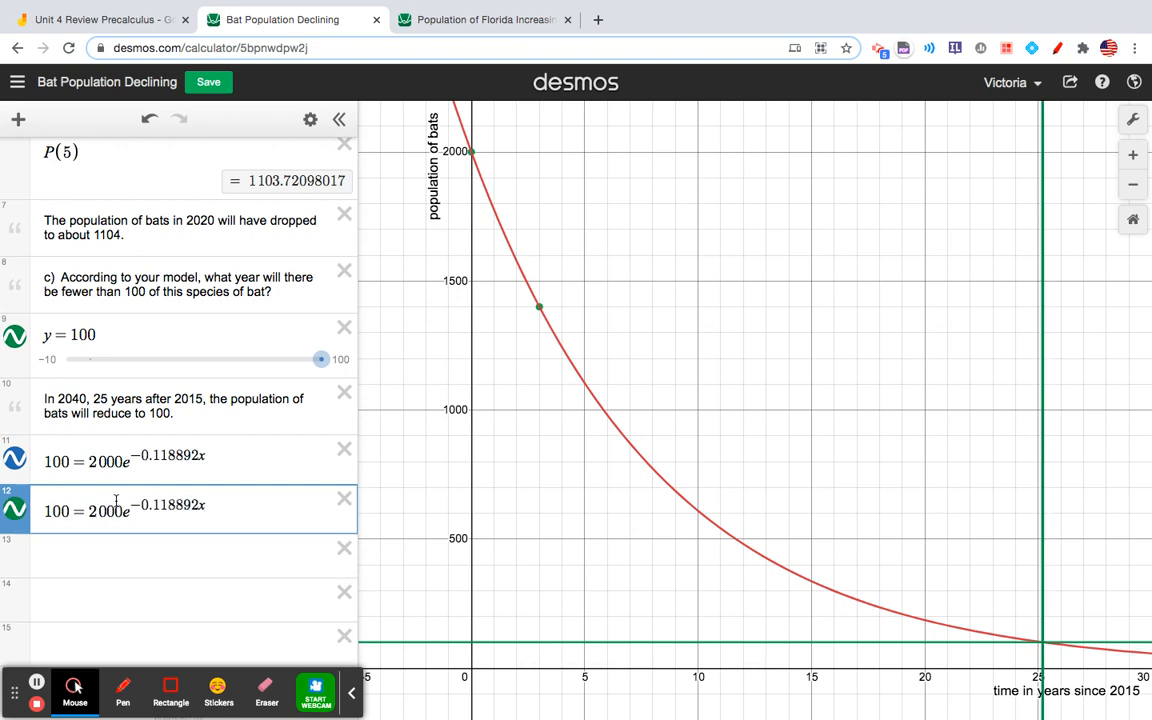
Replace the first of the two identical equations with the original model P(x) = 2000e^(-0.118892x)
scroll(180, 350, up, 3)
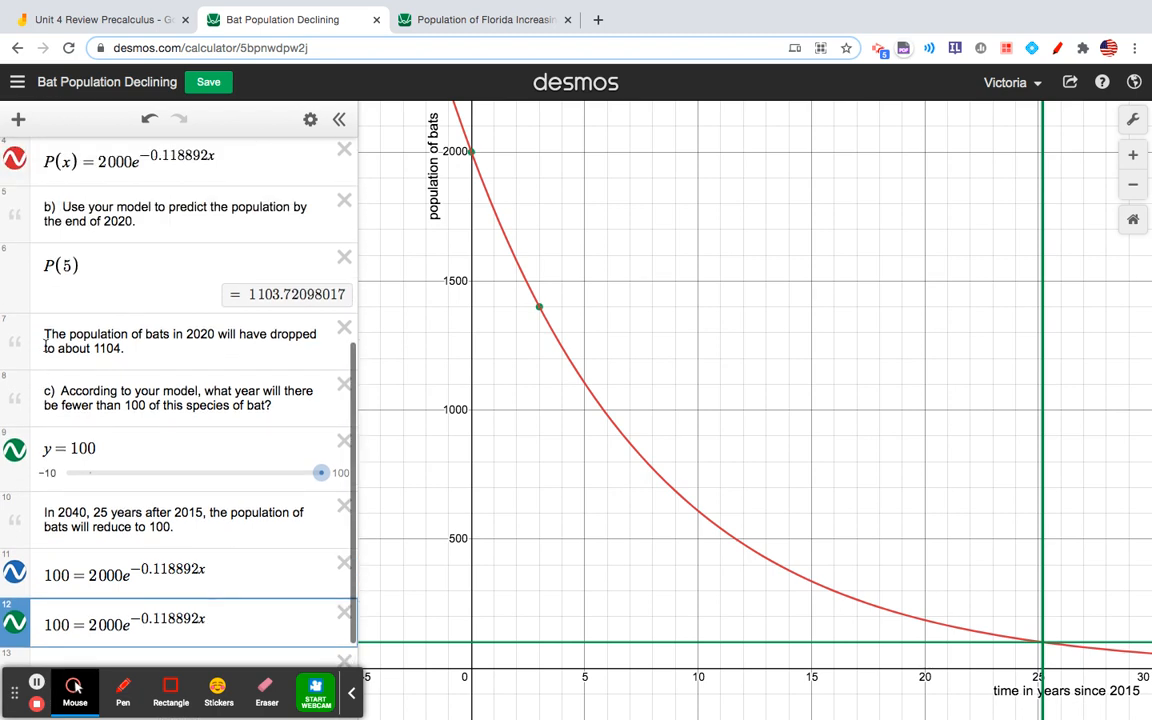
drag(228, 184, 69, 193)
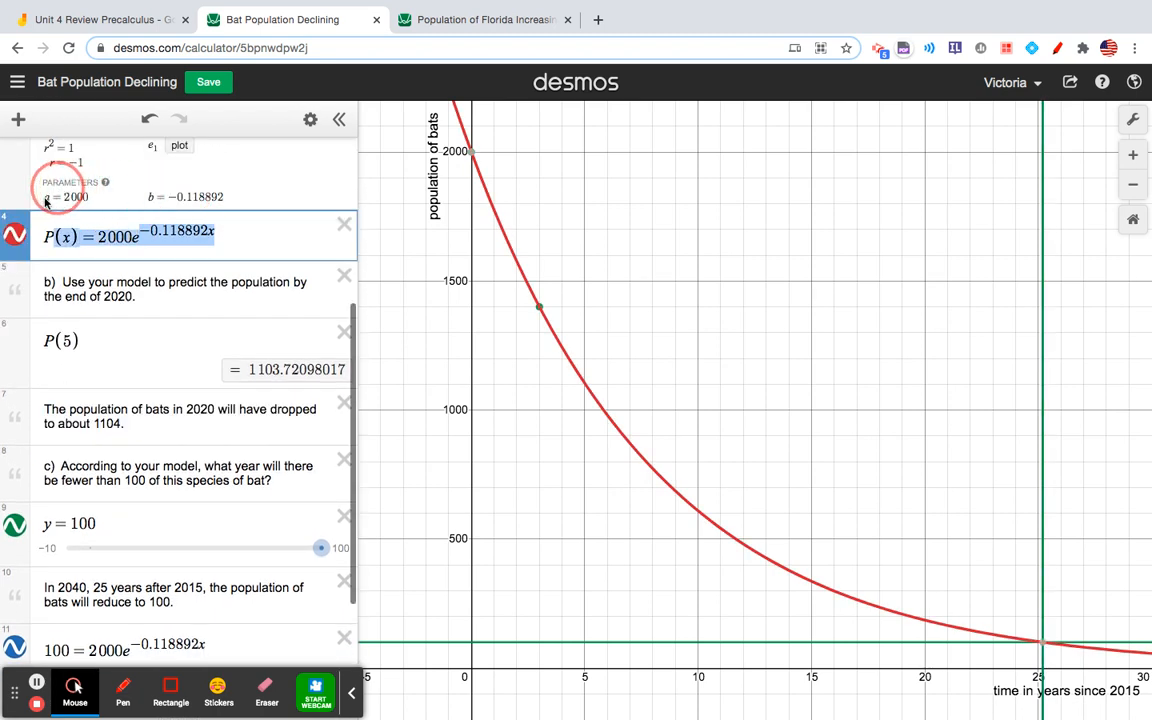
scroll(183, 332, down, 5)
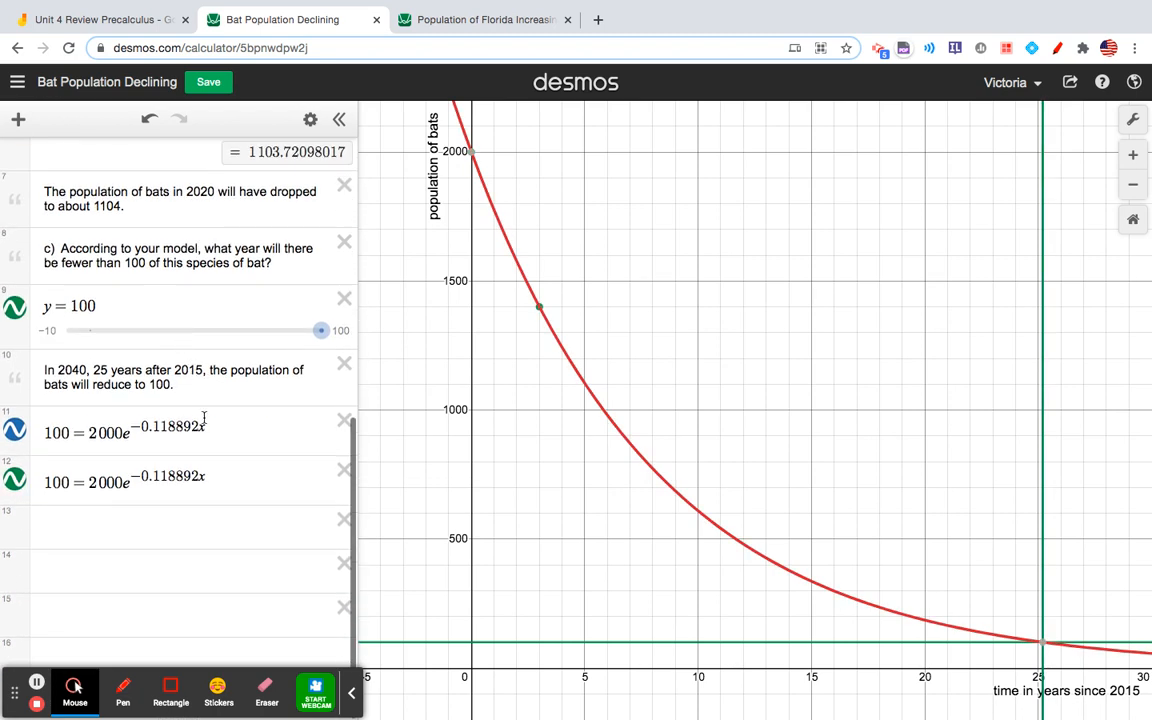
drag(278, 424, 8, 444)
text(P(x)=2000e^-0.118892x)
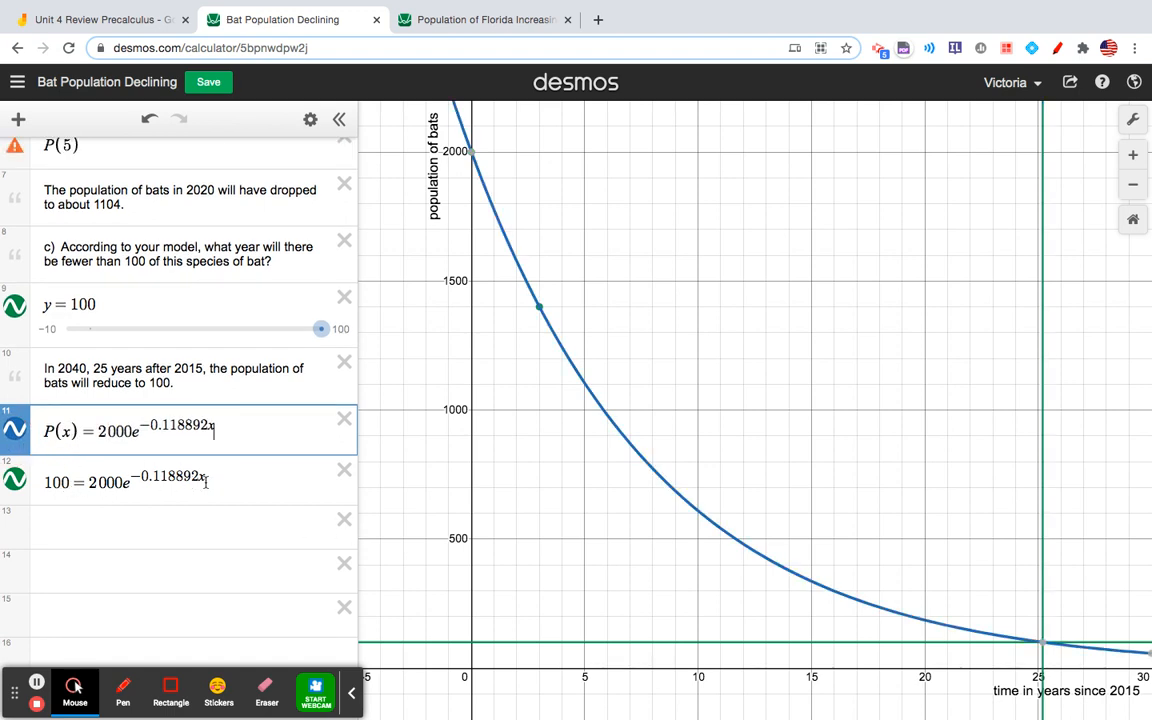
Copy 100 = 2000e^(-0.118892x) into the next expression and divide both sides by 2000, giving 100/2000 = e^(-0.118892x)
drag(206, 480, 45, 484)
key(ctrl+c)
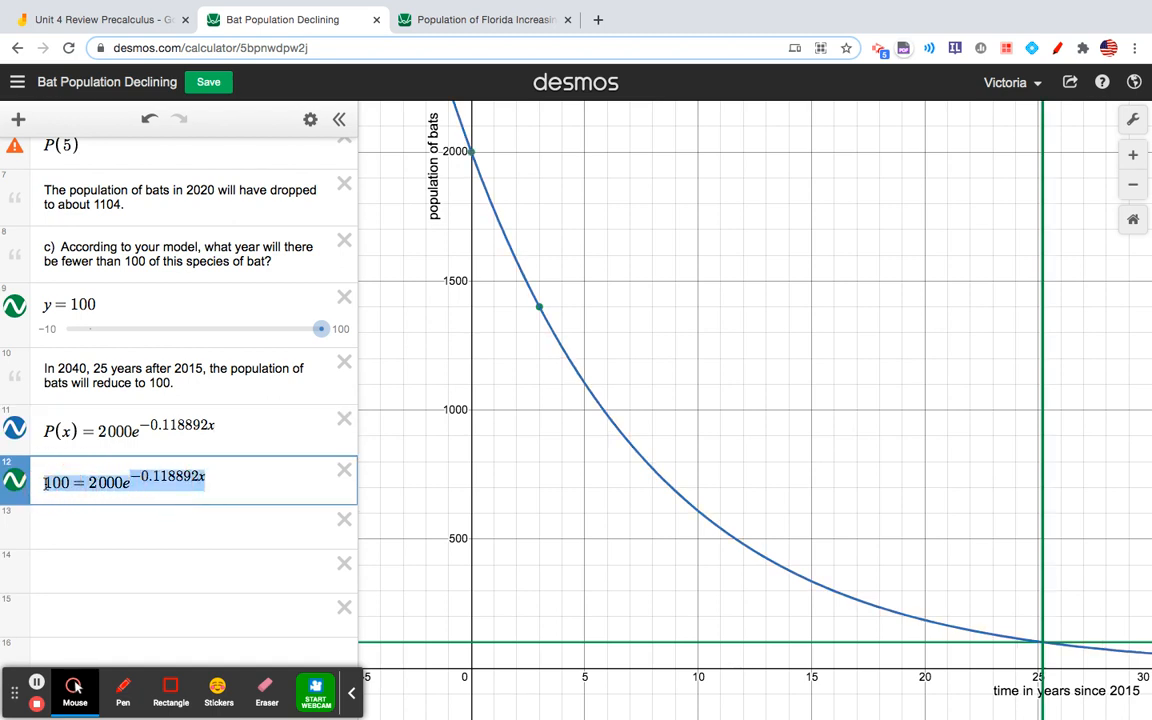
click(72, 517)
key(ctrl+v)
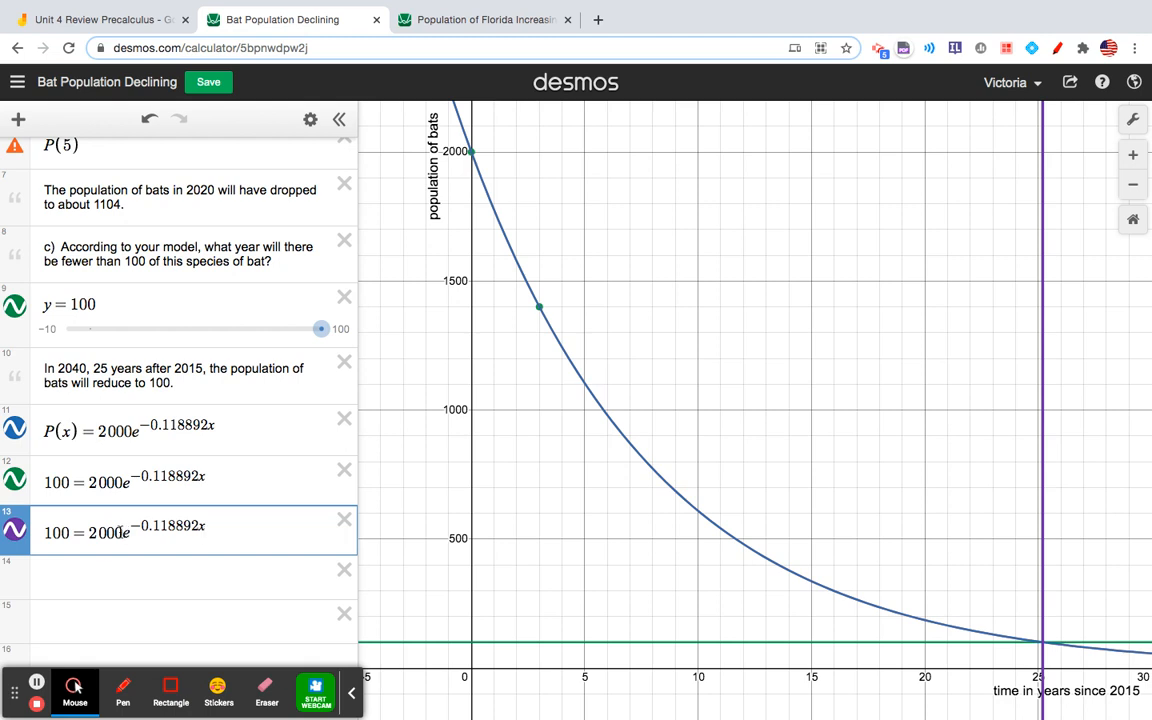
double_click(100, 532)
key(BackSpace)
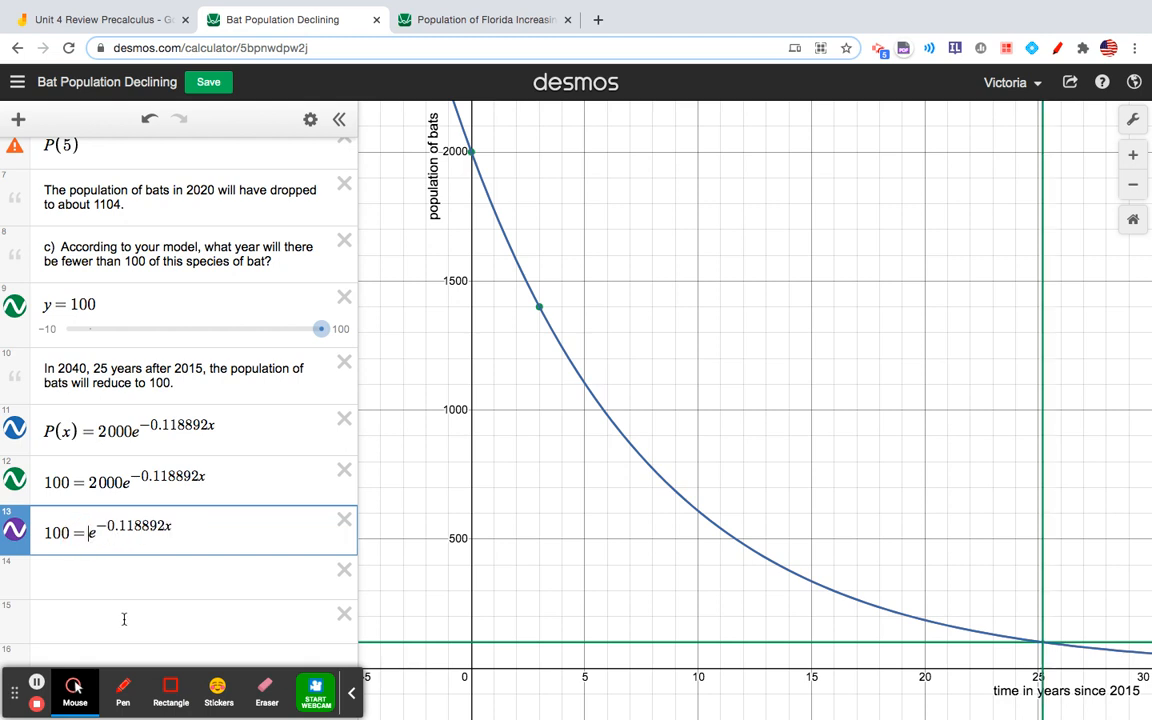
click(68, 532)
text(/2000)
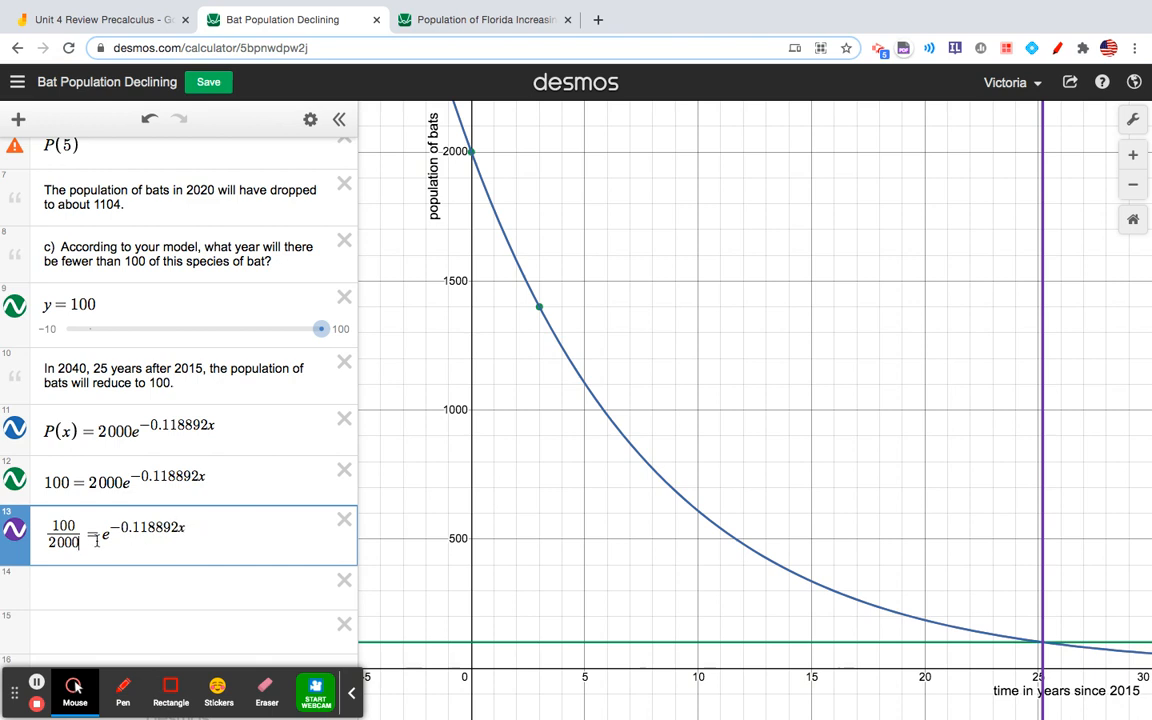
Take the natural logarithm of both sides of 100/2000 = e^(-0.118892x), giving ln(100/2000) = ln(e^(-0.118892x))
click(41, 531)
text(ln )
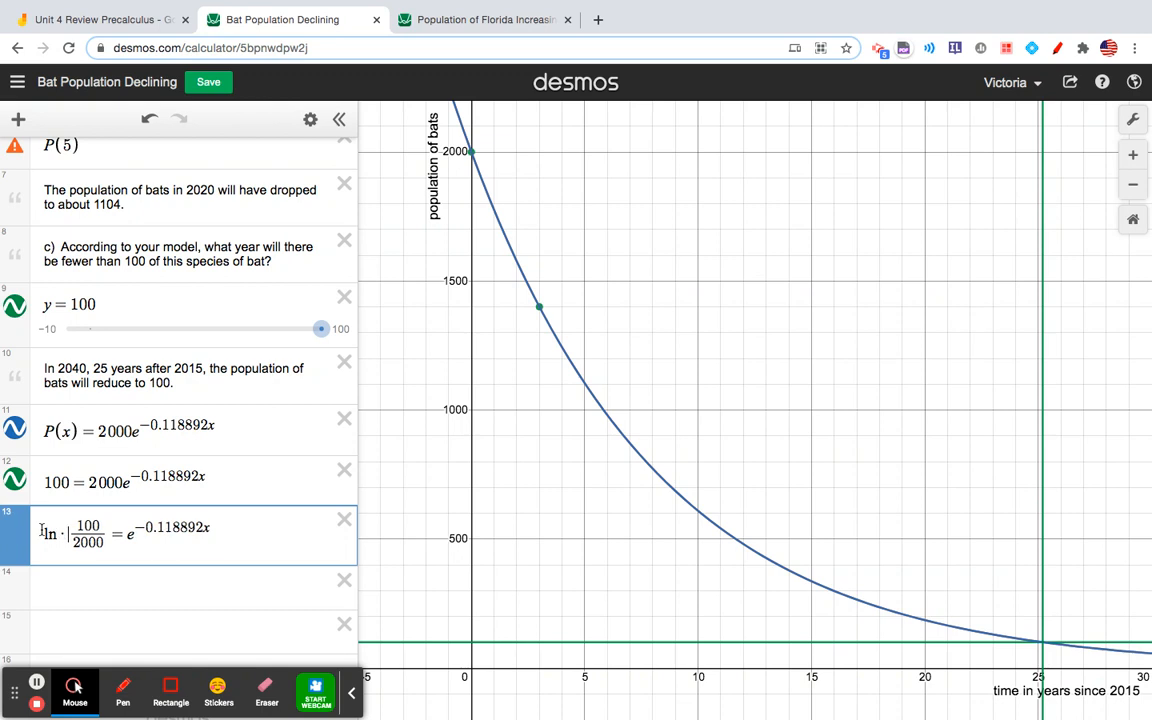
text(()
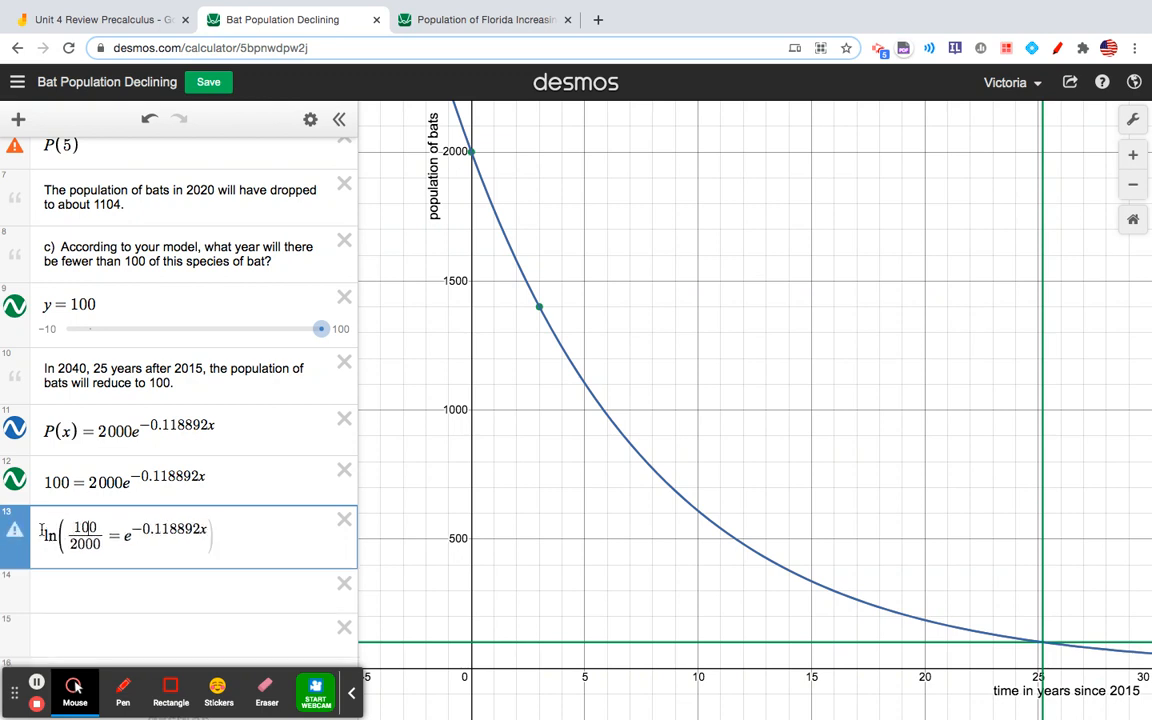
text())
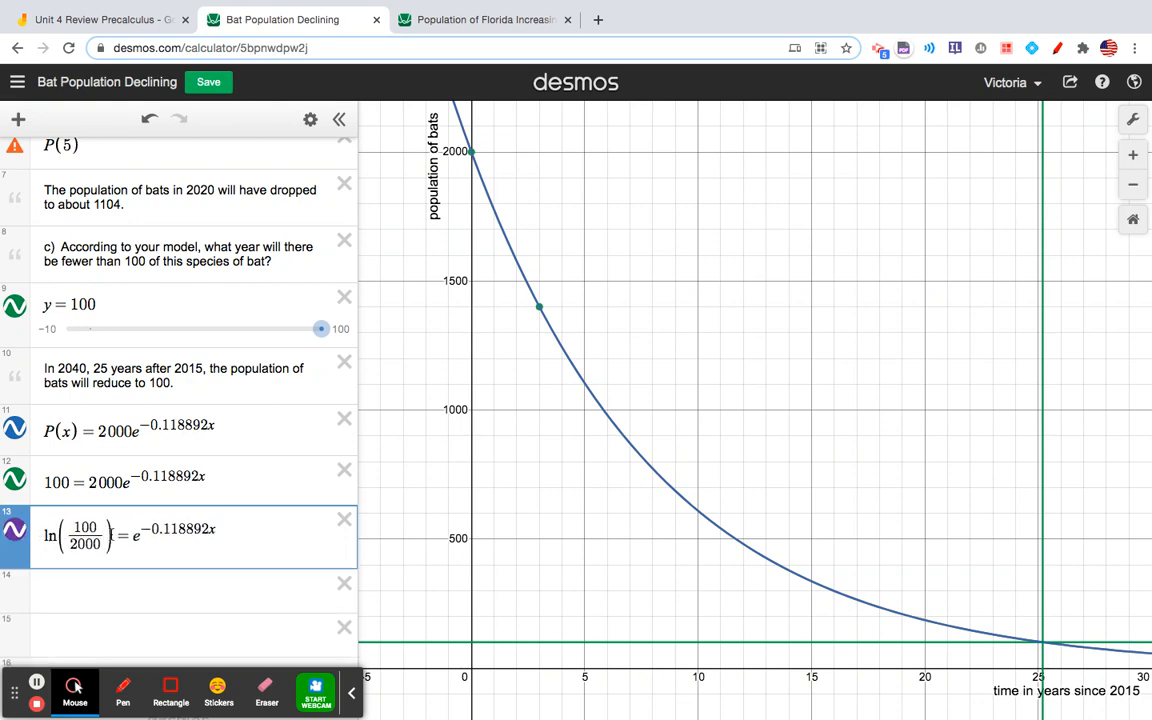
click(135, 537)
text(ln()
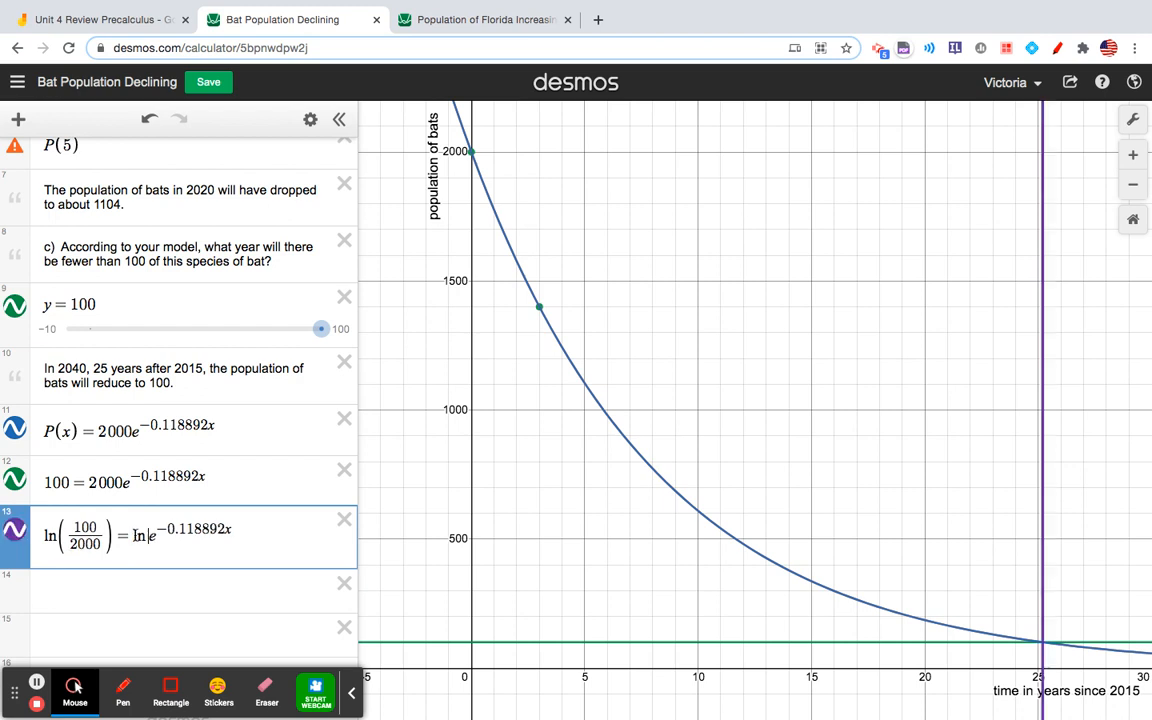
click(242, 537)
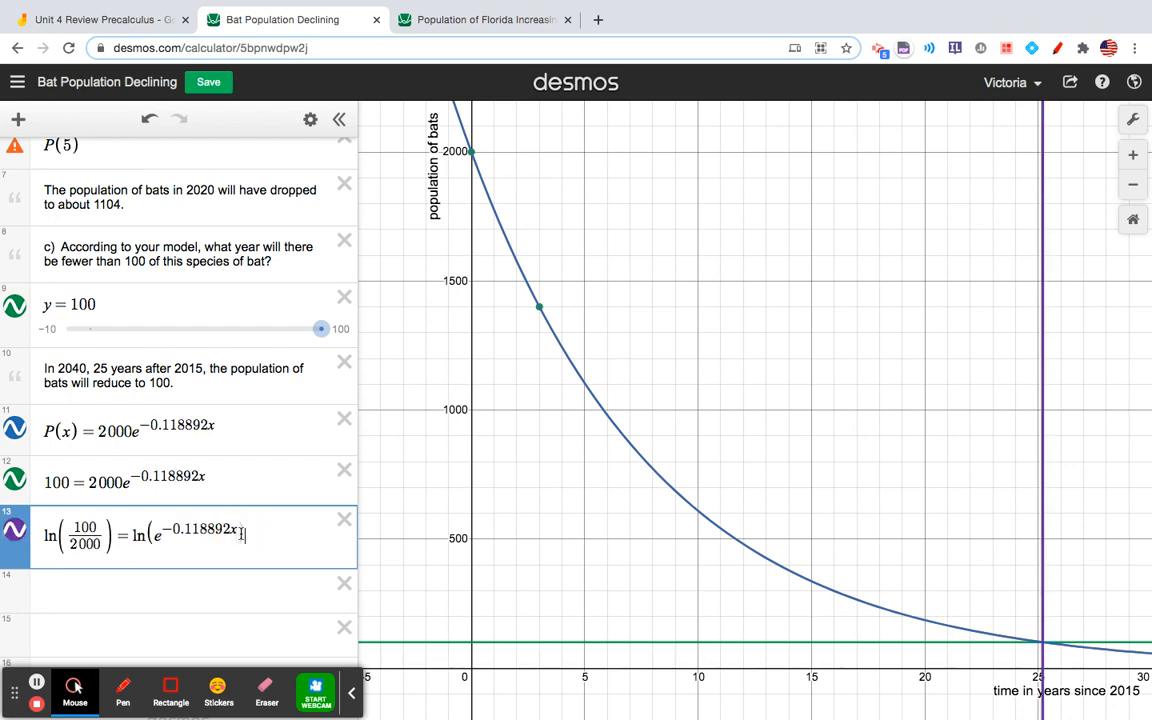
text())
Build -0.118892x = ln(100/2000) in the next empty expression by copying the exponent and the left-hand logarithm from the equation above
click(234, 529)
drag(234, 529, 162, 533)
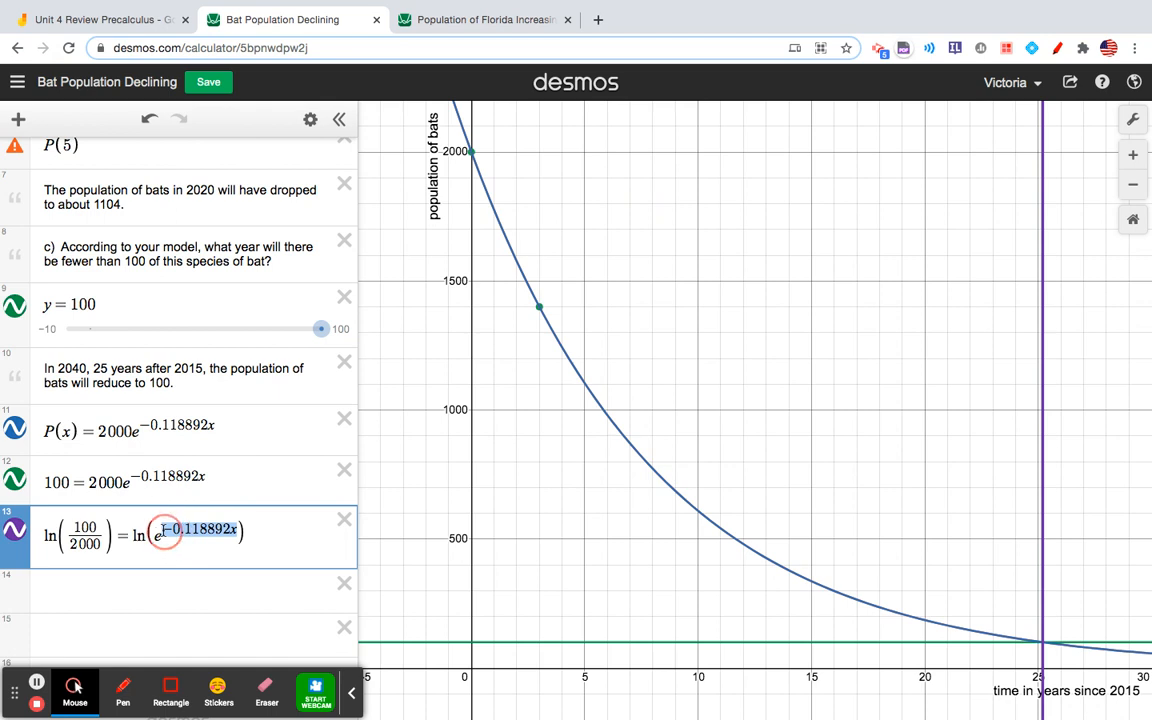
scroll(160, 530, down, 1)
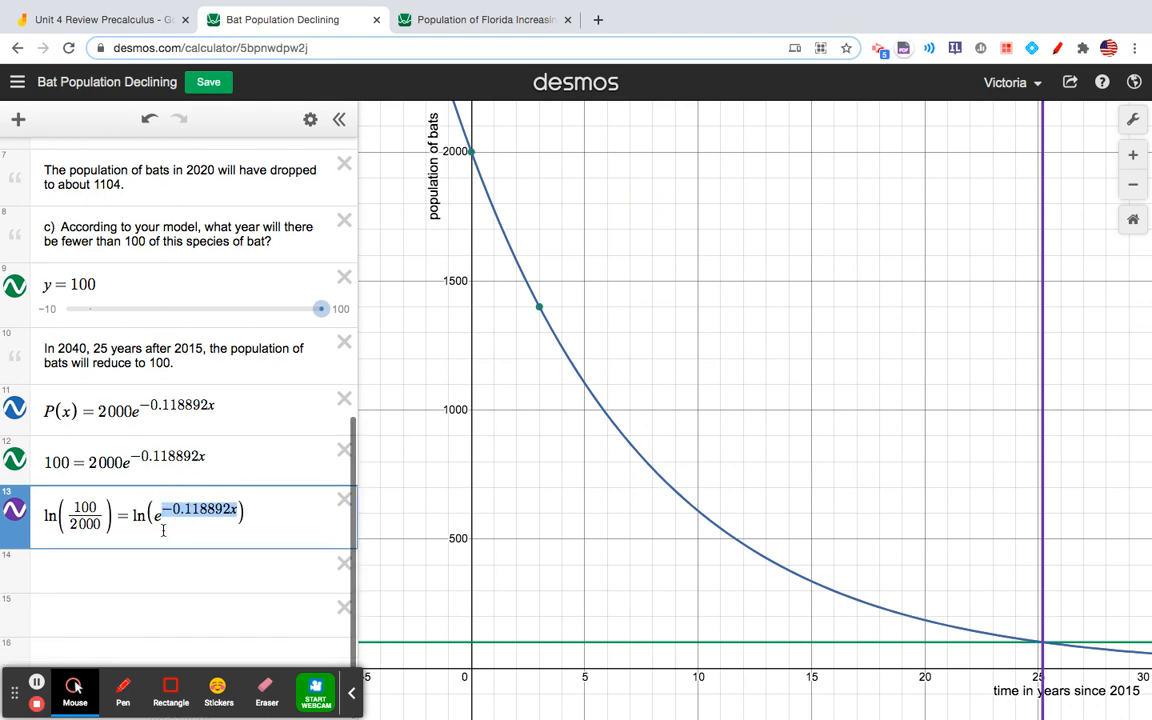
click(109, 589)
key(ctrl+v)
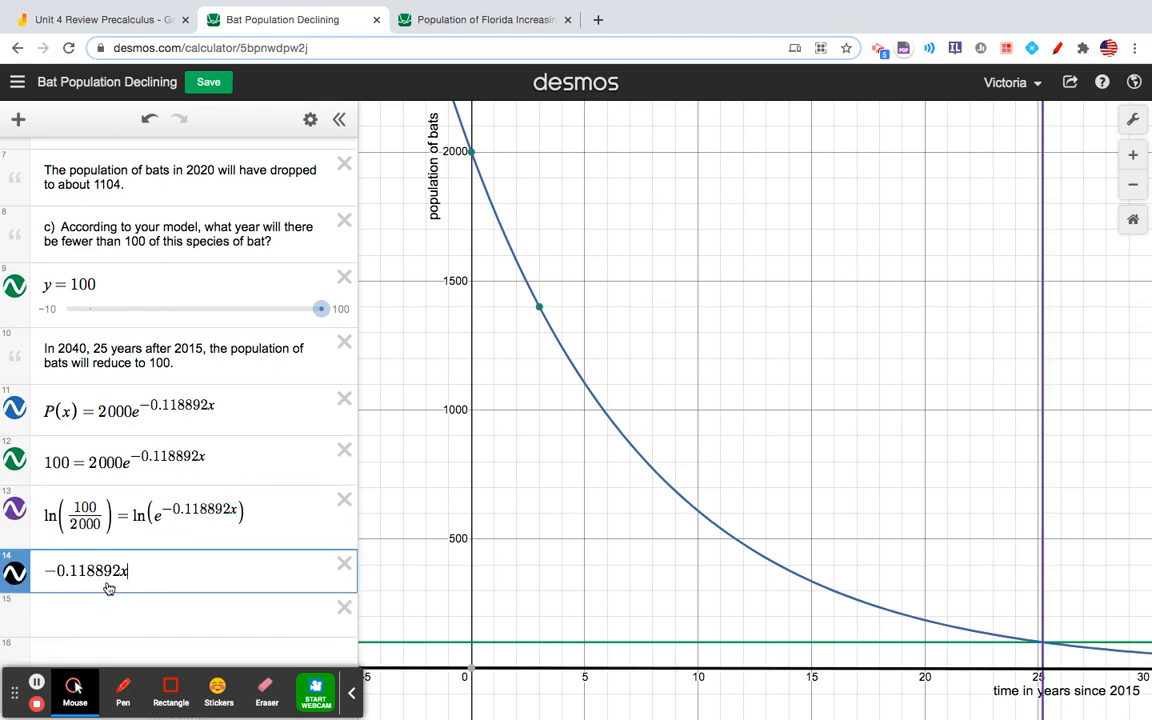
text(=)
drag(113, 515, 37, 523)
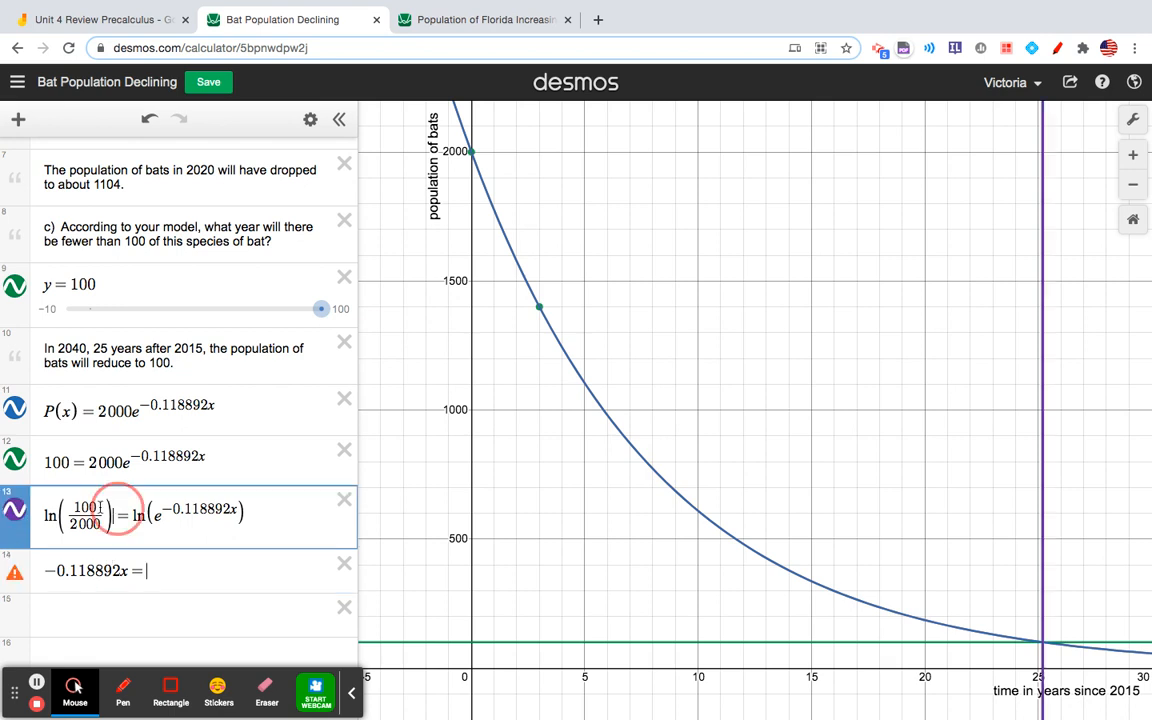
click(174, 575)
key(ctrl+v)
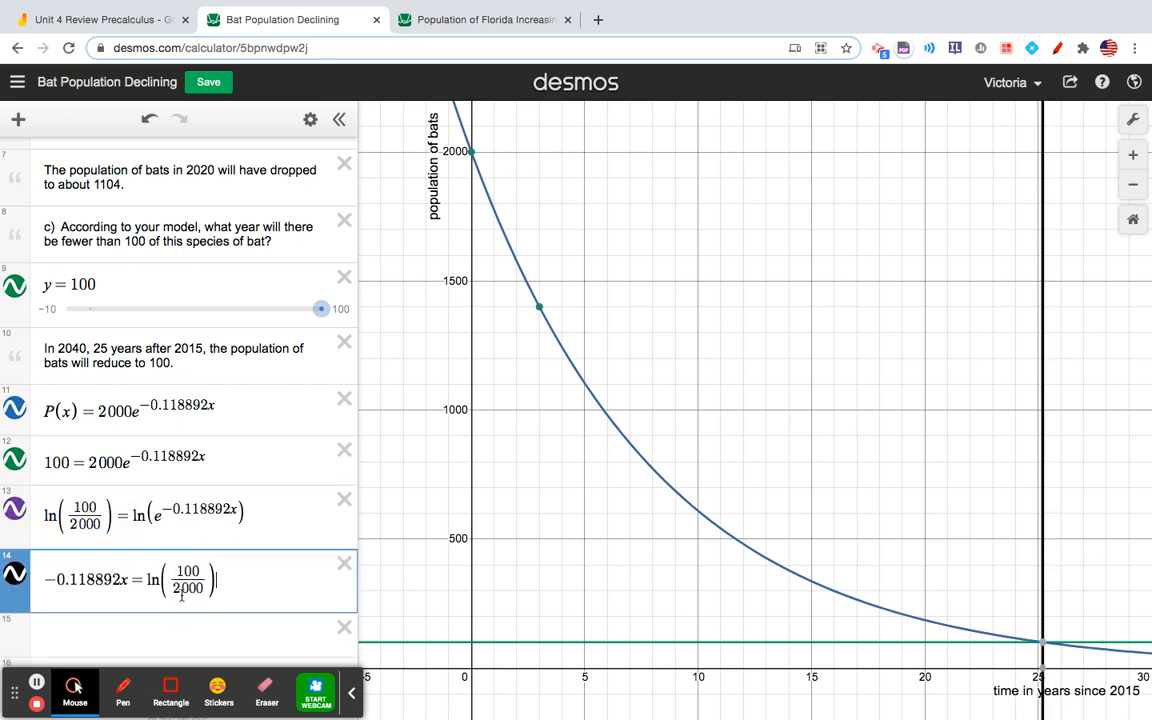
Duplicate the equation -0.118892x = ln(100/2000) into the empty expression directly below it
scroll(183, 599, down, 1)
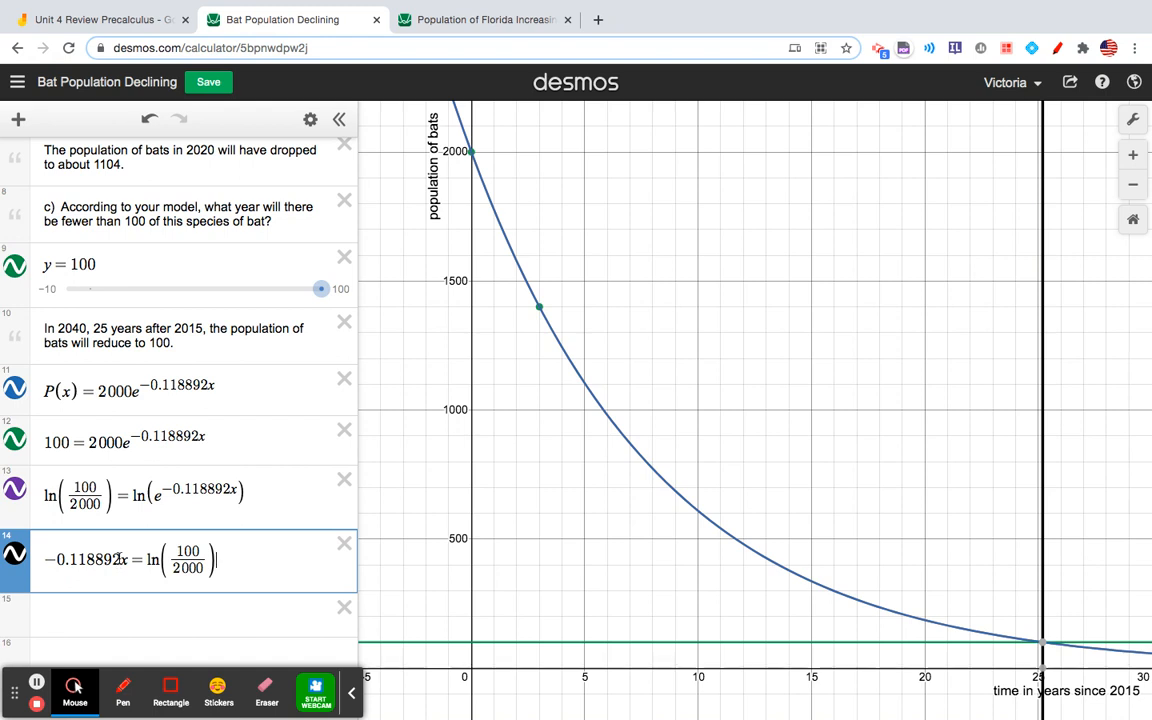
drag(118, 562, 33, 565)
key(ctrl+c)
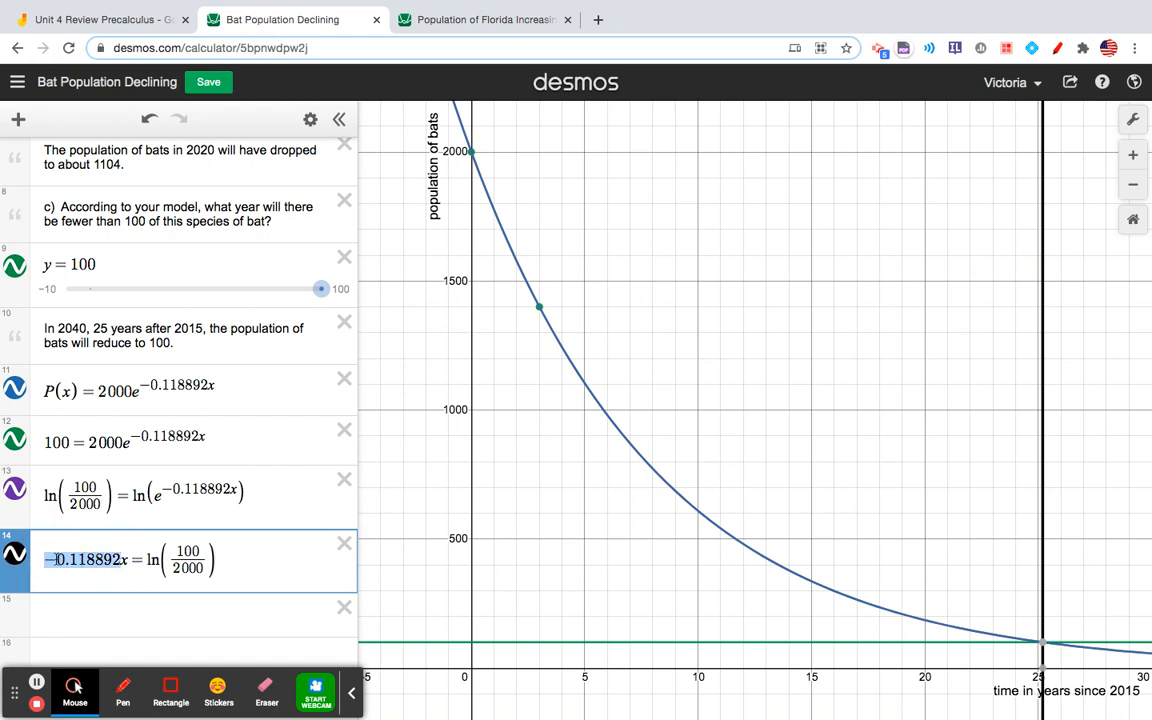
drag(218, 560, 45, 565)
click(98, 608)
text(−0.118892x=ln(100/2000))
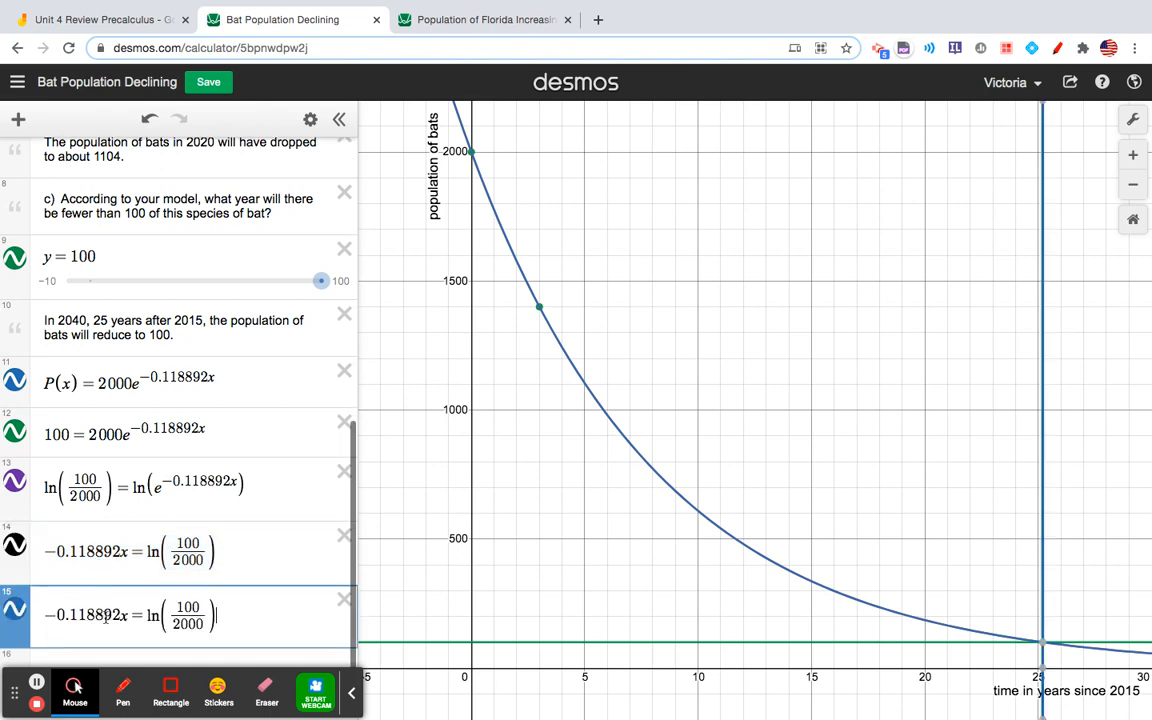
Isolate x in the duplicated equation by moving the coefficient across, giving x = 1/(-0.118892) · ln(100/2000)
drag(118, 617, 50, 614)
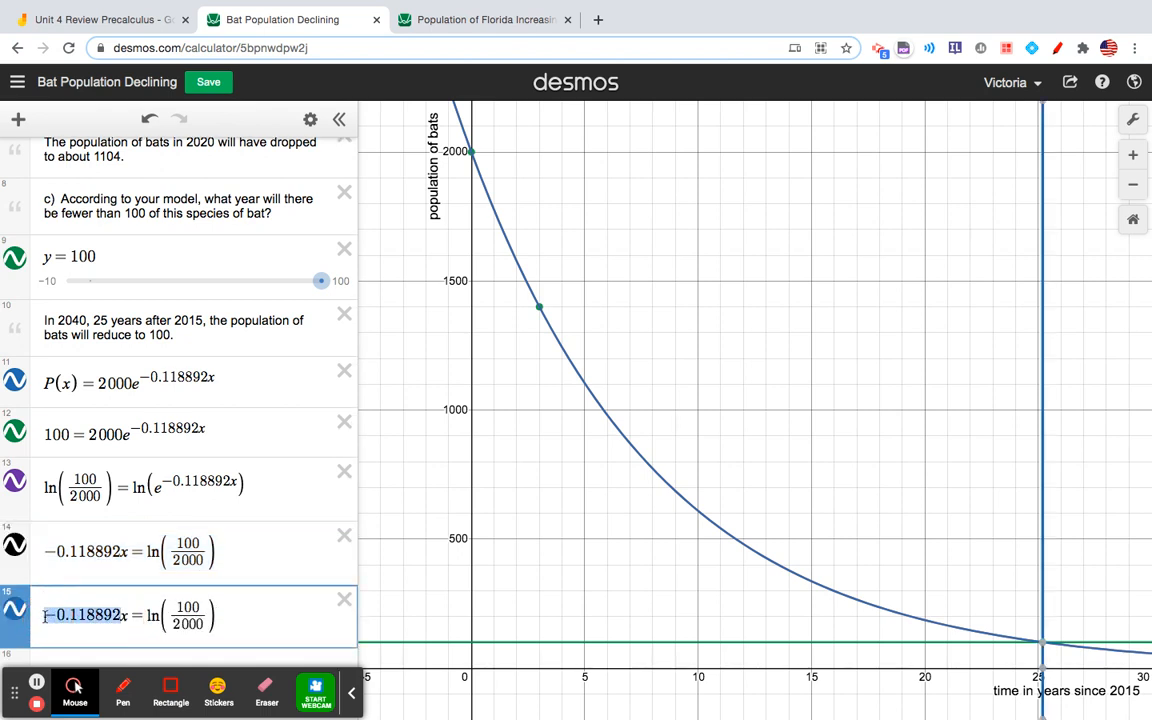
key(BackSpace)
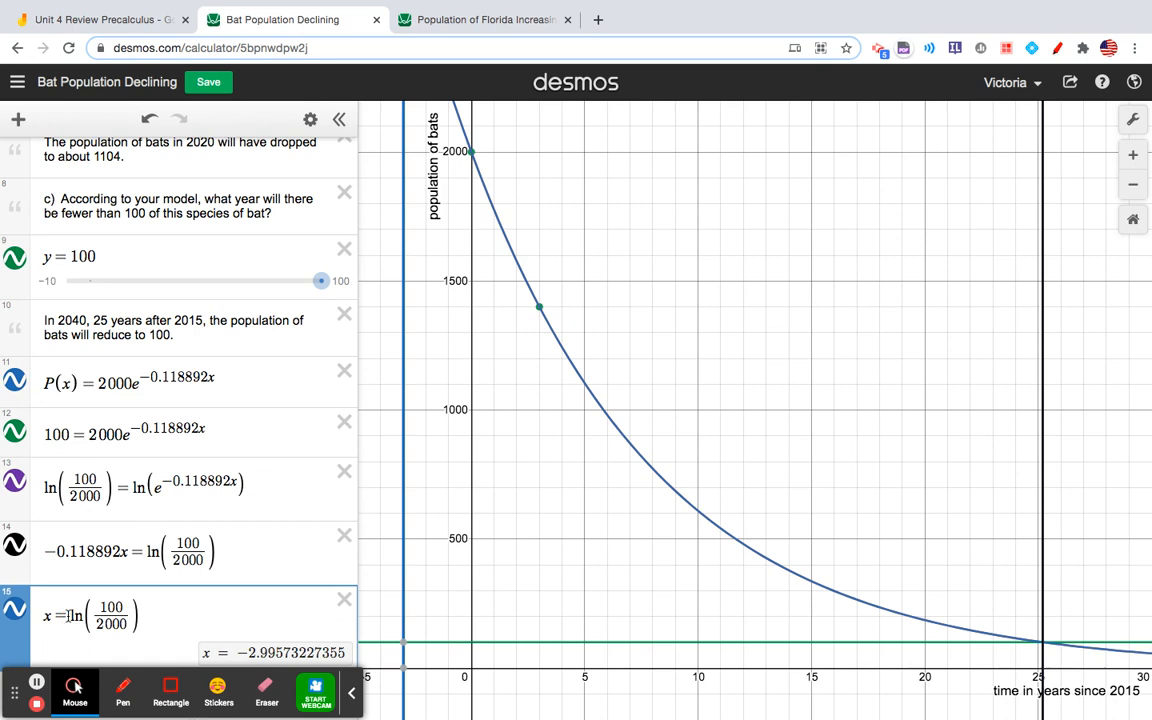
click(67, 616)
text(1/)
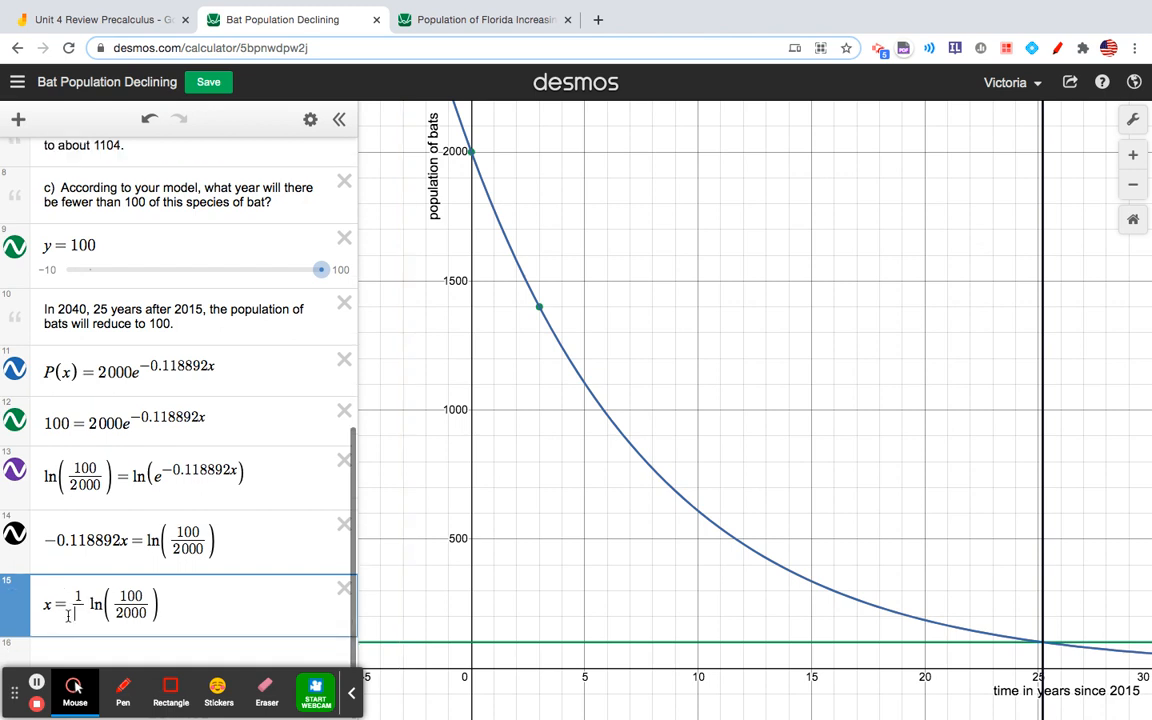
key(ctrl+v)
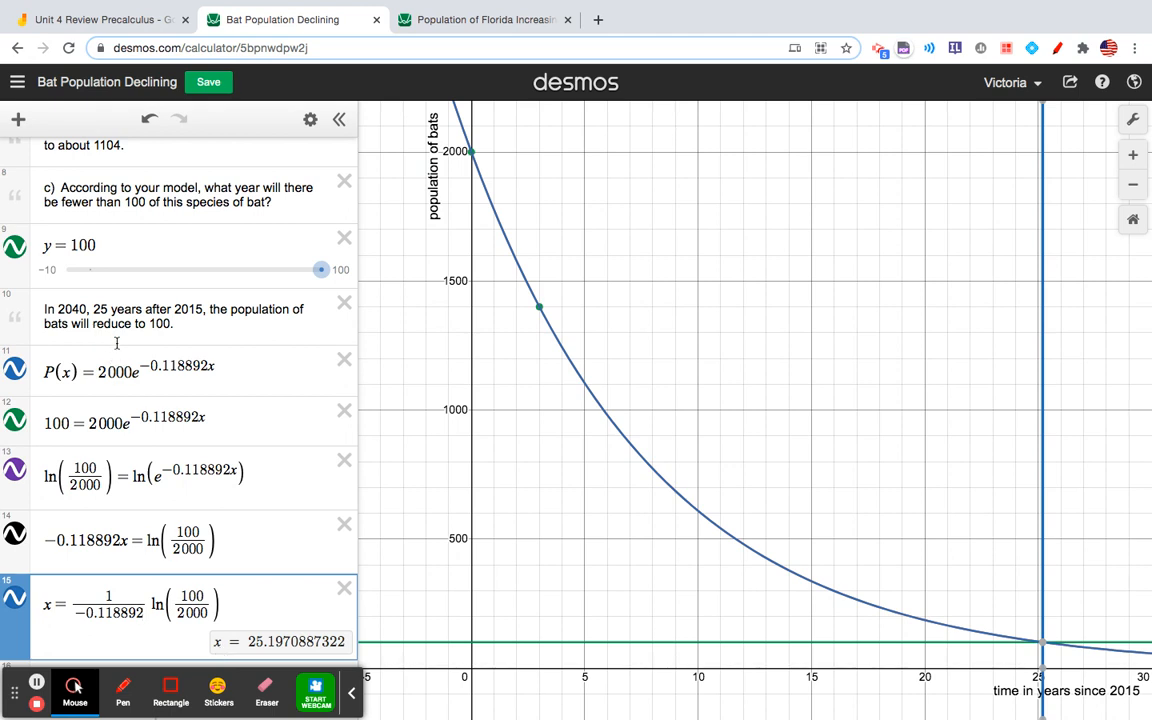
Insert "the year" before 2040 in the answer note so it begins "In the year 2040"
click(57, 310)
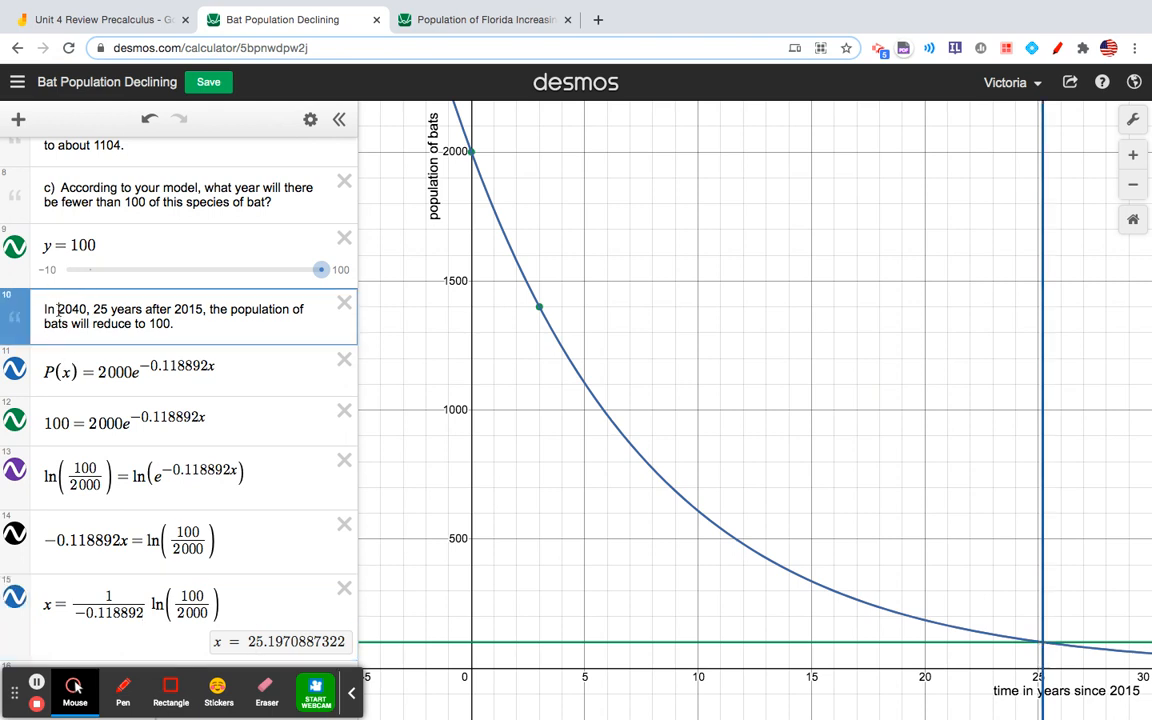
text(the year)
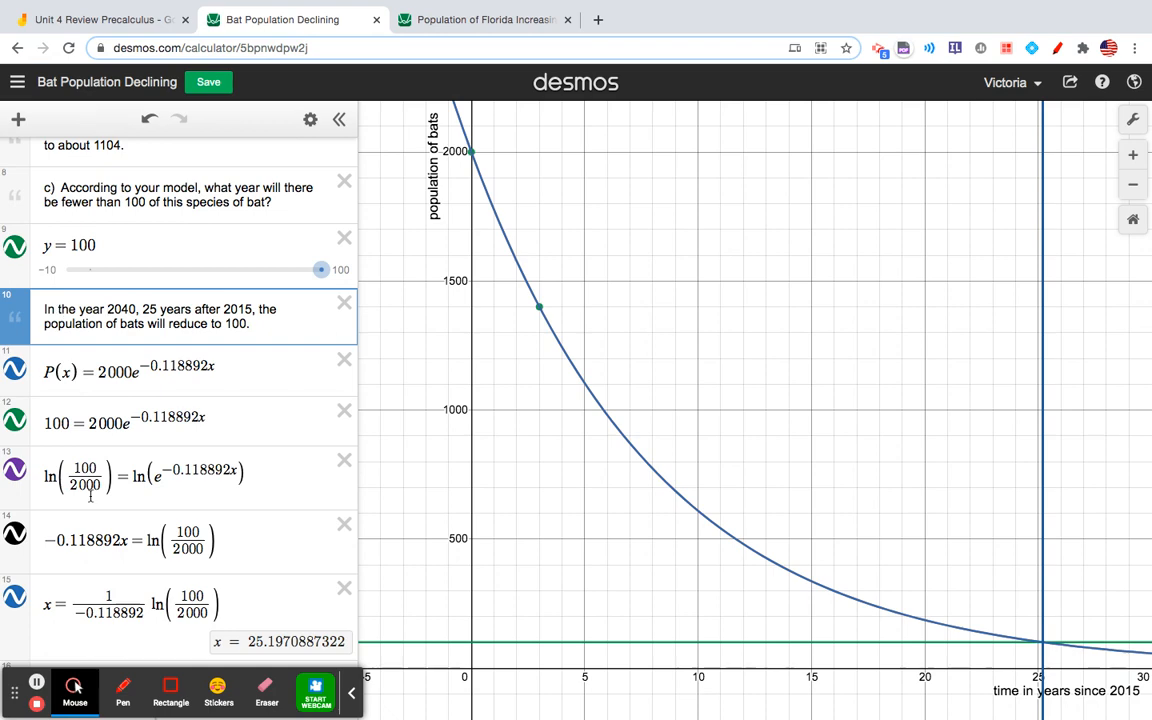
scroll(125, 538, up, 10)
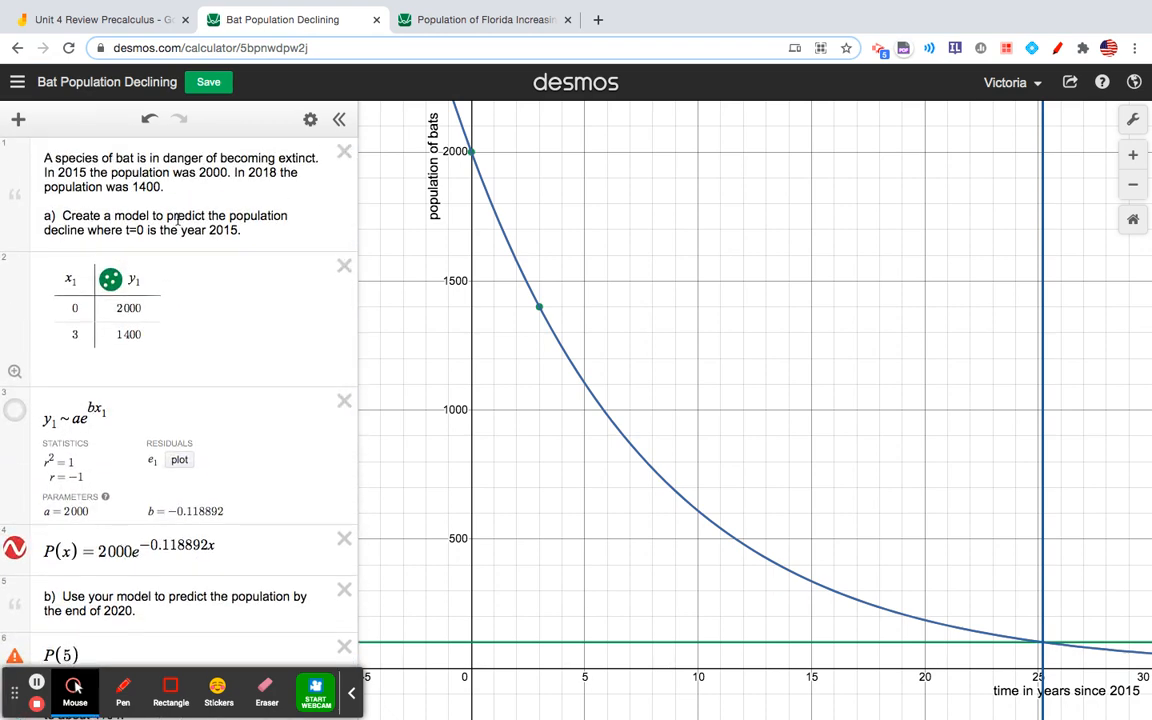
scroll(179, 210, down, 10)
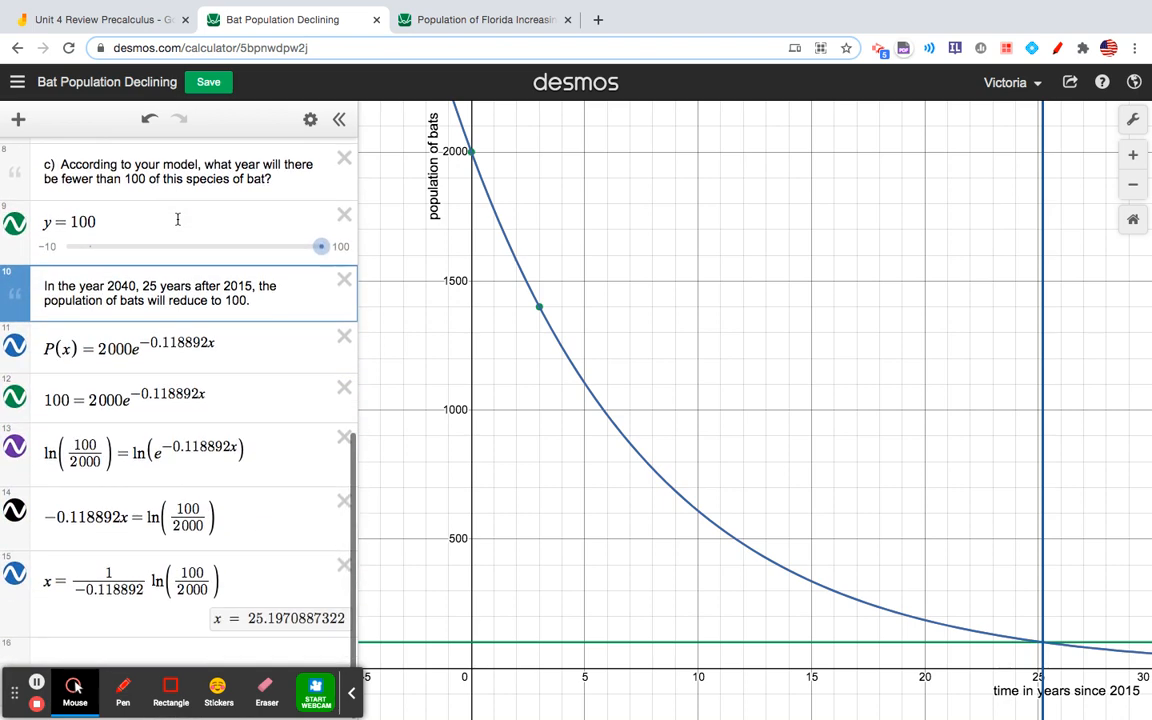
scroll(177, 235, up, 10)
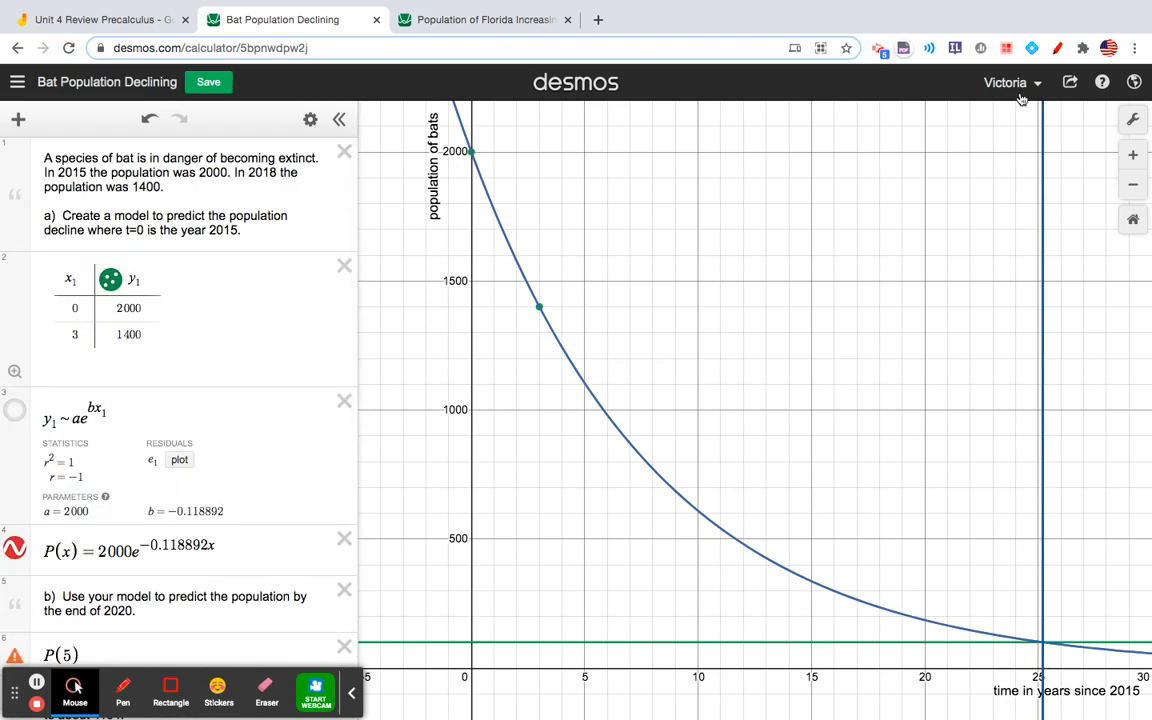
click(878, 50)
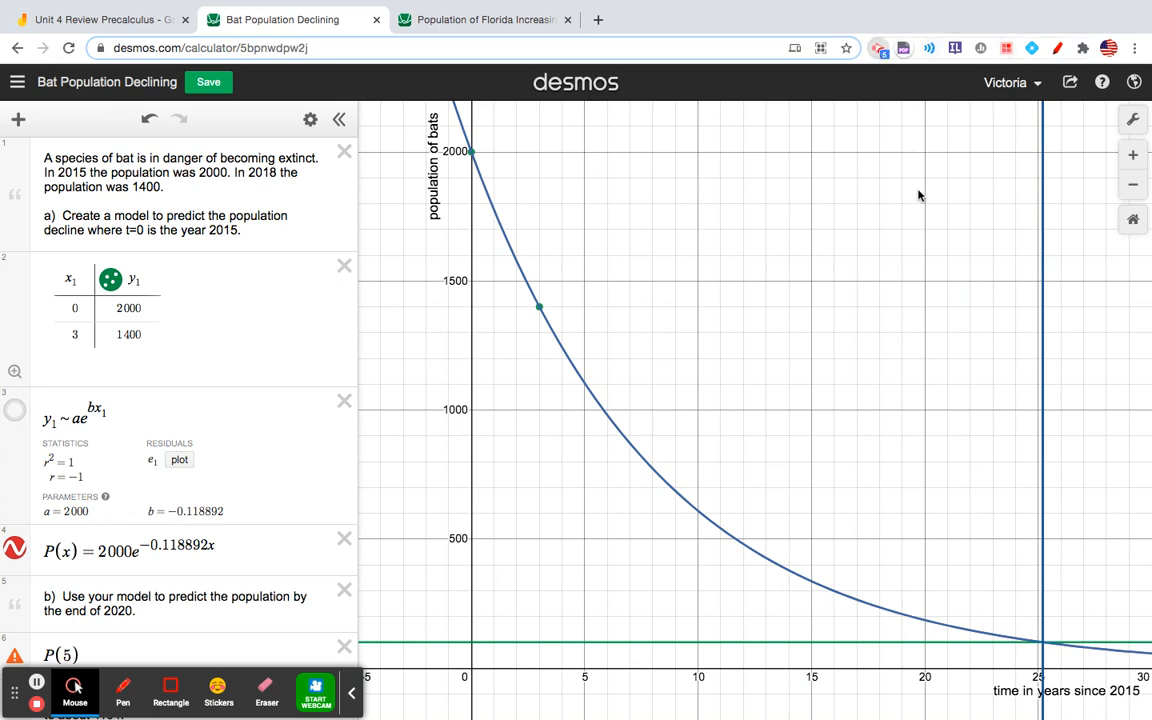